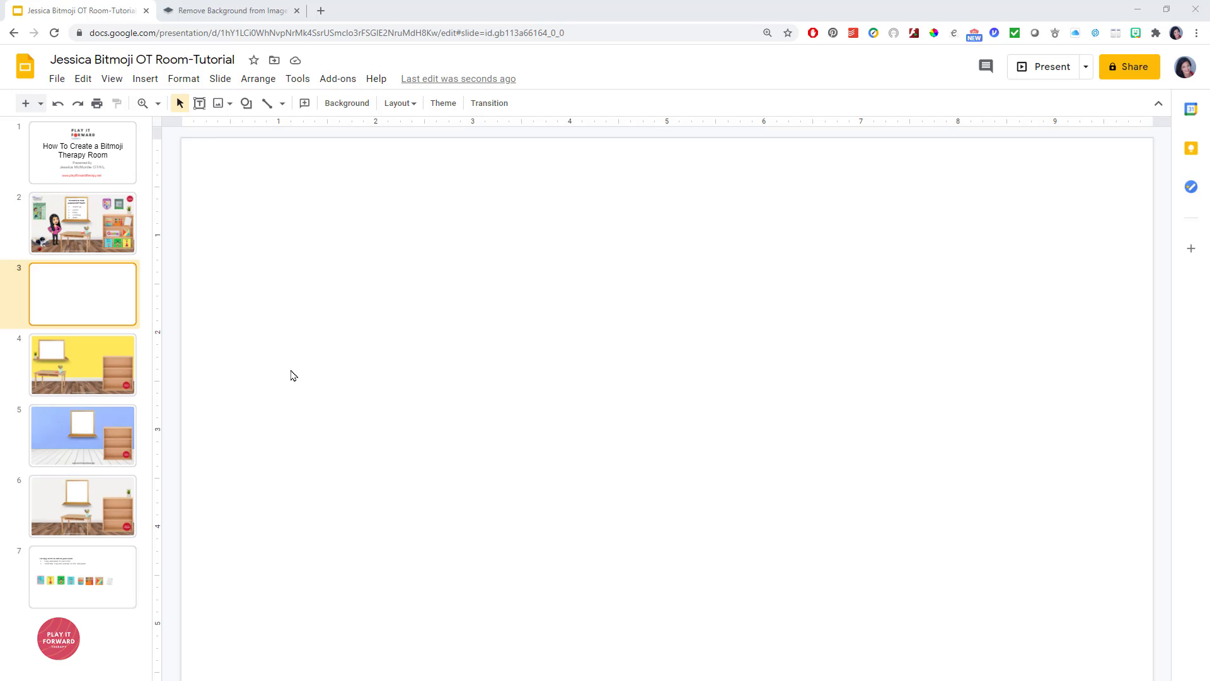
Step: Start a new blank presentation from the Google apps menu in a new tab, then close it
left_click(321, 10)
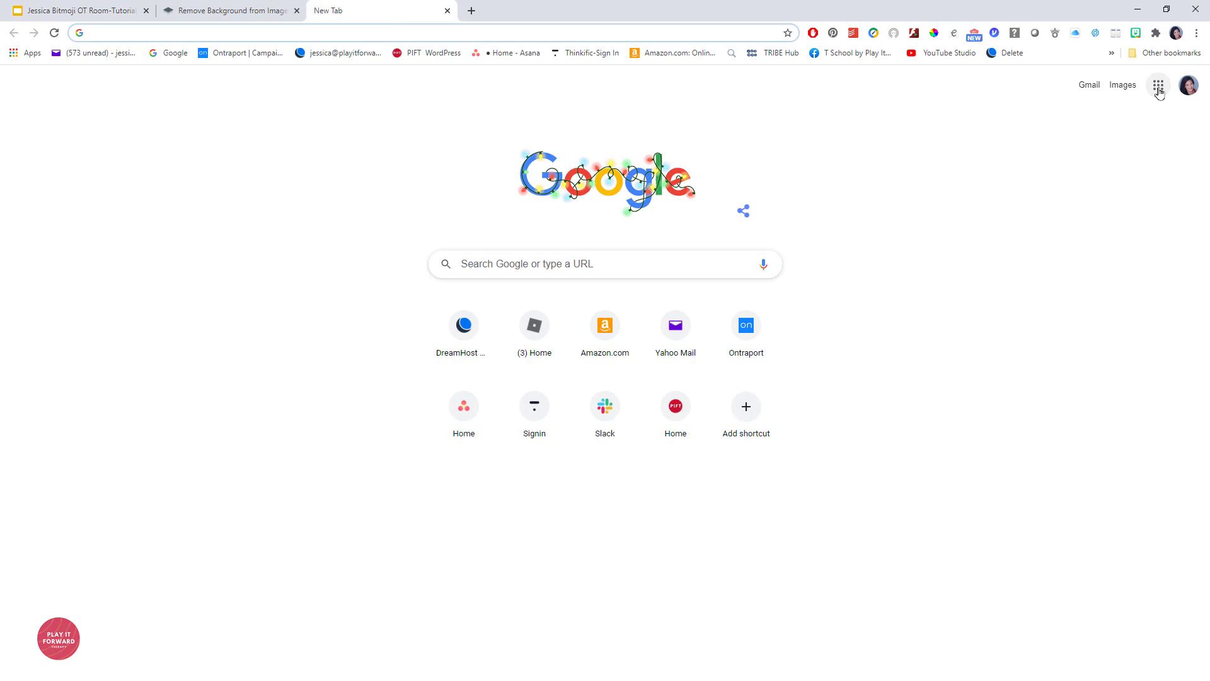
left_click(1159, 90)
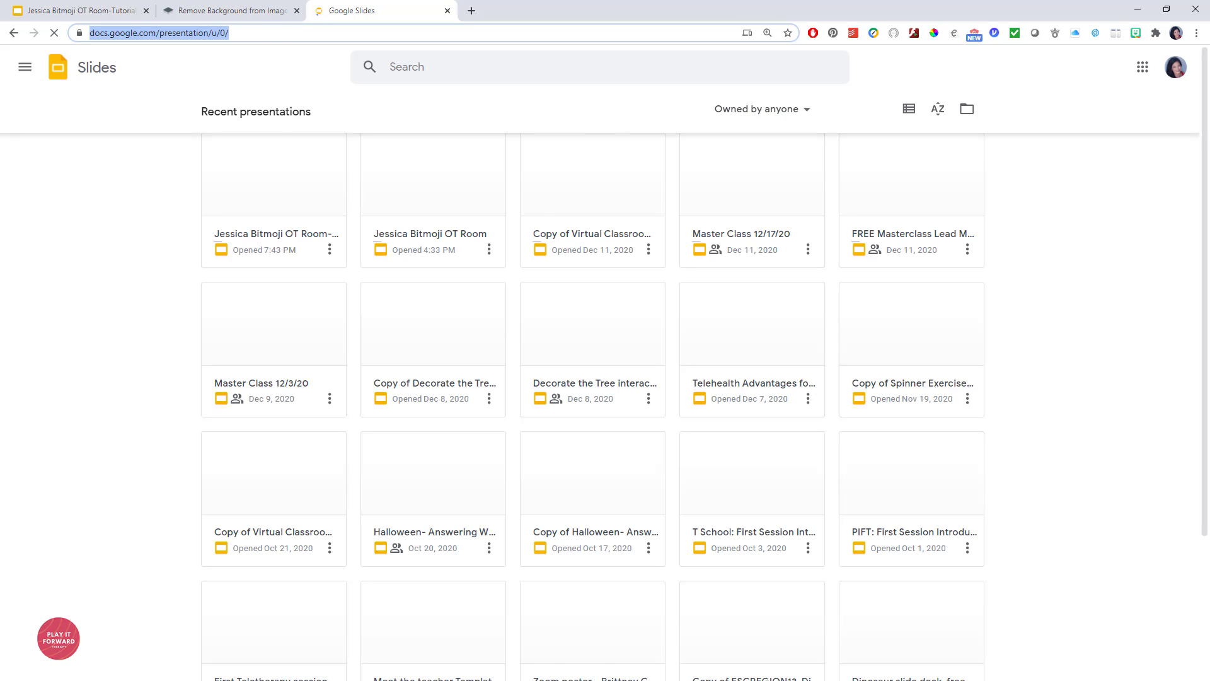
left_click(1163, 672)
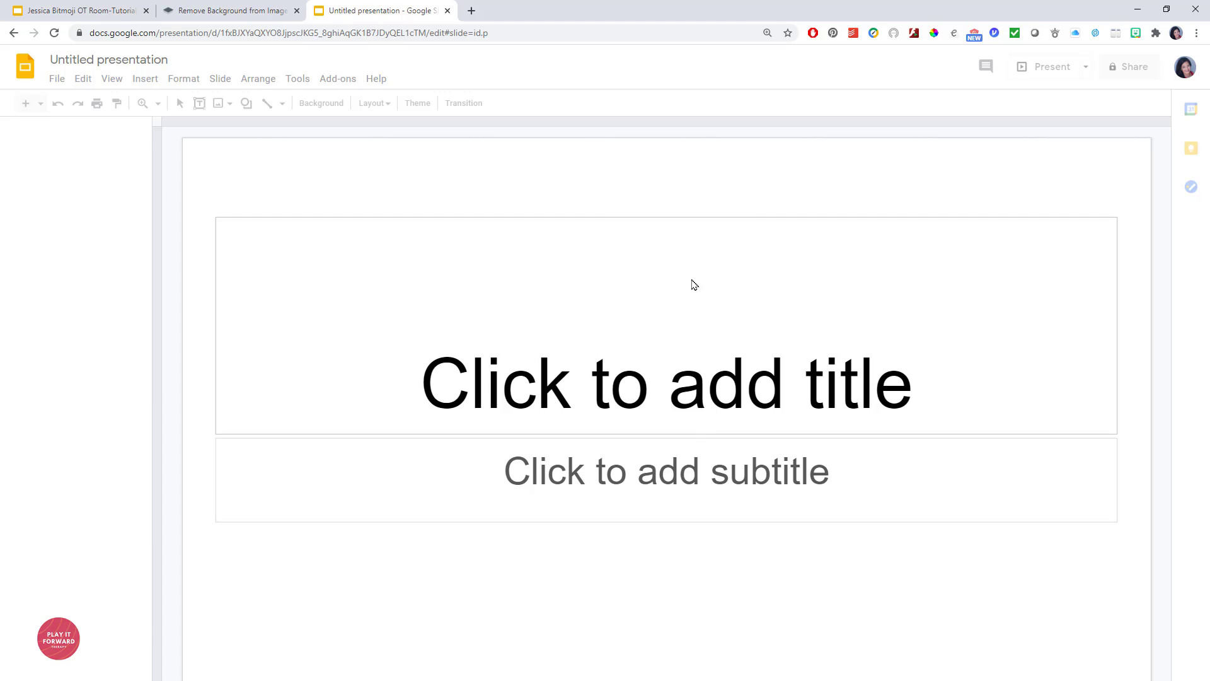
left_click(448, 12)
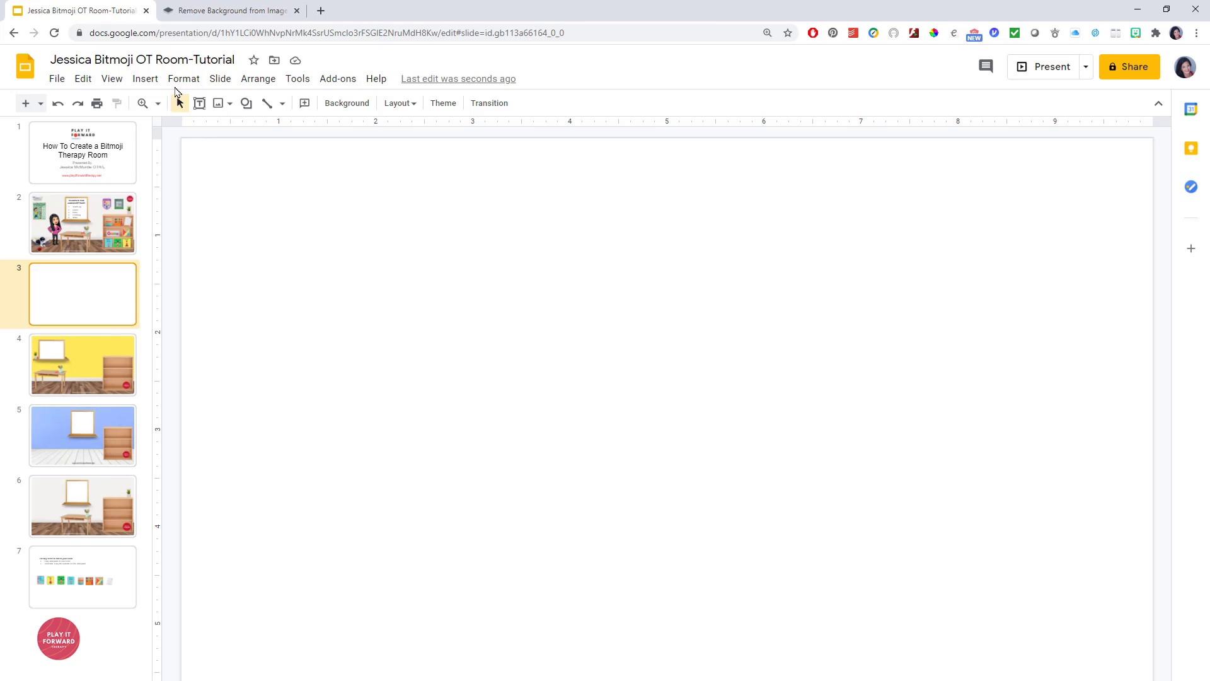
Step: Insert the white brick wall with wooden floor image from a web search for 'wall with floor background free'
left_click(145, 80)
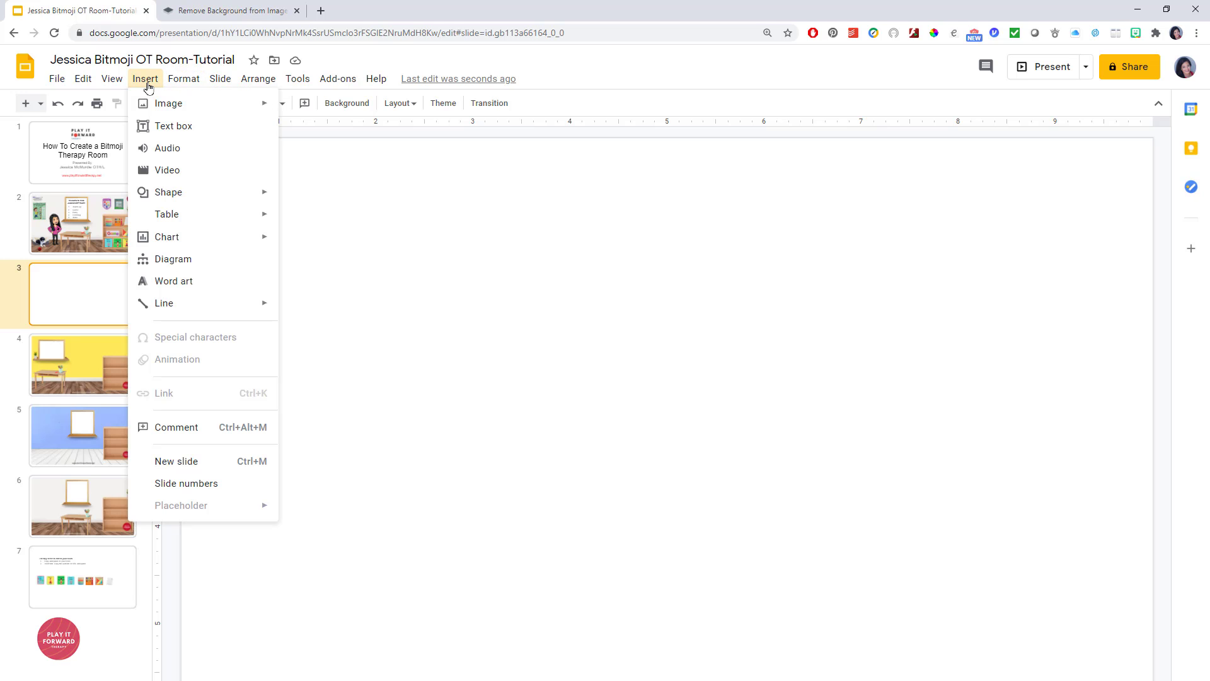
mouse_move(155, 106)
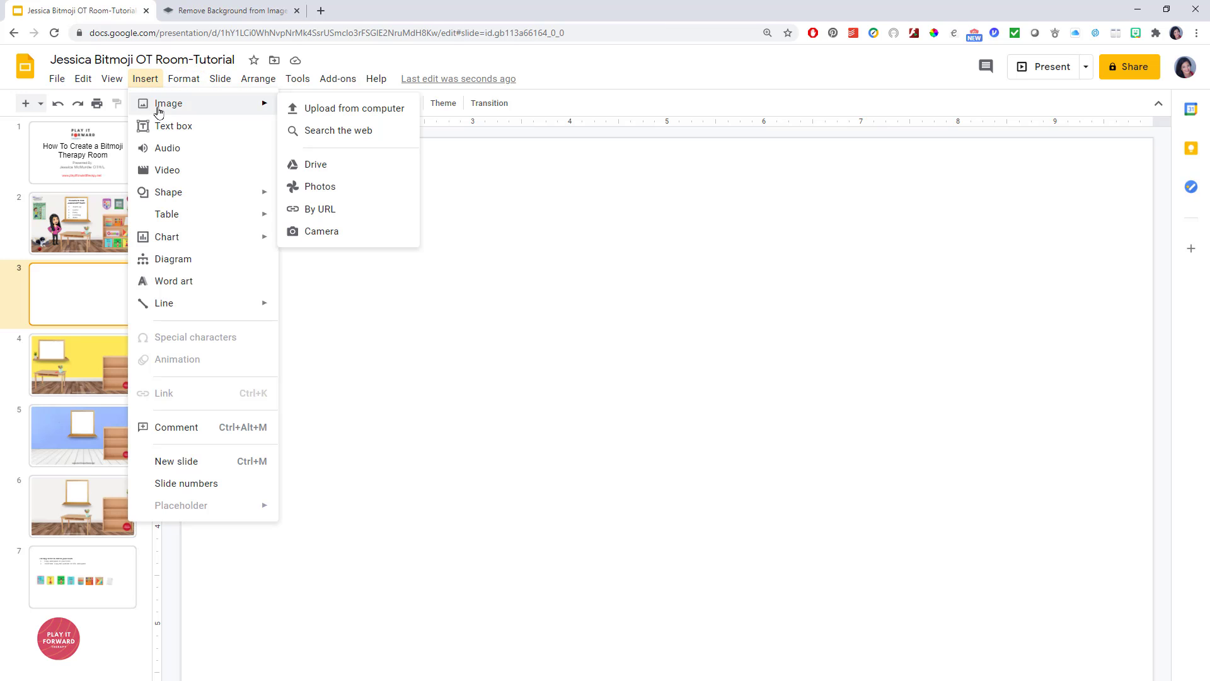
left_click(314, 137)
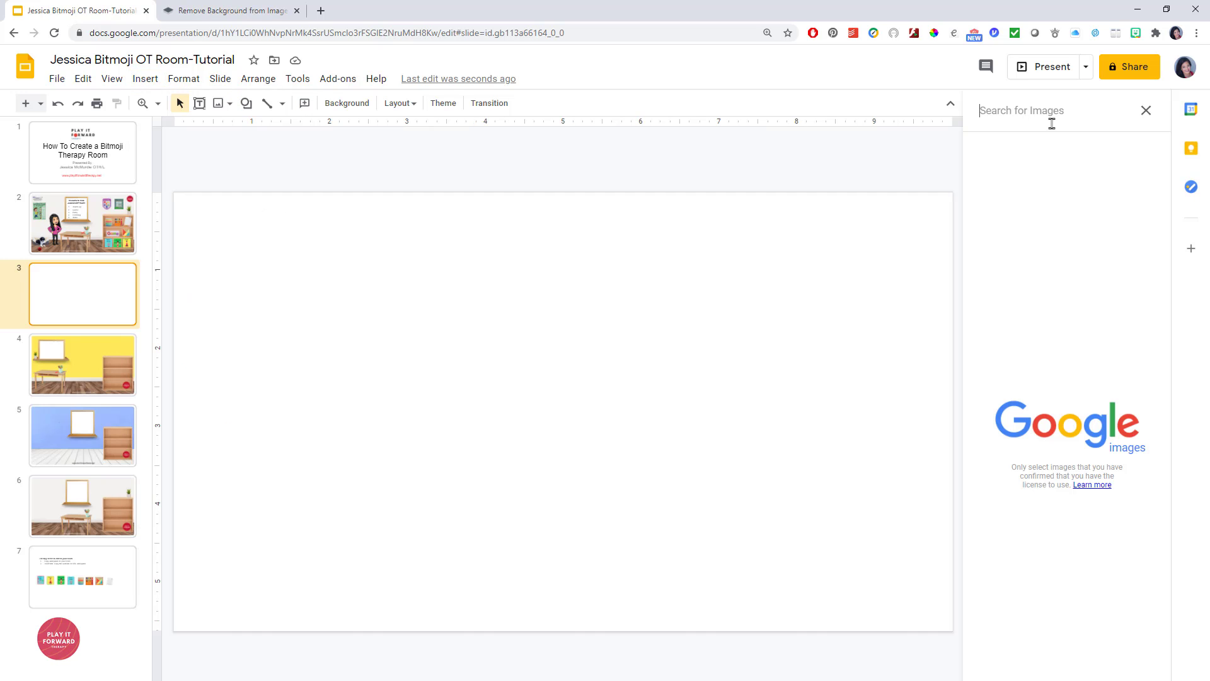
type("wall with f")
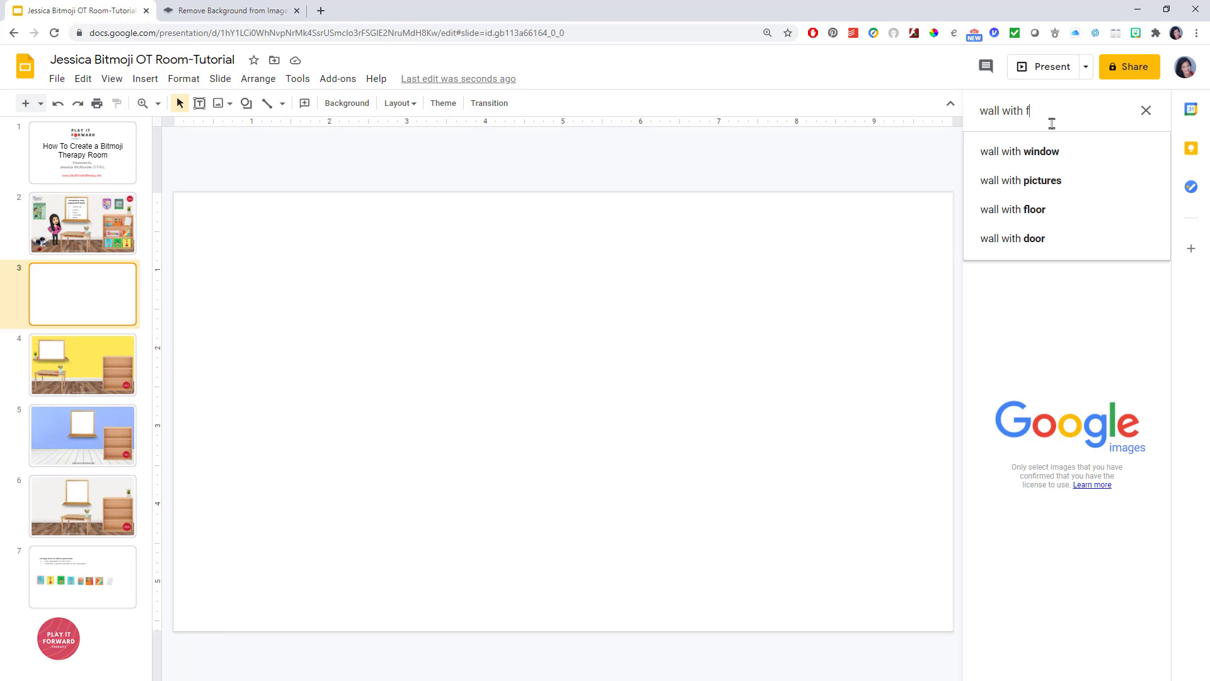
type("loor background")
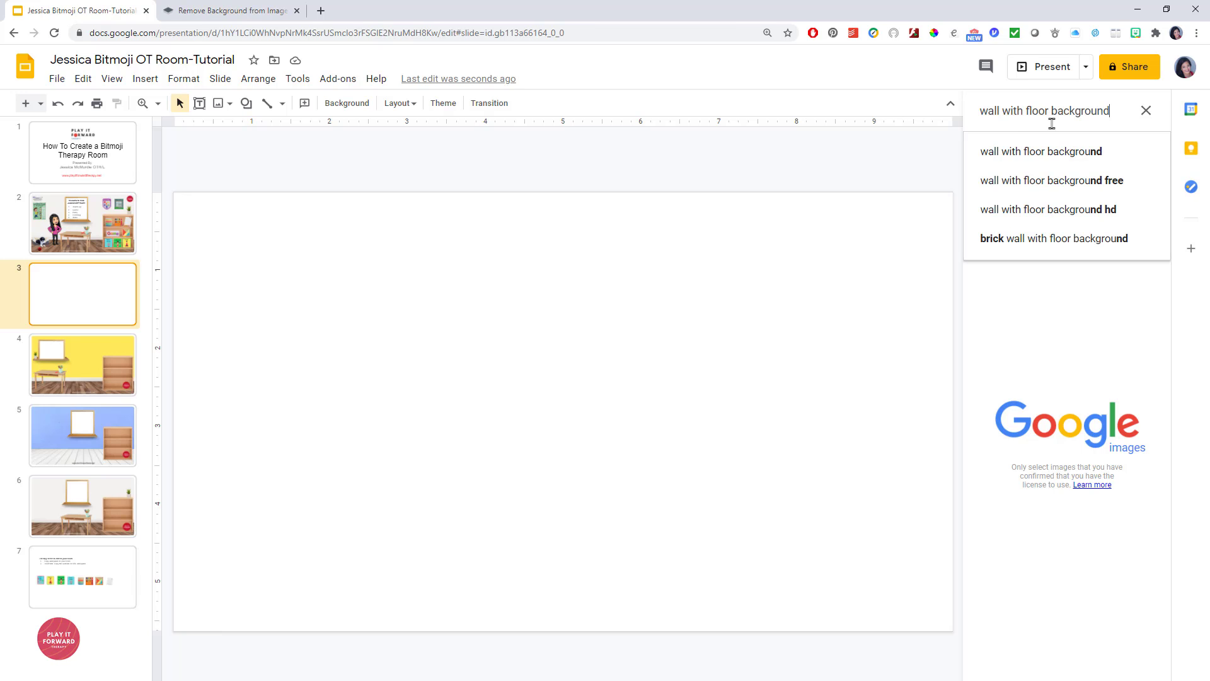
left_click(1057, 182)
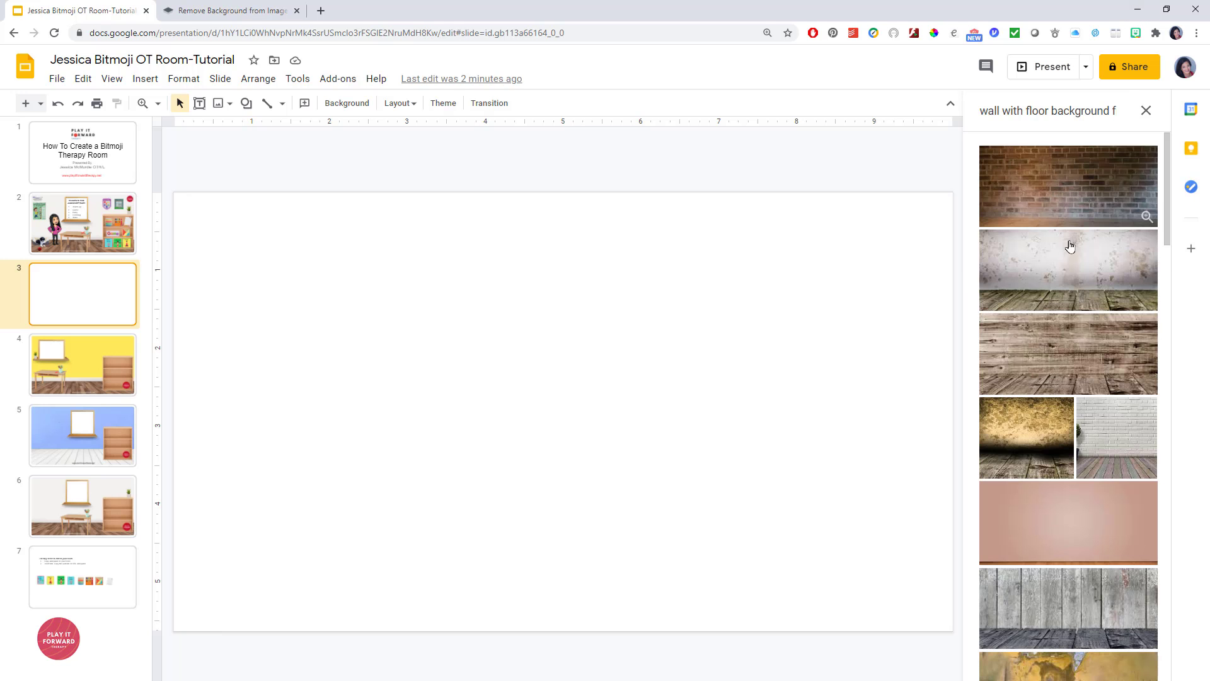
left_click(1123, 440)
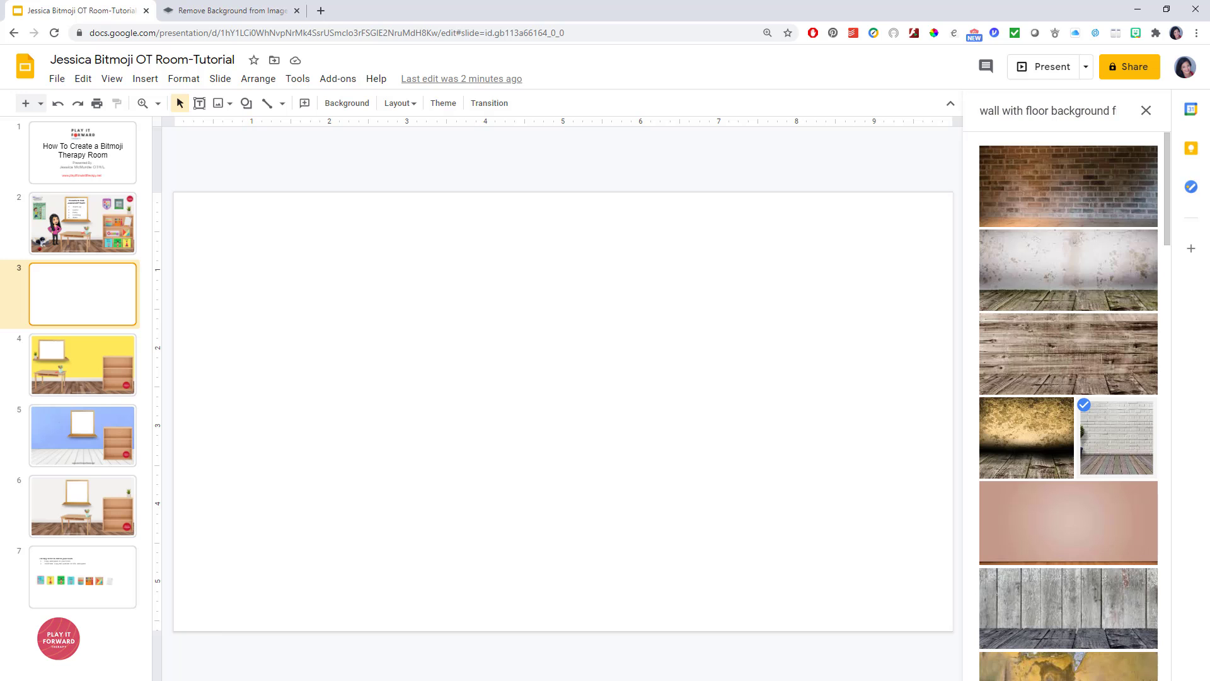
left_click(1131, 676)
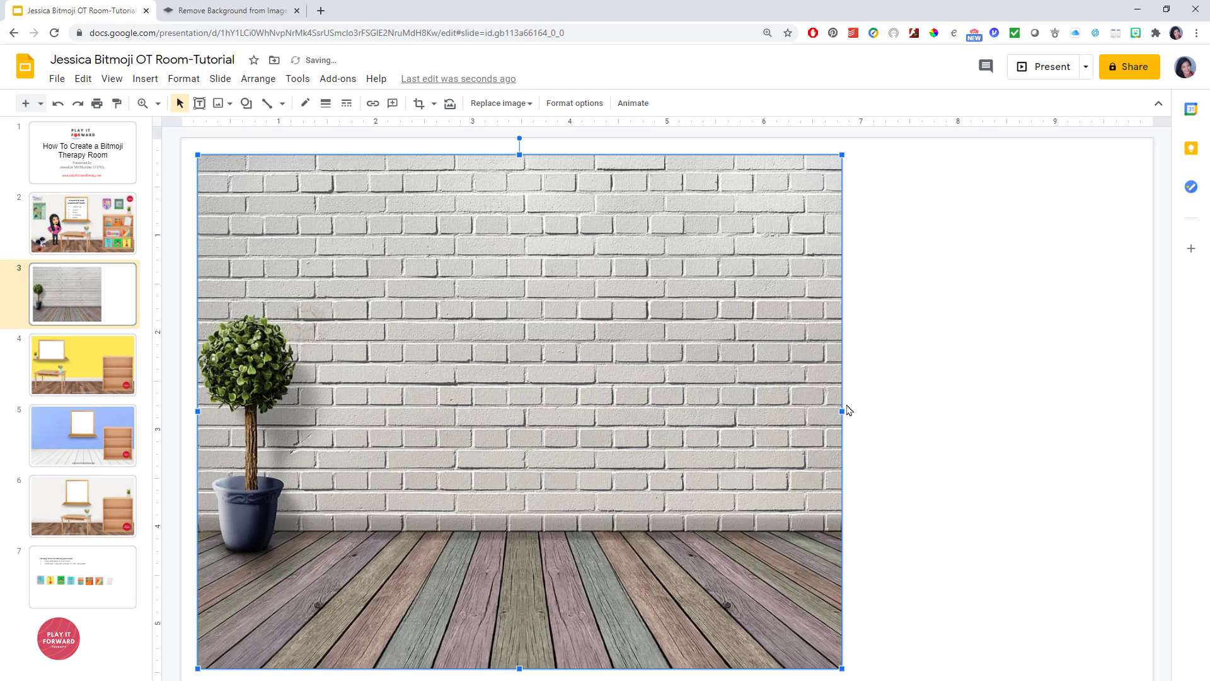
Step: Stretch the brick wall photo to the slide's right and top edges, crop off the left-side plant, and refit it across the slide
left_click_drag(841, 413, 1153, 494)
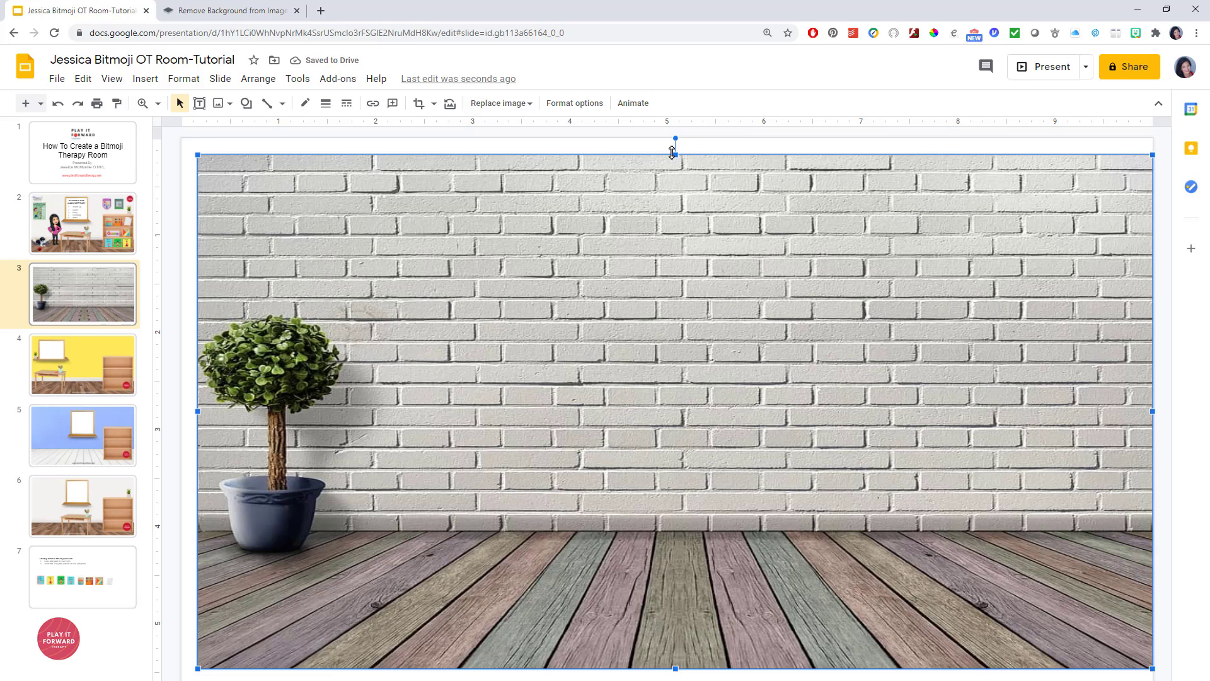
left_click_drag(676, 154, 682, 139)
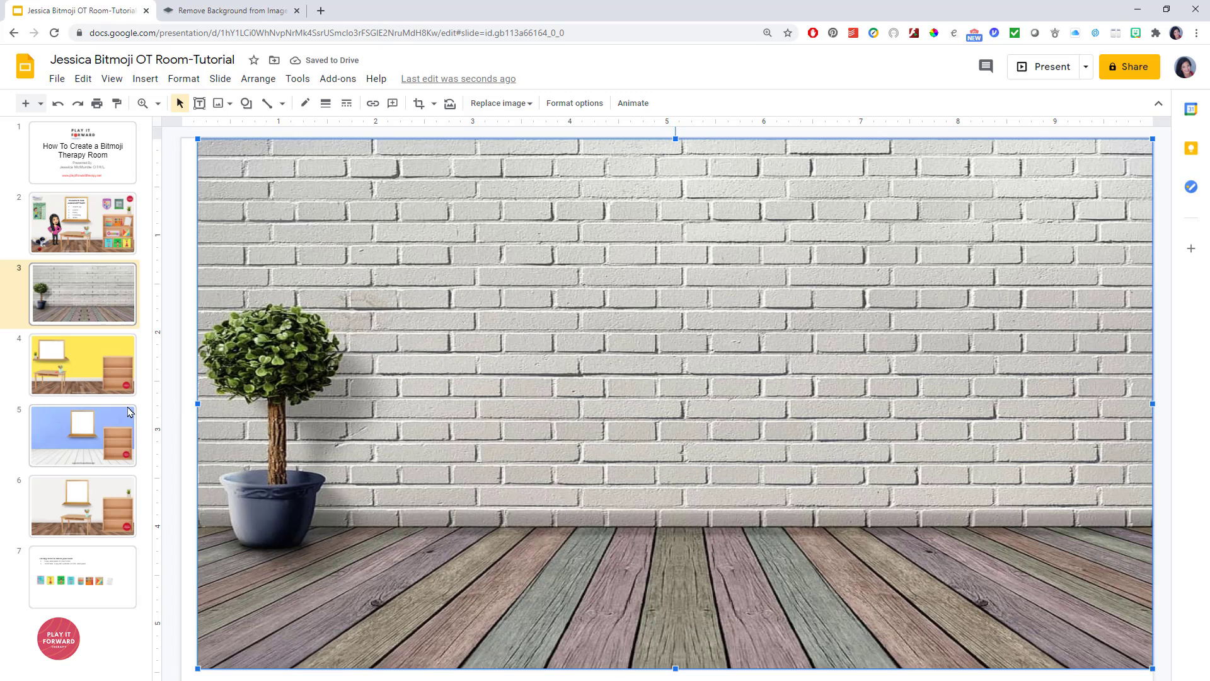
left_click(420, 108)
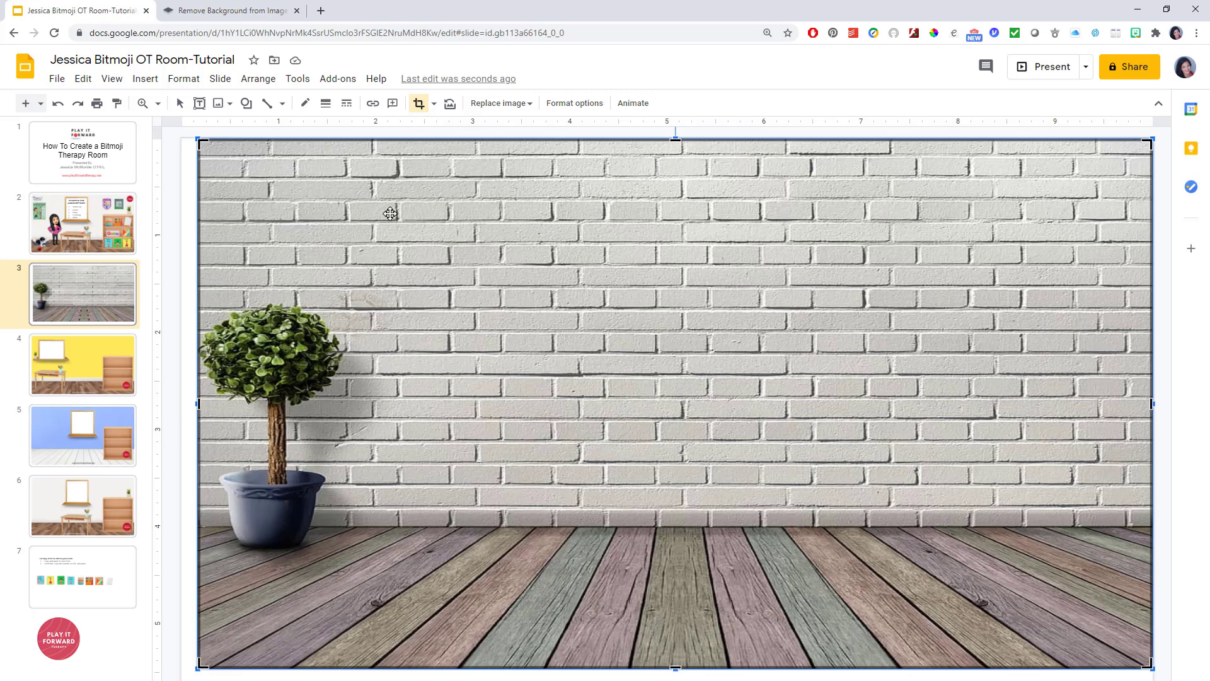
left_click_drag(202, 407, 373, 435)
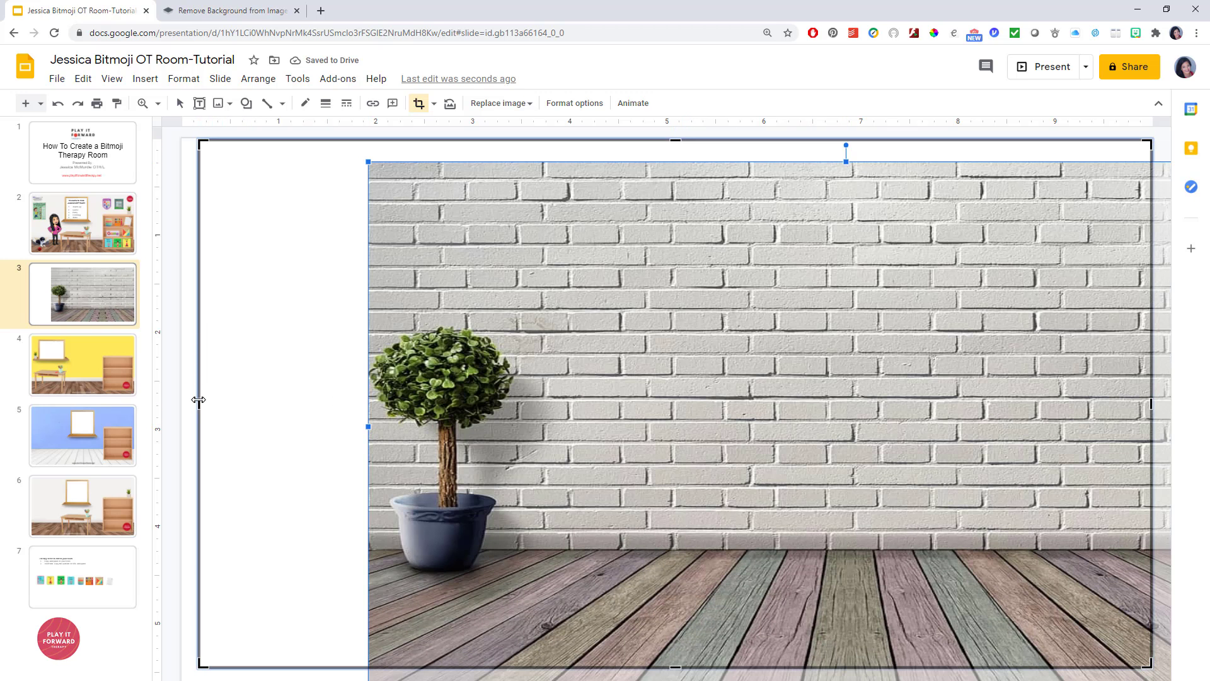
left_click_drag(198, 401, 536, 450)
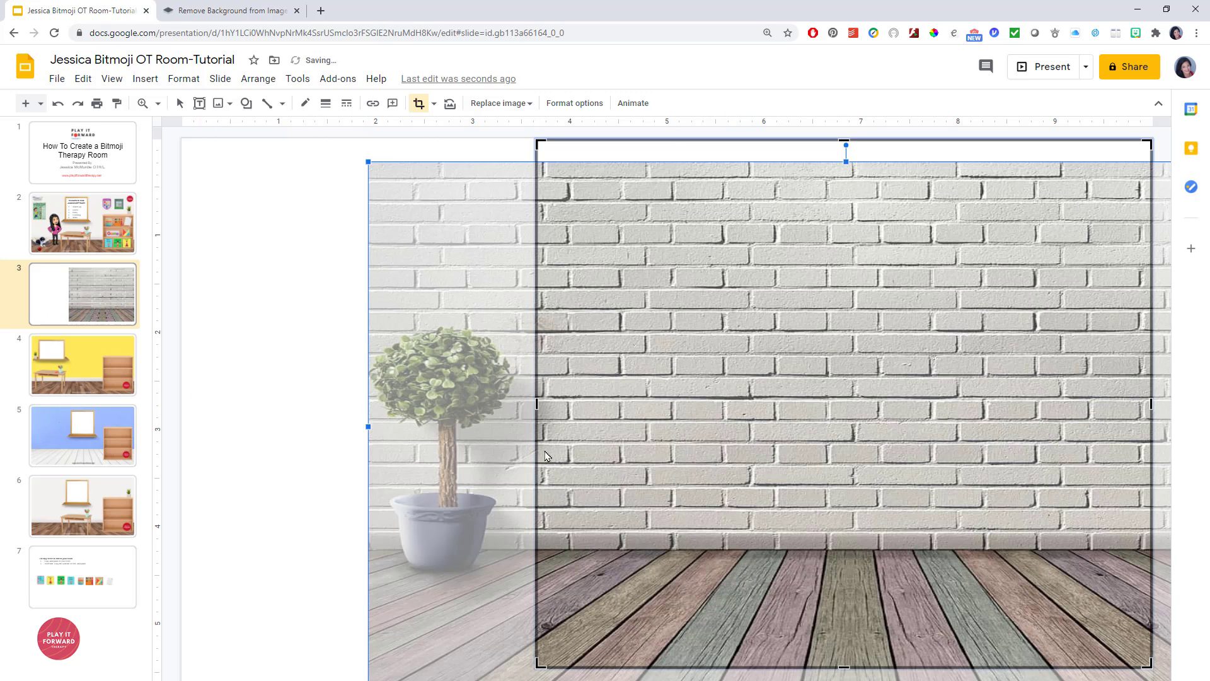
left_click(289, 302)
left_click_drag(735, 418, 604, 419)
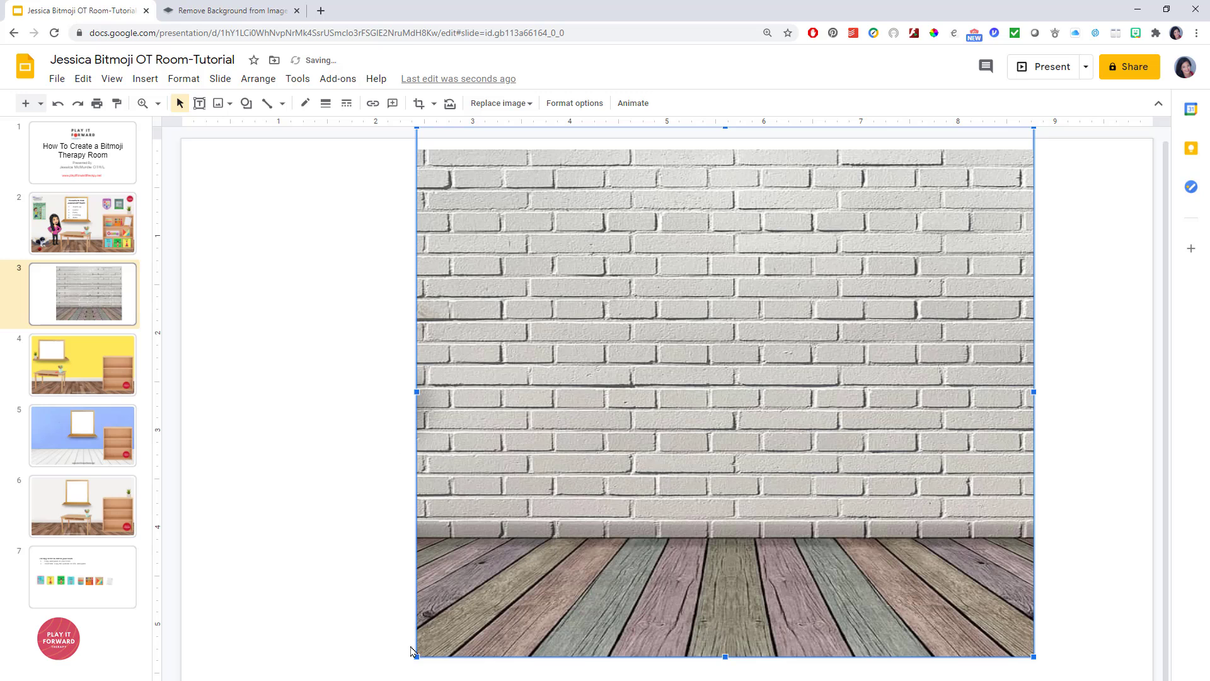
left_click_drag(421, 657, 343, 656)
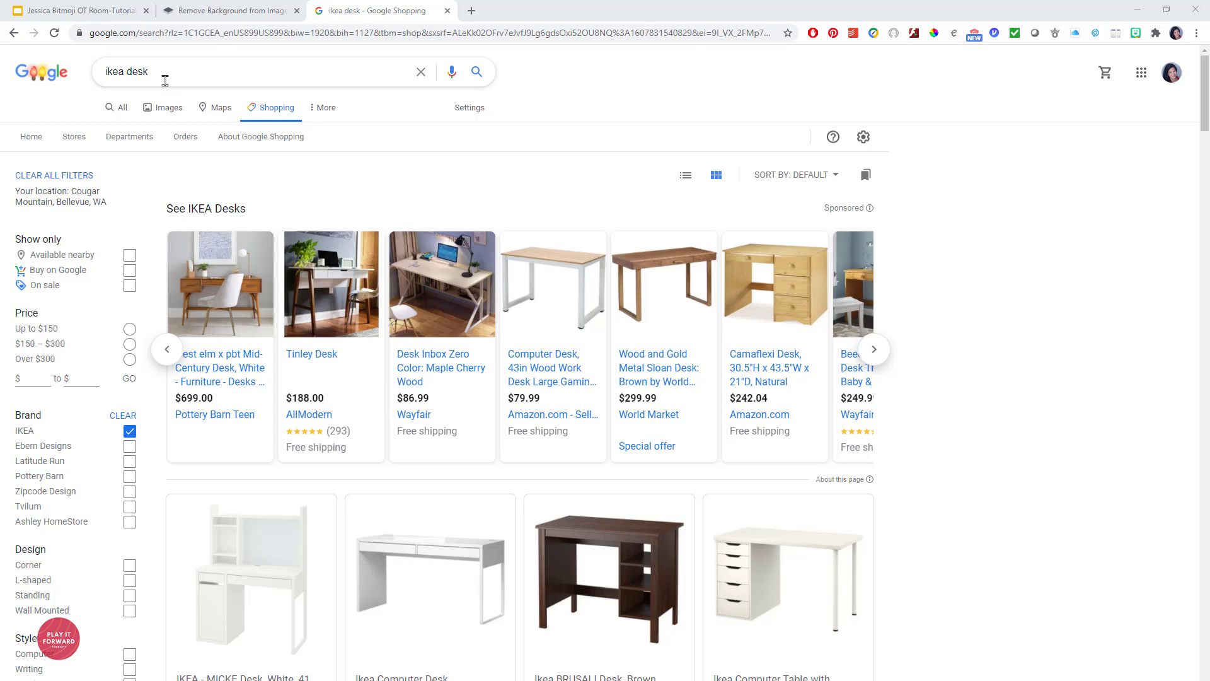
Step: Copy the wood-topped white-legged desk product image and paste it onto slide 3
right_click(538, 287)
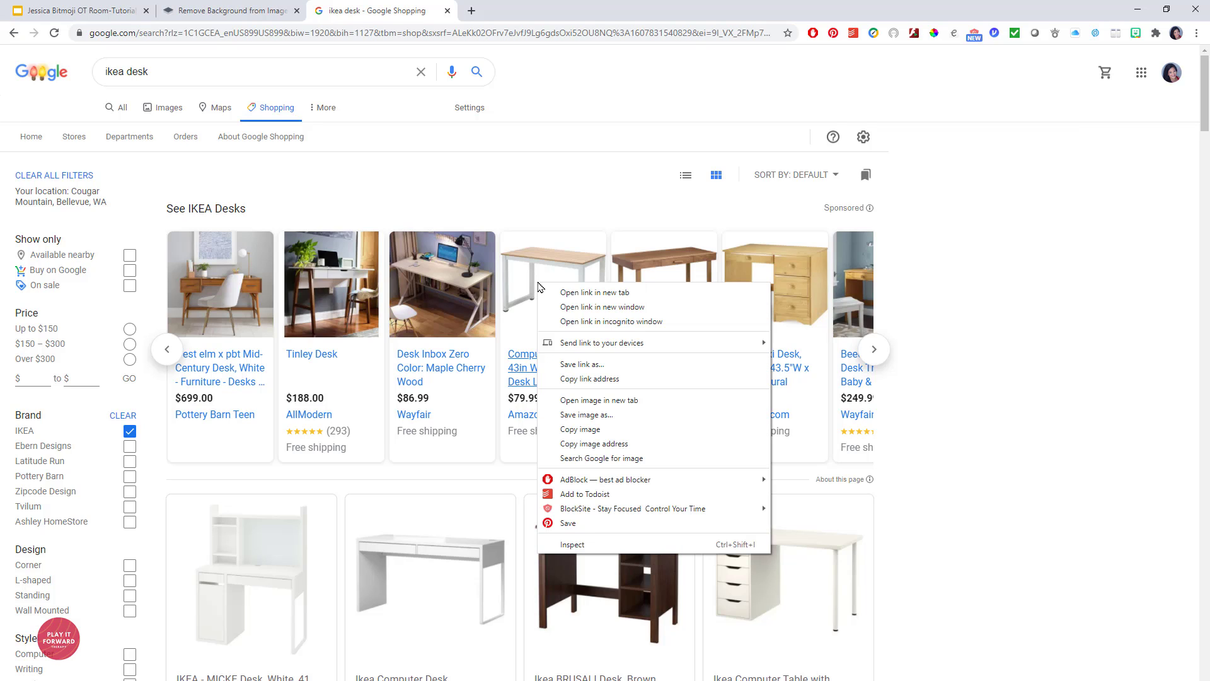
left_click(581, 431)
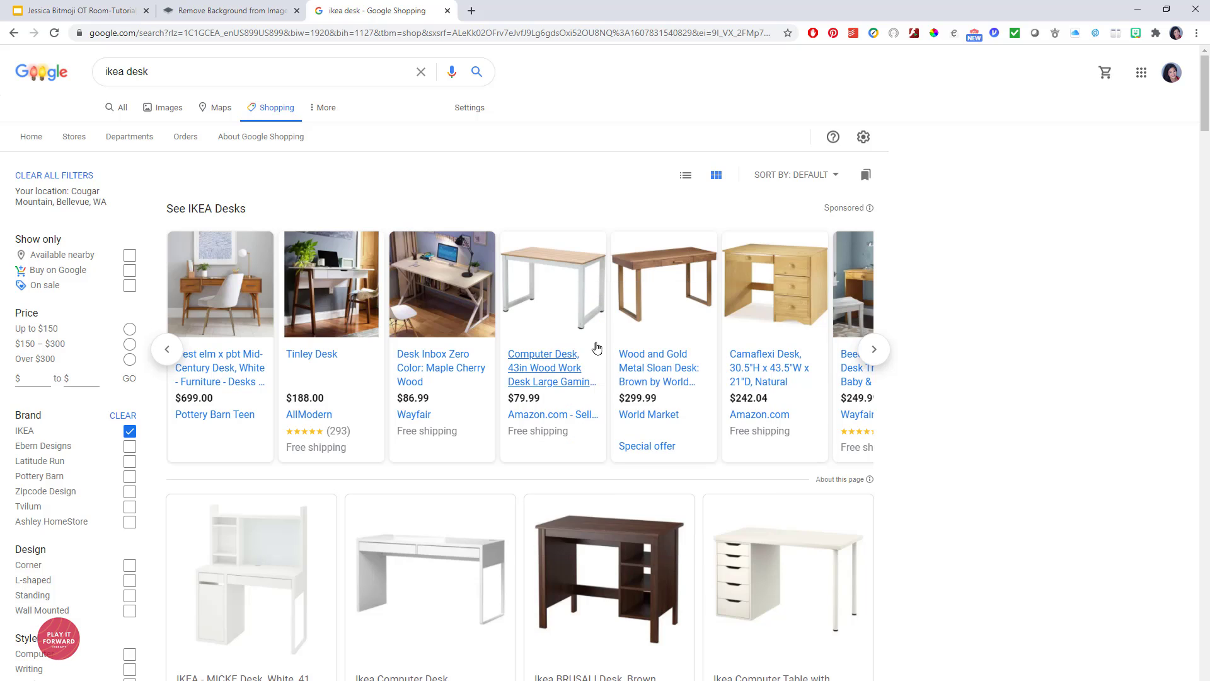
left_click(79, 18)
key("ctrl+v")
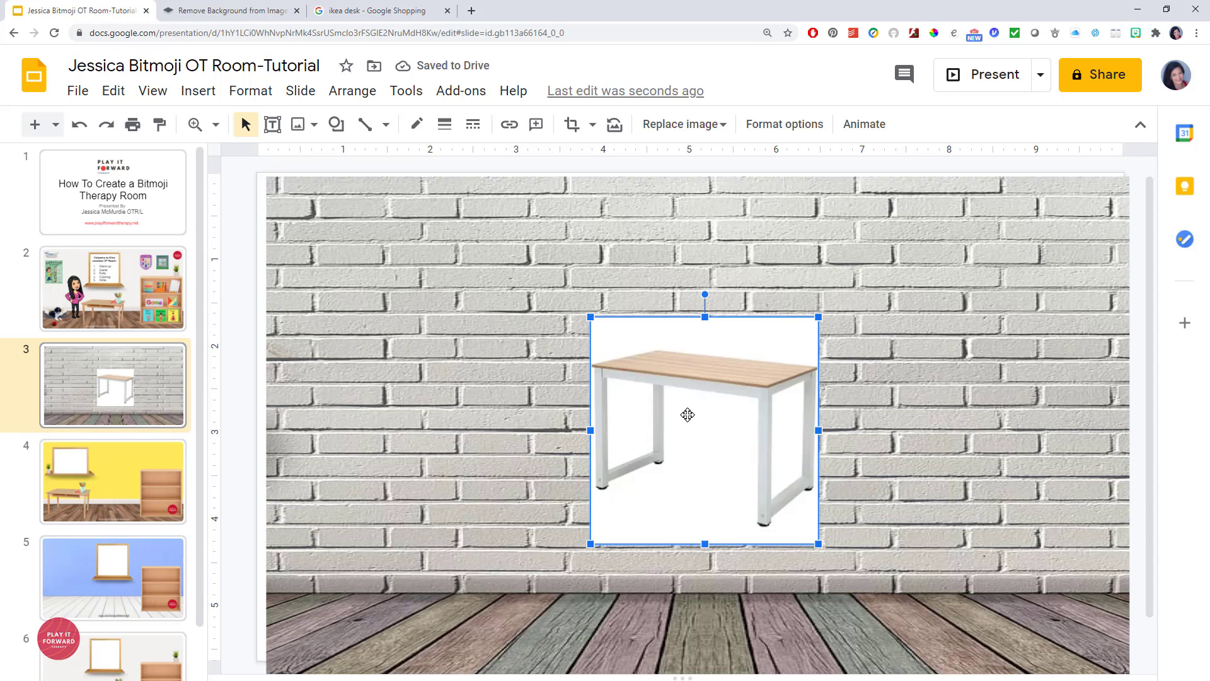
Step: Center the desk in the room, save it to Google Keep, and copy it from the Keep note
left_click_drag(697, 386, 480, 467)
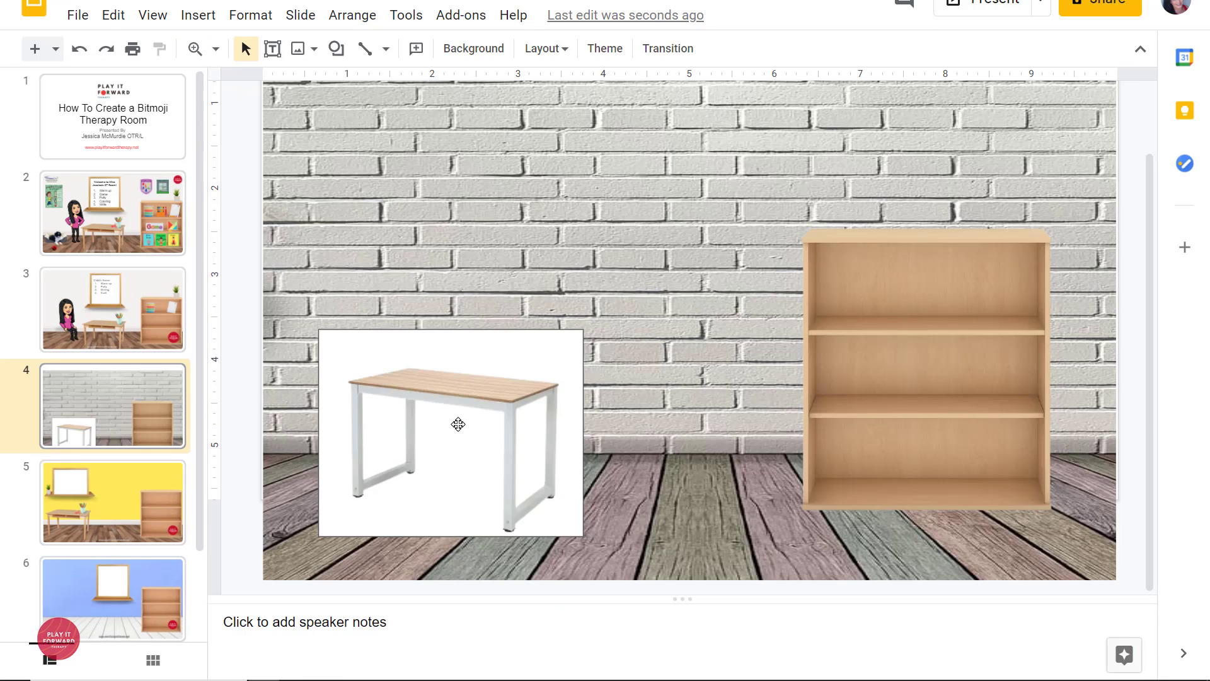
right_click(459, 424)
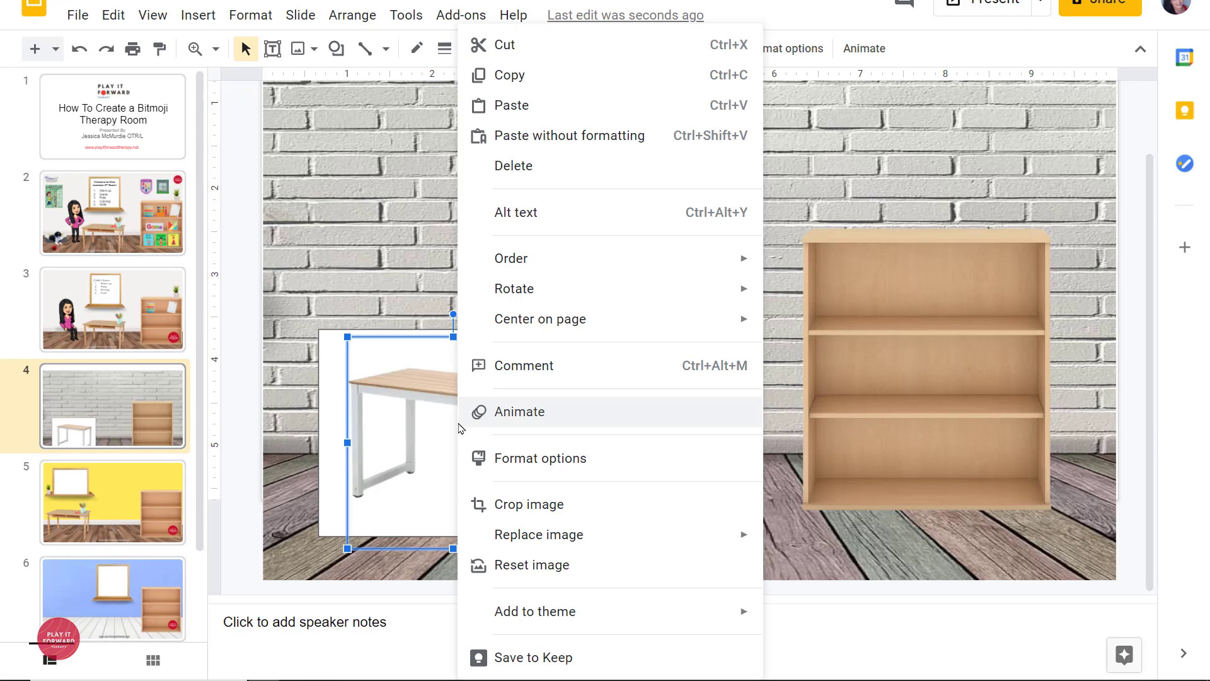
left_click(517, 659)
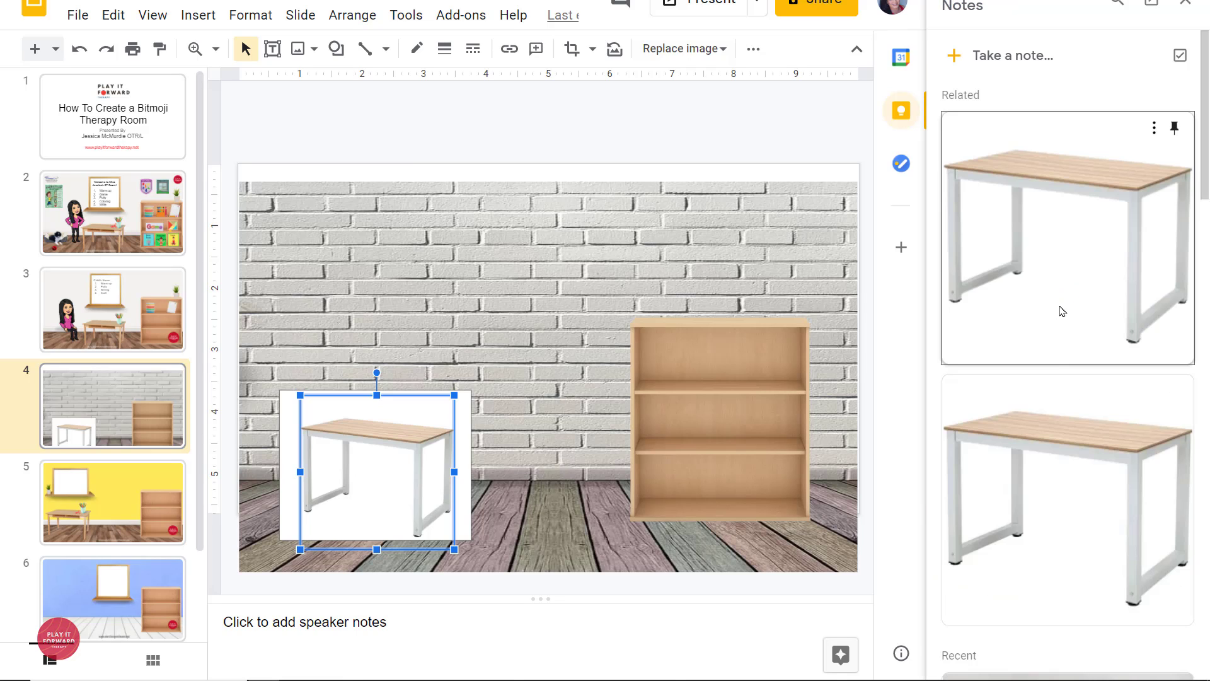
right_click(1057, 252)
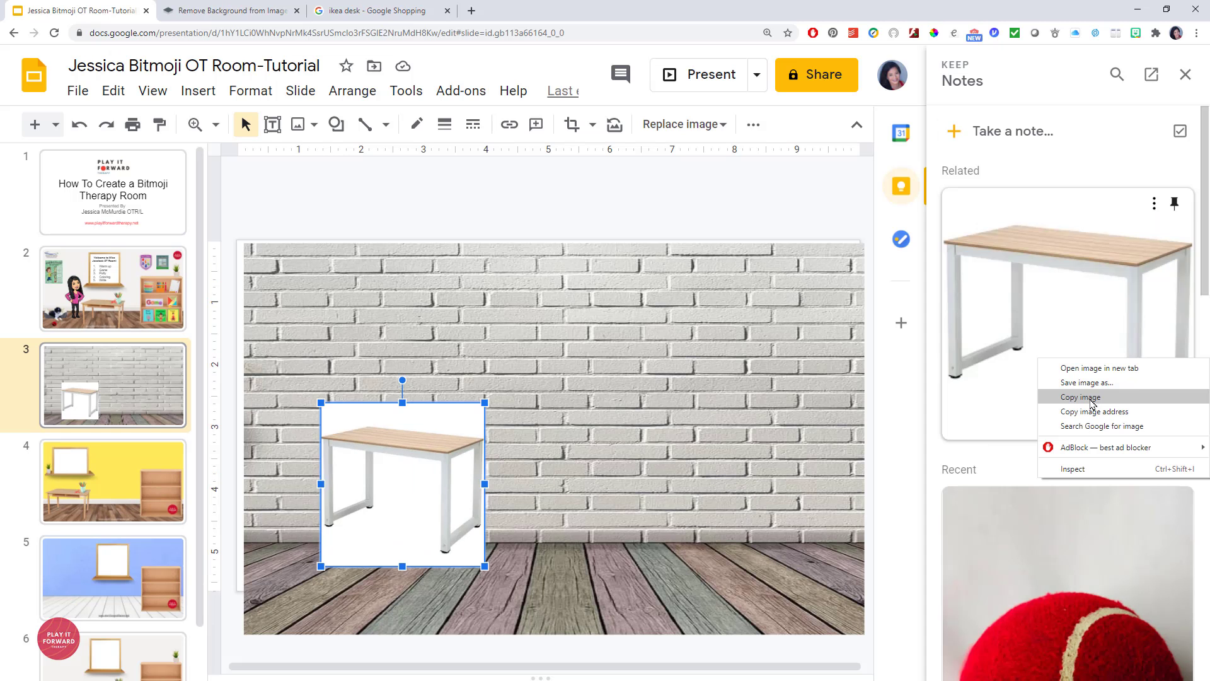
left_click(1080, 397)
Step: Paste the desk into remove.bg, compare it with the original, and copy the background-free result
left_click(233, 11)
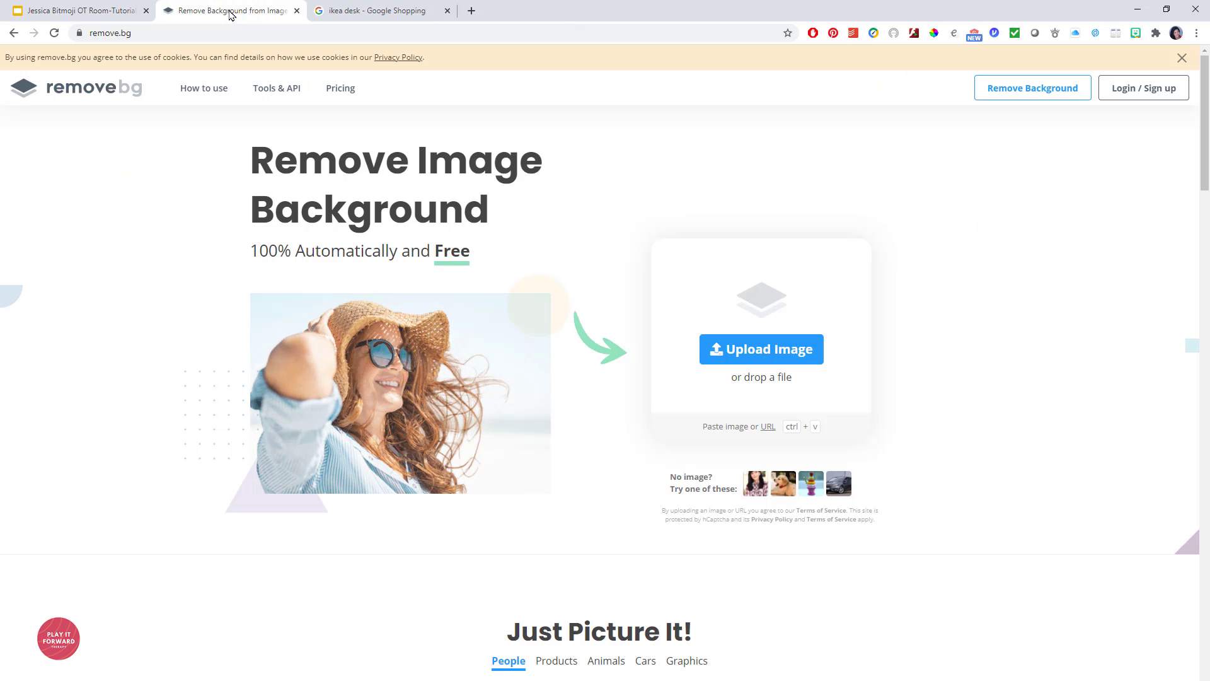
key("ctrl+v")
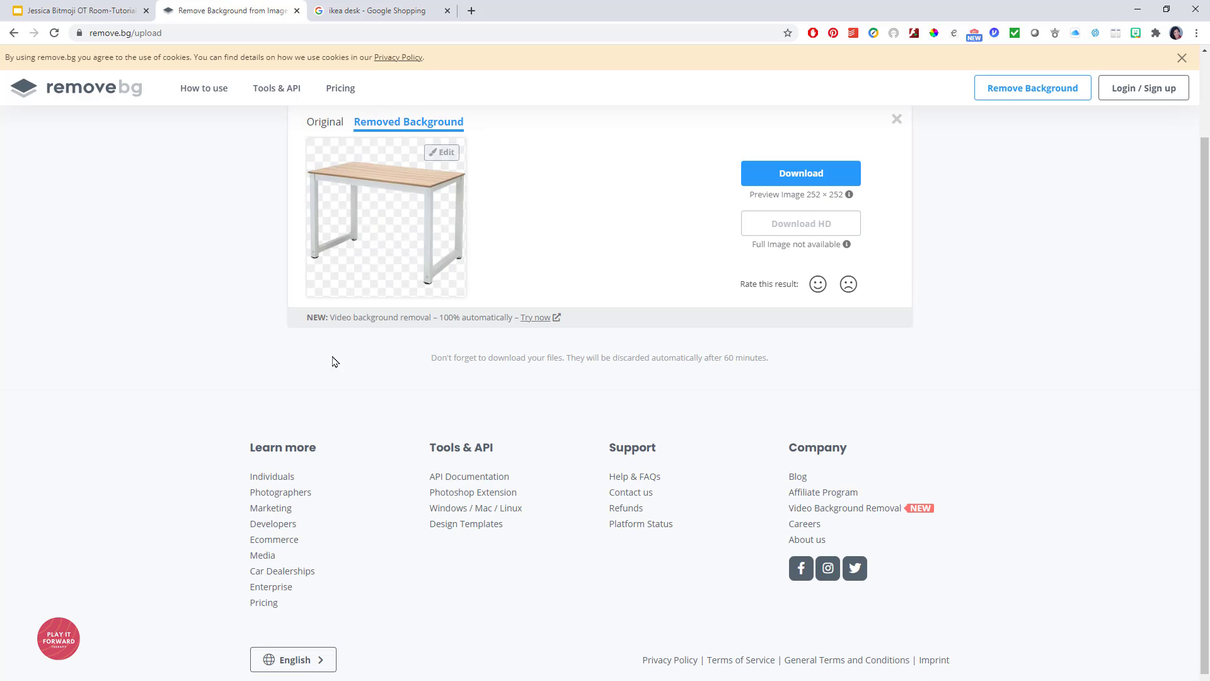
left_click(398, 218)
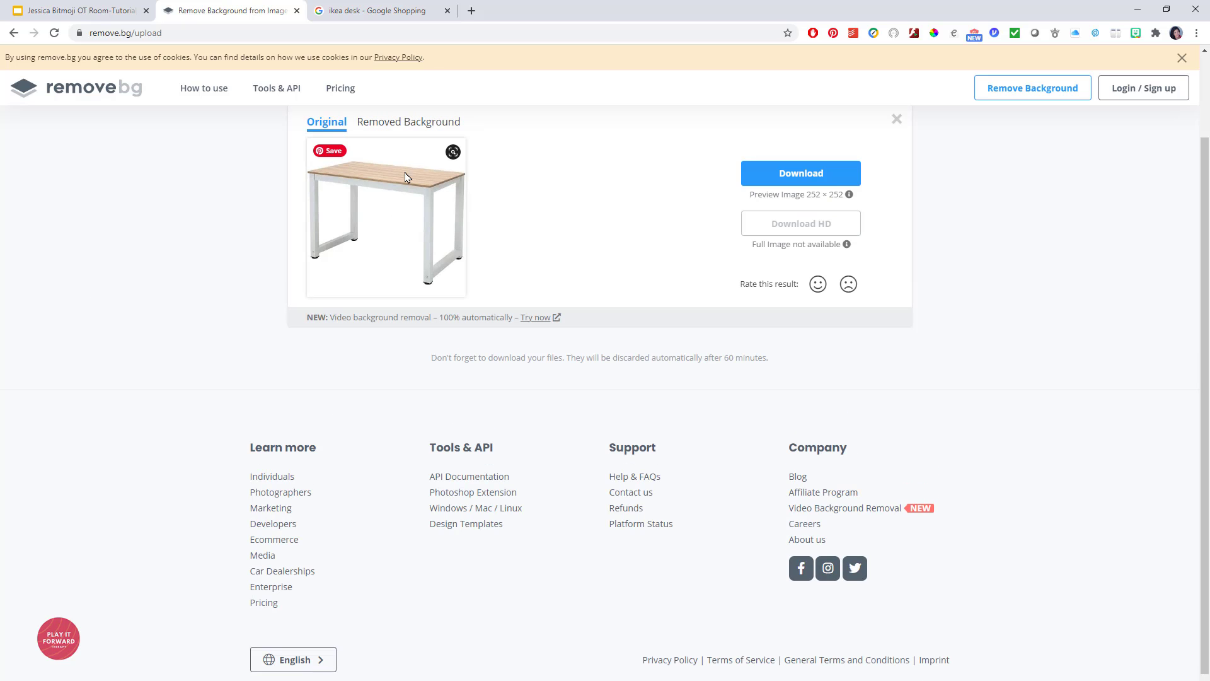
left_click(405, 121)
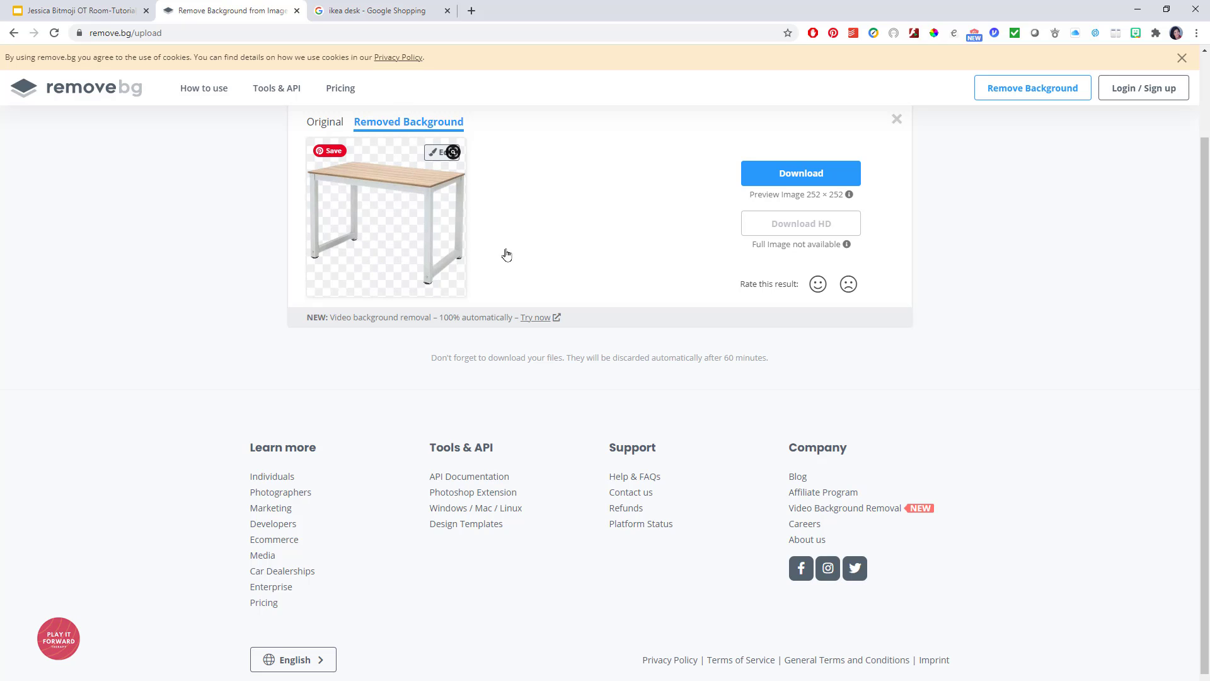
scroll(528, 289, "up", 2)
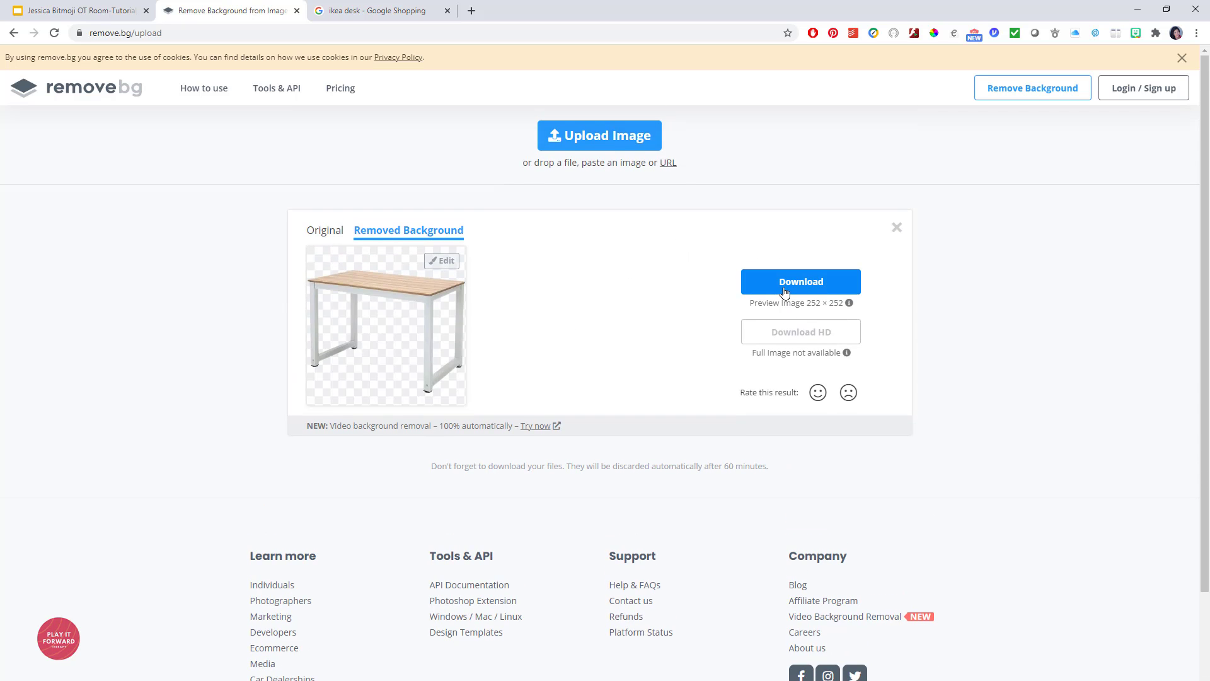
right_click(399, 317)
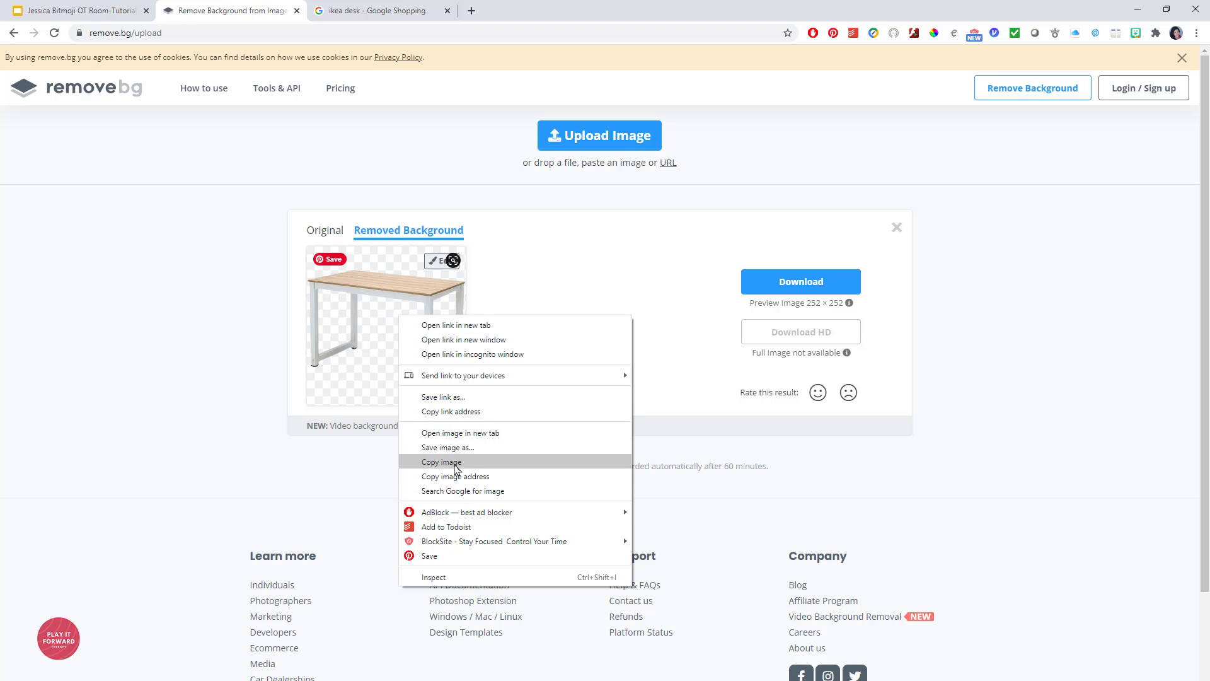
left_click(455, 463)
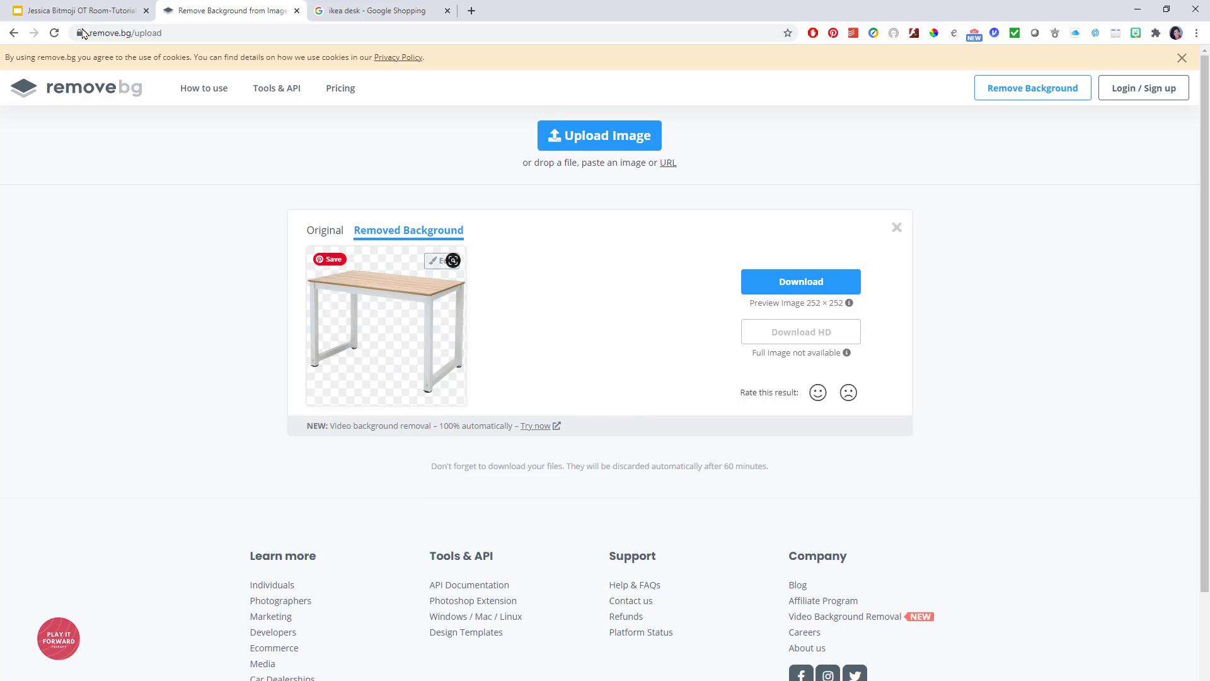
Step: Paste the transparent desk onto slide 3 and move it down onto the floor
left_click(73, 11)
left_click(588, 473)
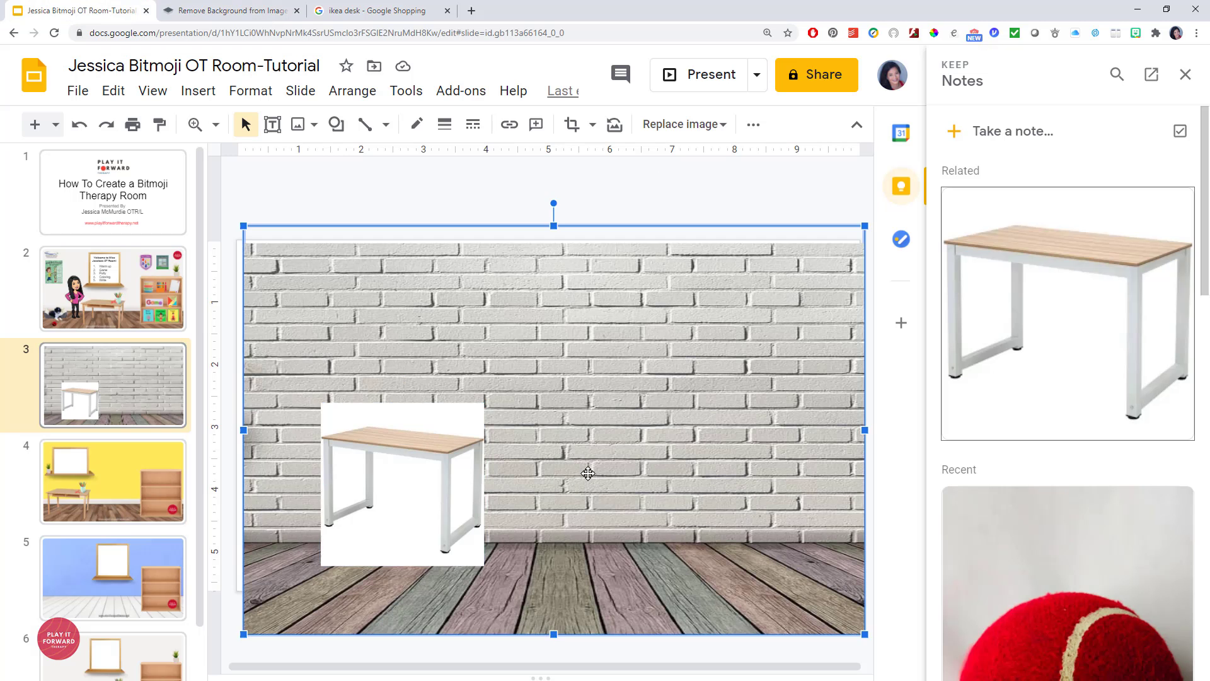
key("ctrl+v")
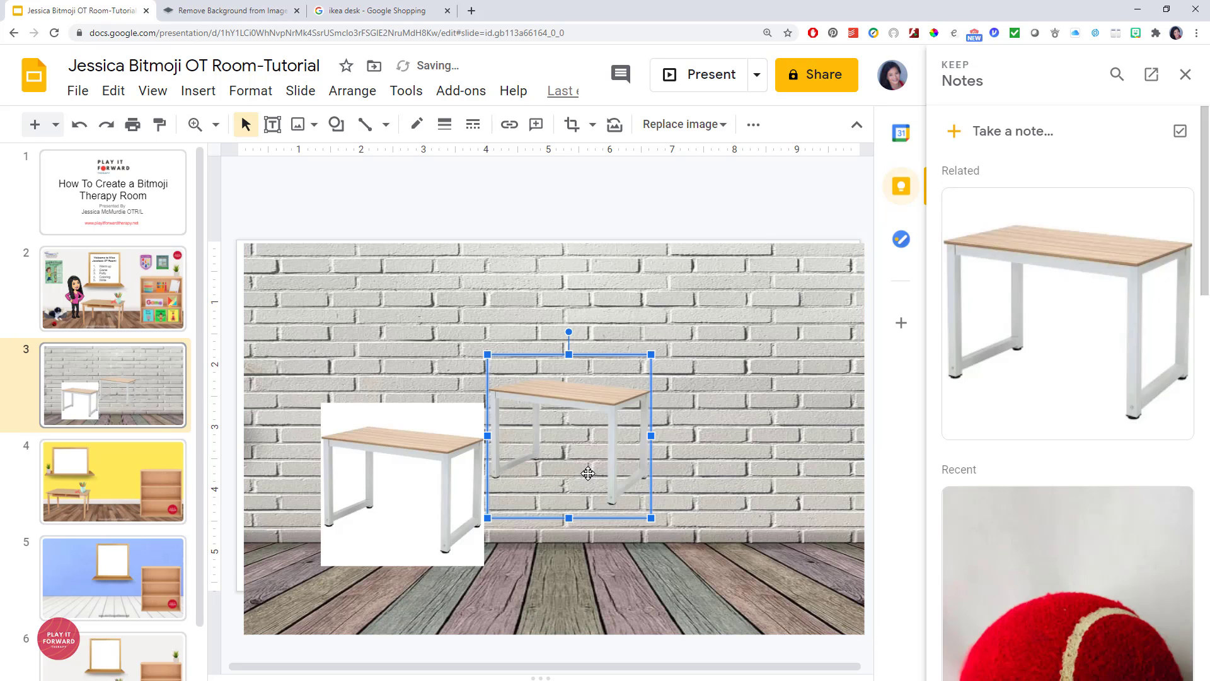
left_click_drag(551, 421, 586, 493)
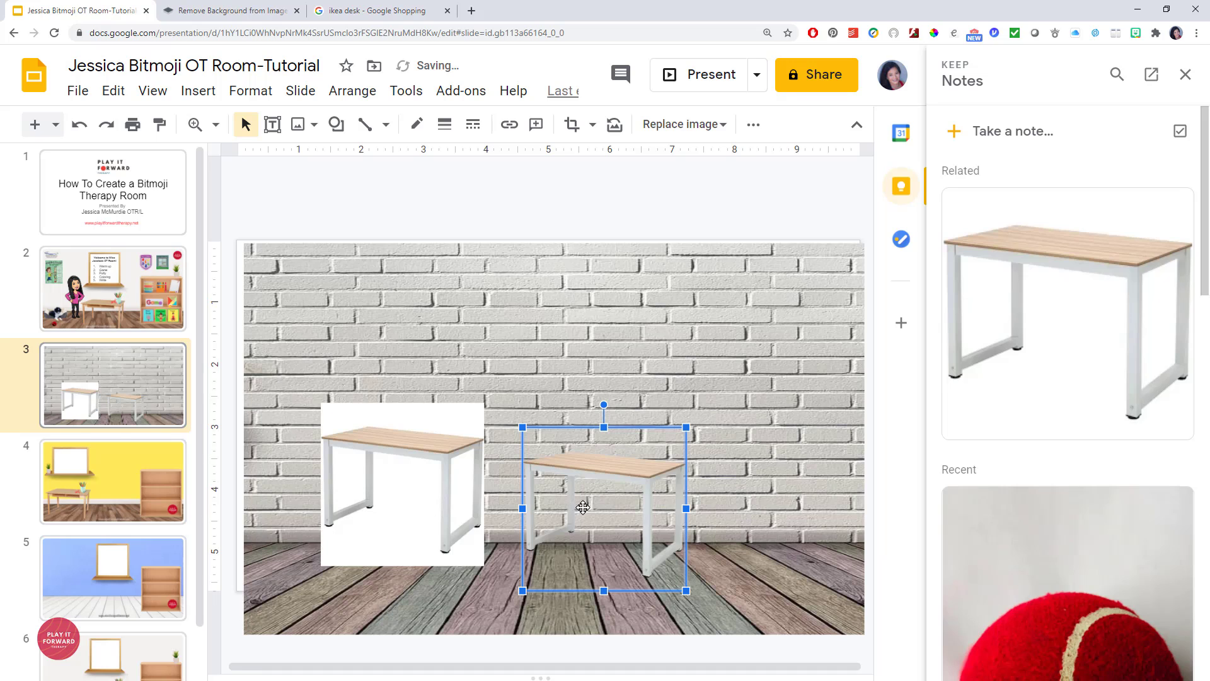
Step: Delete the white-backed desk, shift the transparent desk left, and realign the brick-wall background
right_click(413, 492)
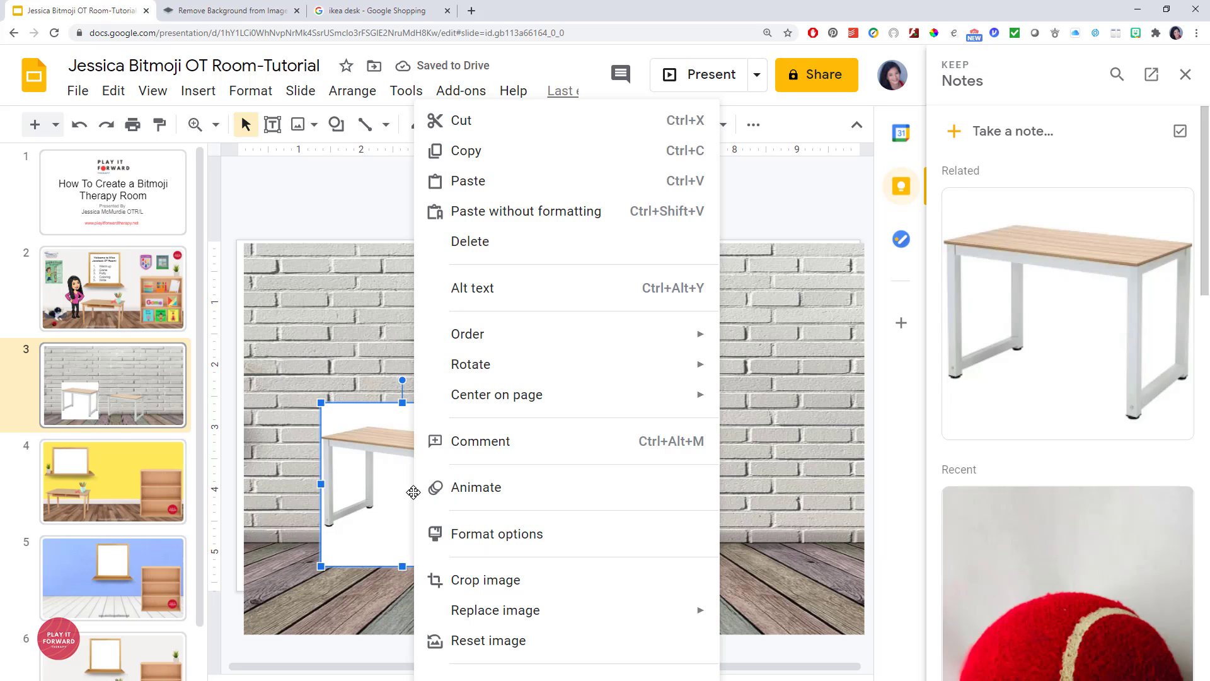
left_click(487, 248)
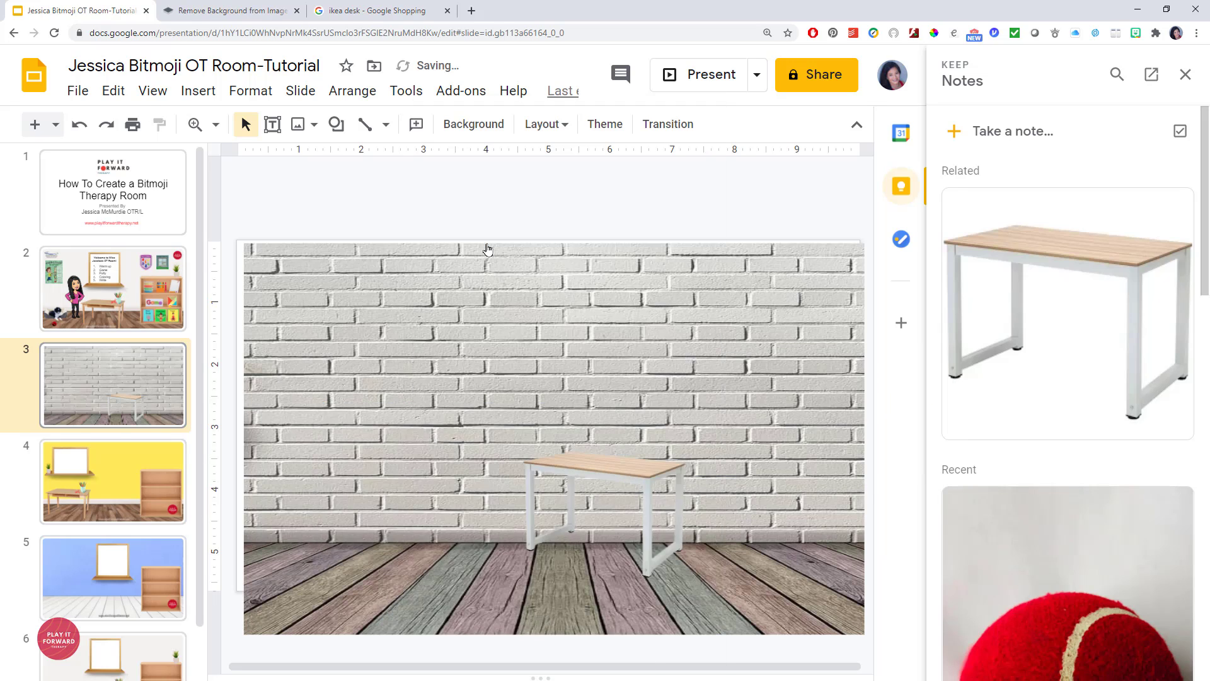
left_click(527, 492)
left_click_drag(412, 507, 393, 507)
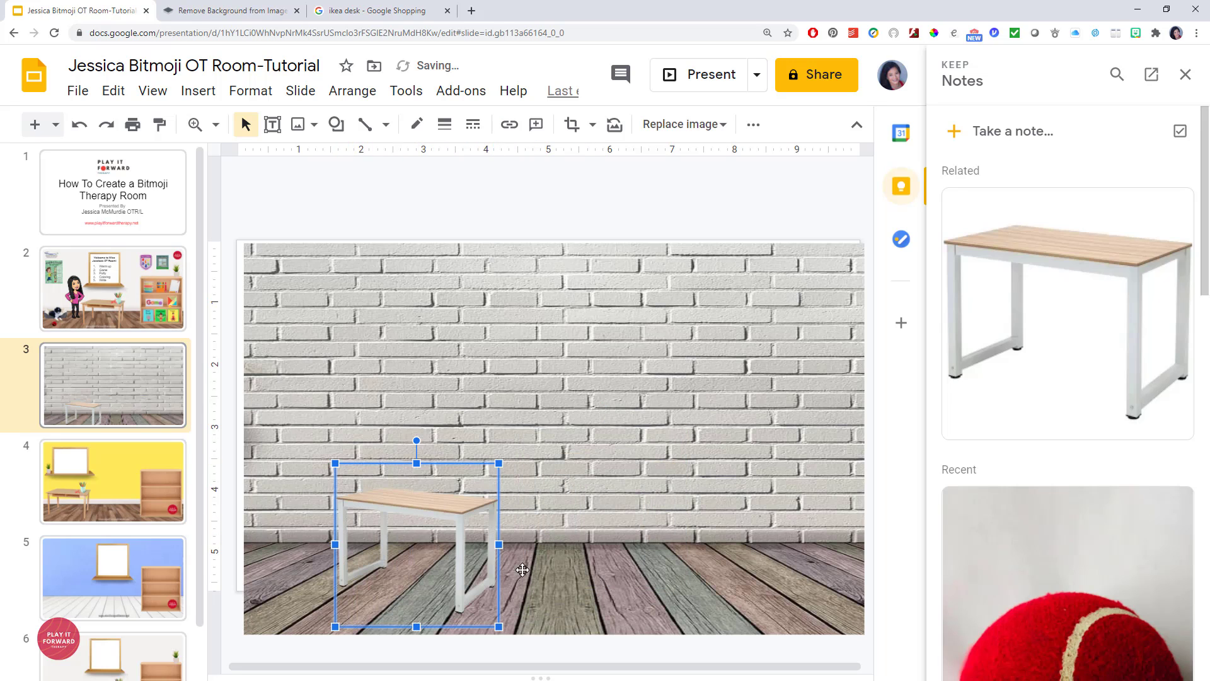
left_click_drag(615, 575, 614, 588)
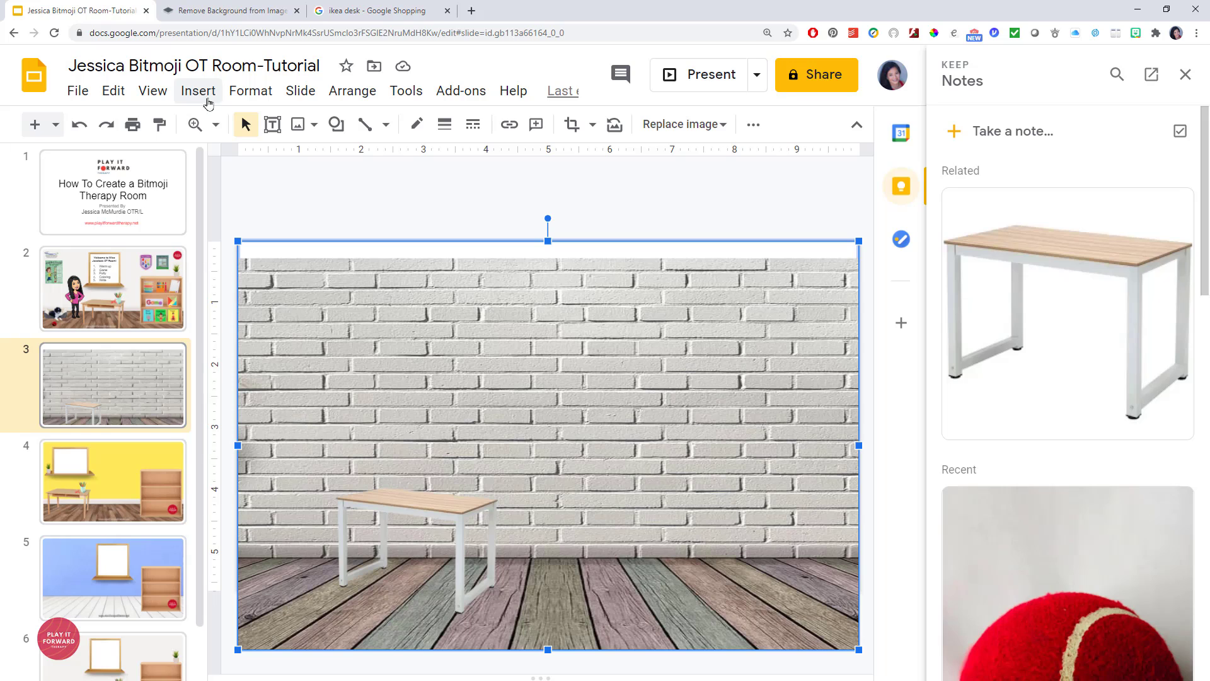
Step: Draw a rectangle spanning the slide's width from the top edge down to the floor line
left_click(337, 125)
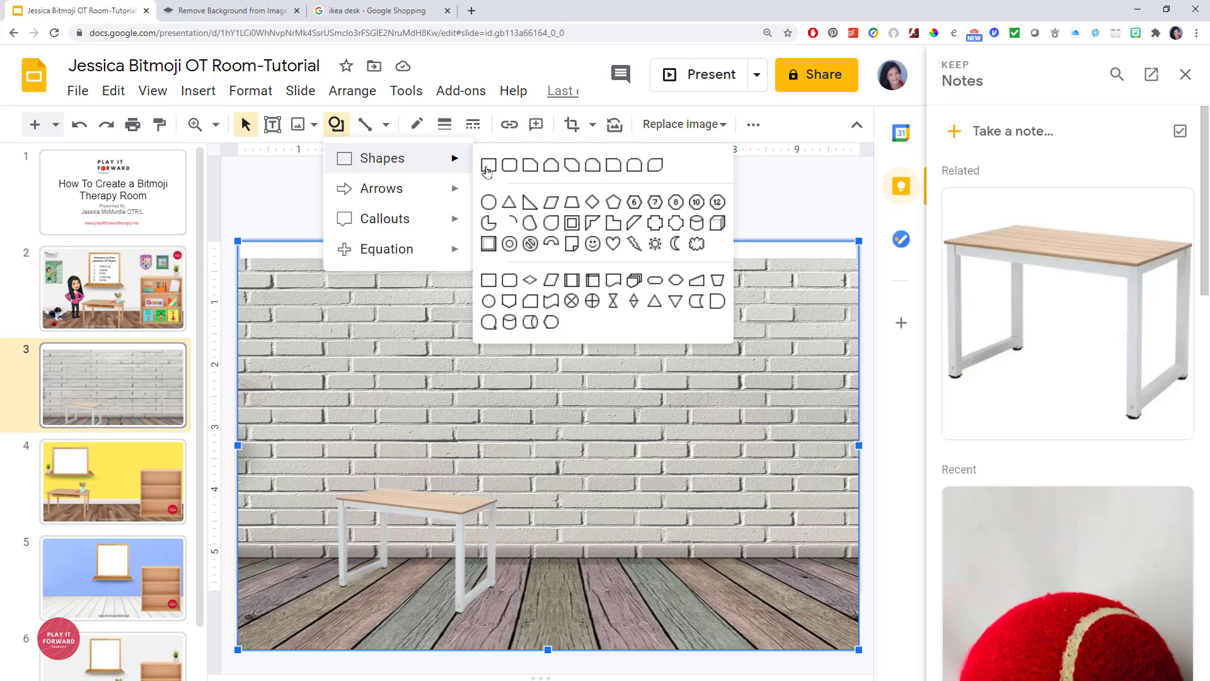
left_click(490, 167)
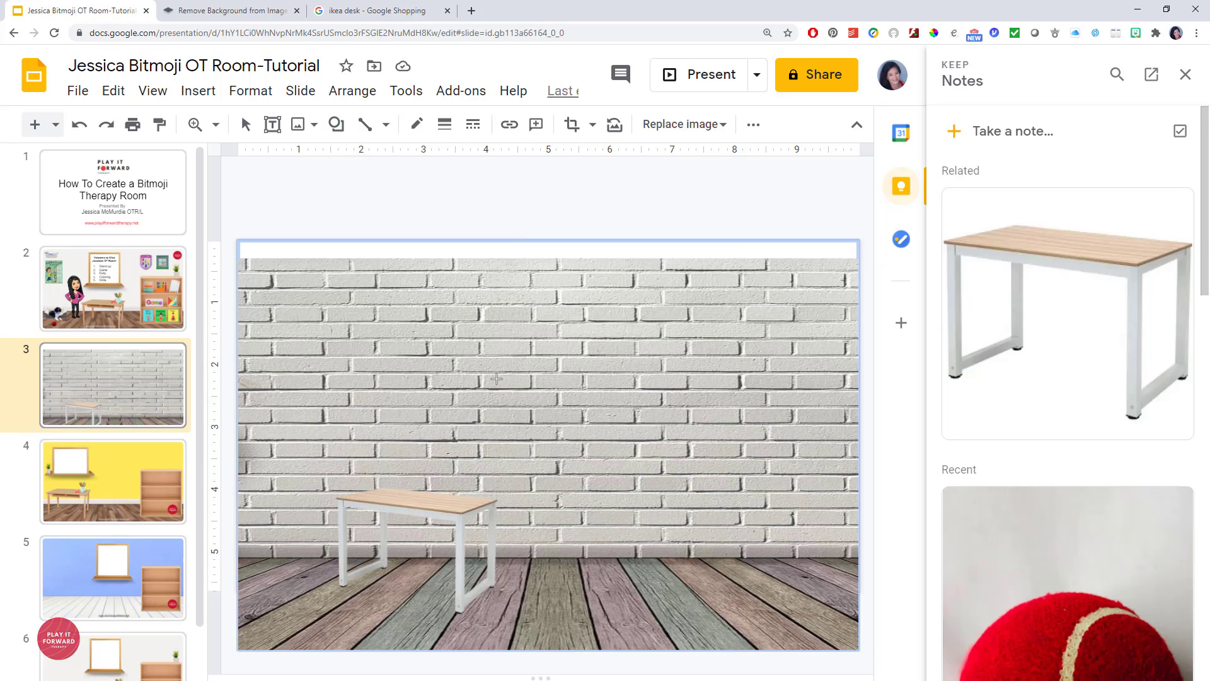
left_click_drag(496, 378, 587, 470)
left_click_drag(588, 427, 238, 424)
left_click_drag(549, 378, 549, 241)
left_click_drag(549, 470, 539, 543)
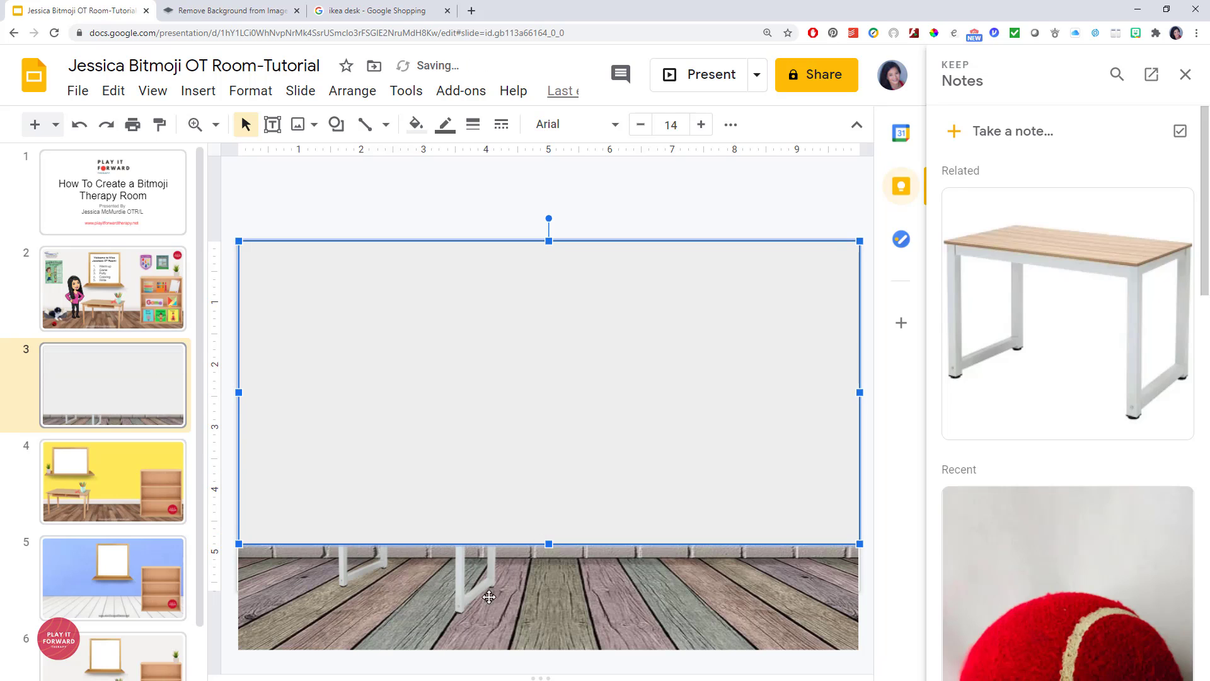
Step: Fill the rectangle light purple
left_click(420, 126)
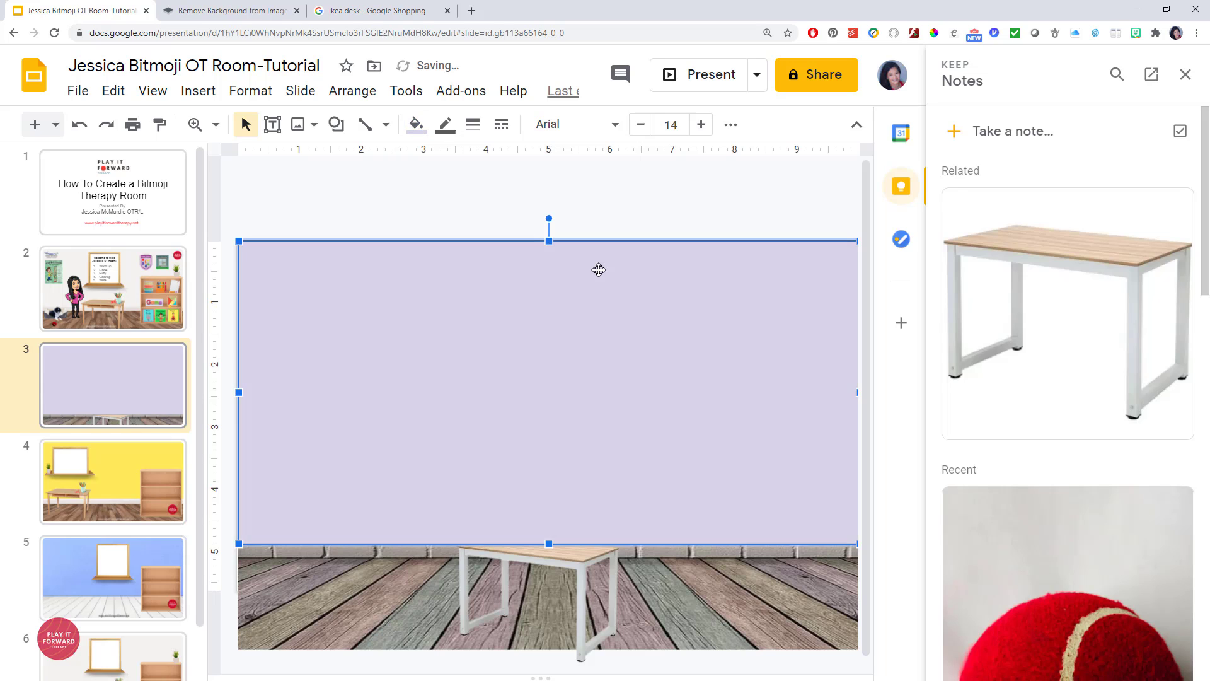
left_click(591, 269)
left_click(566, 567)
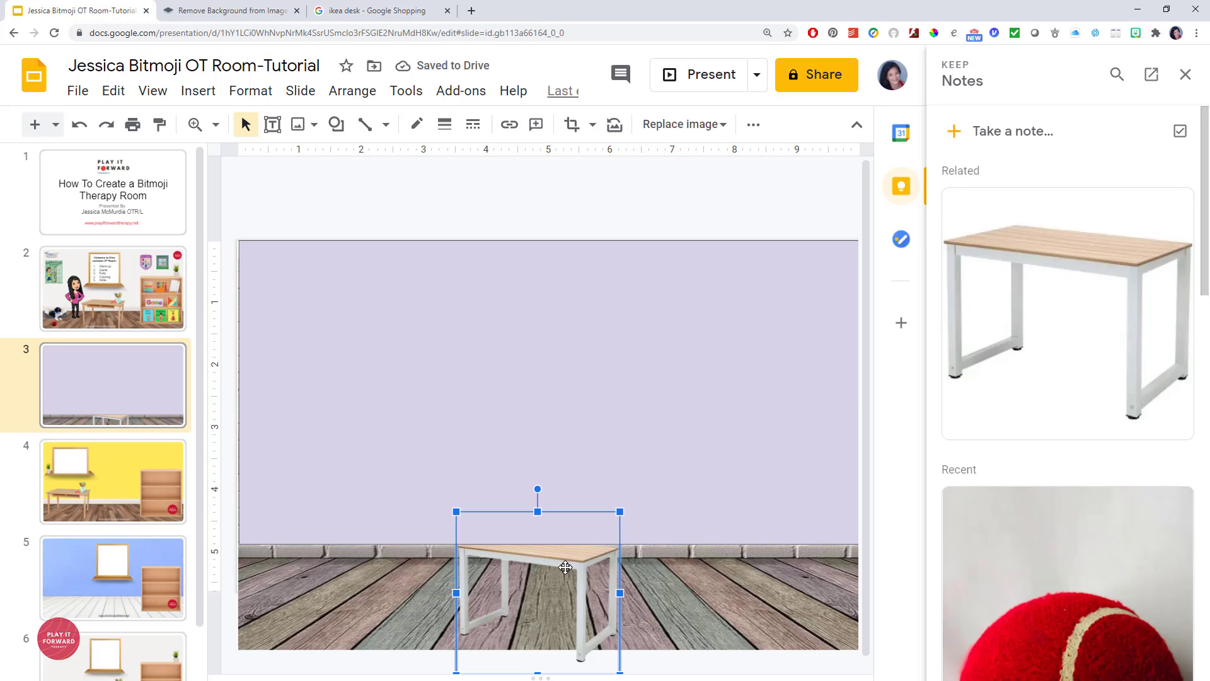
Step: Cut and re-paste the desk so it sits in front of the purple wall
right_click(579, 563)
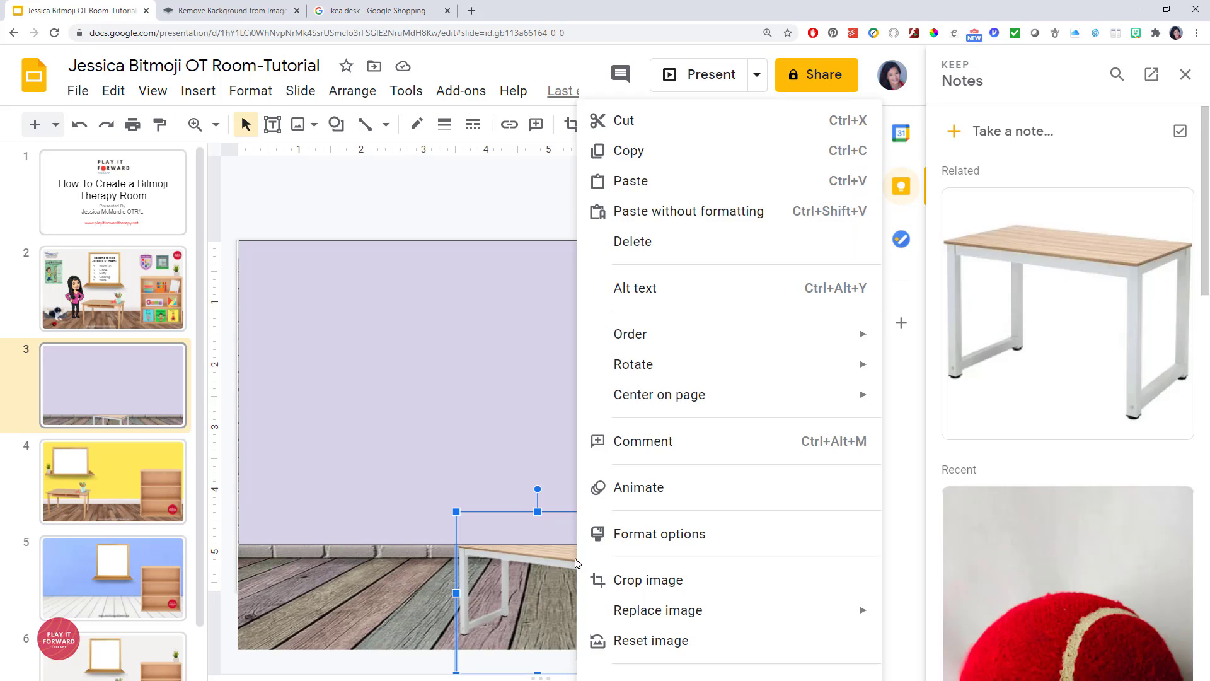
left_click(619, 121)
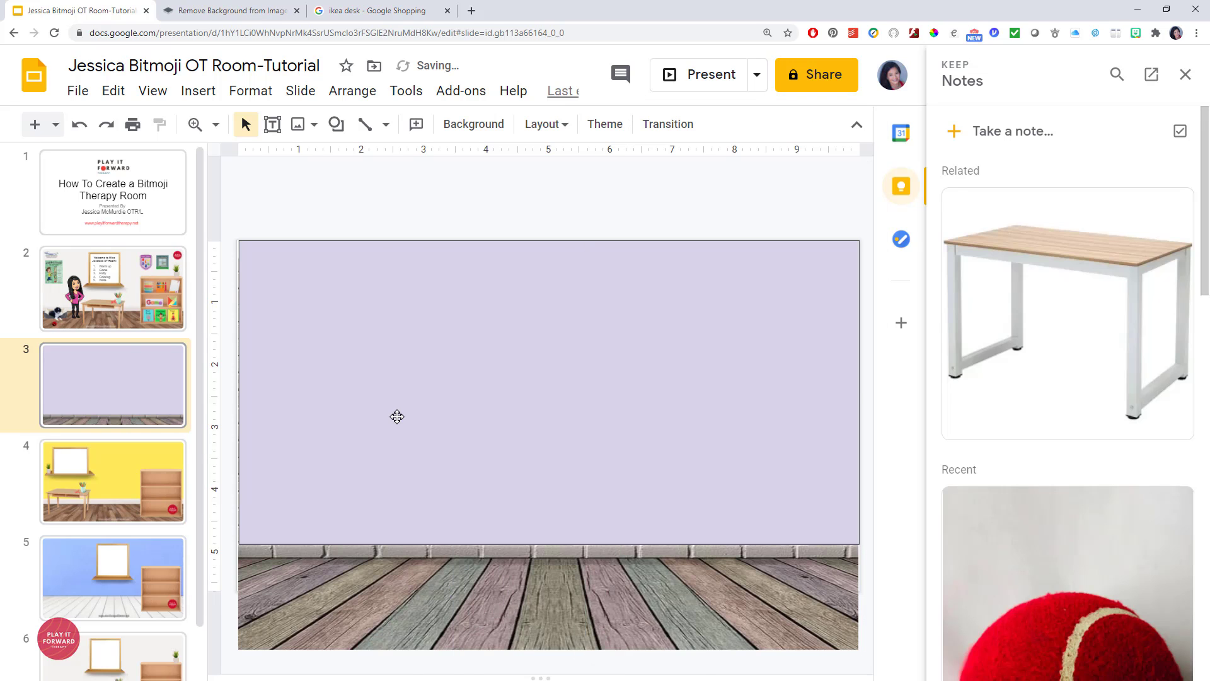
right_click(397, 417)
left_click(449, 197)
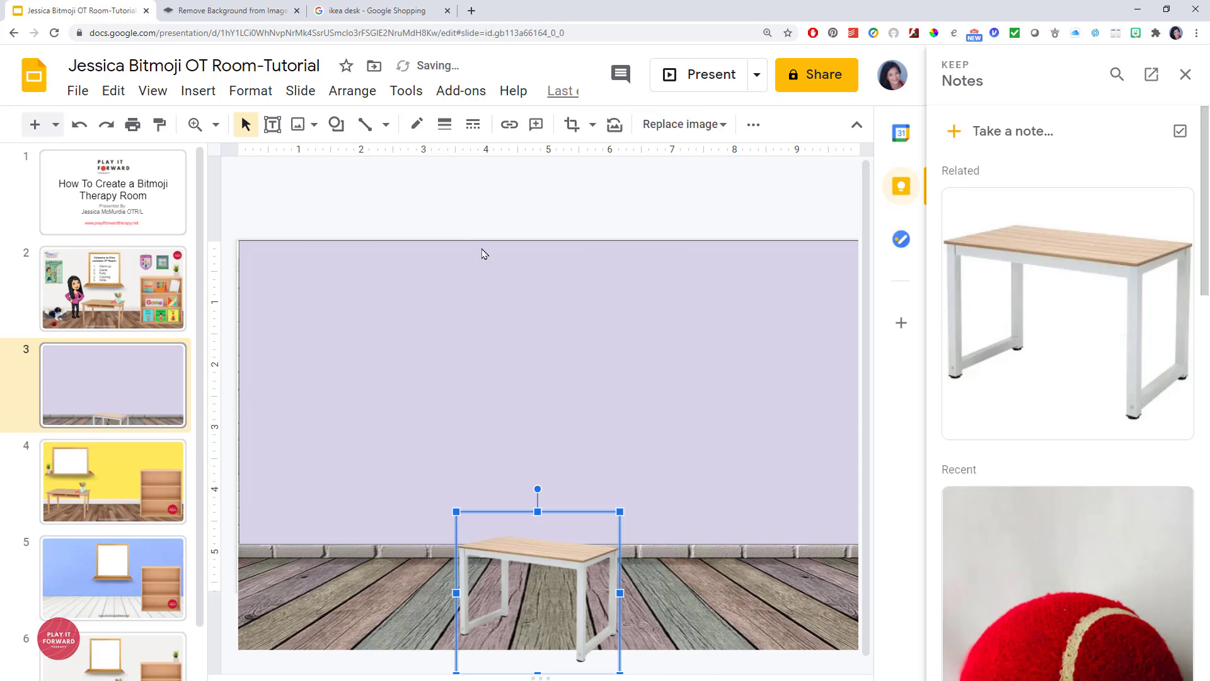
Step: Move the desk to the left, enlarge it, and settle it onto the floor
left_click_drag(553, 551, 389, 496)
left_click_drag(458, 459, 490, 422)
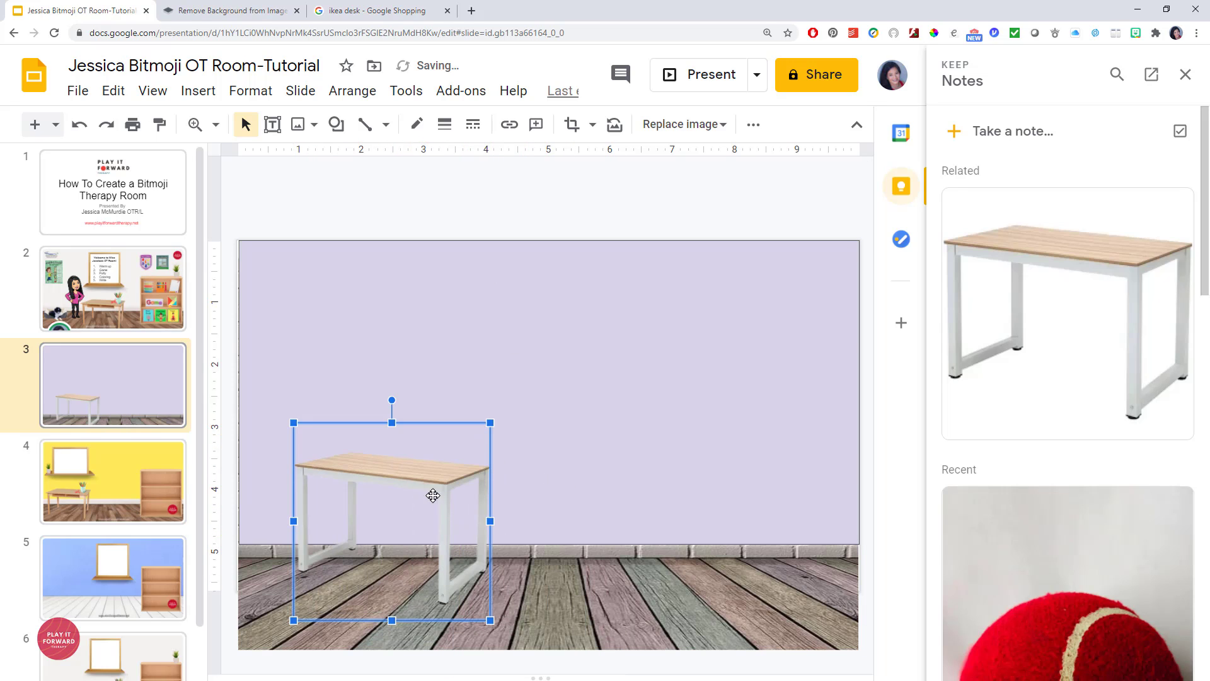
left_click_drag(413, 478, 396, 501)
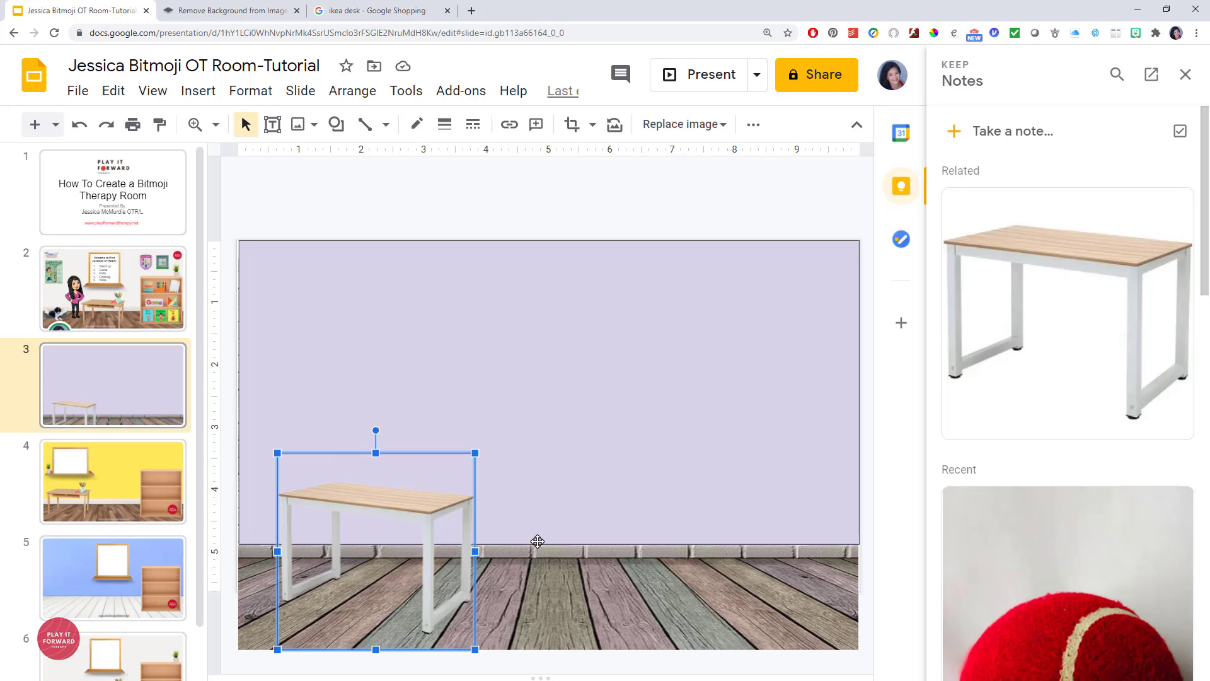
left_click(599, 447)
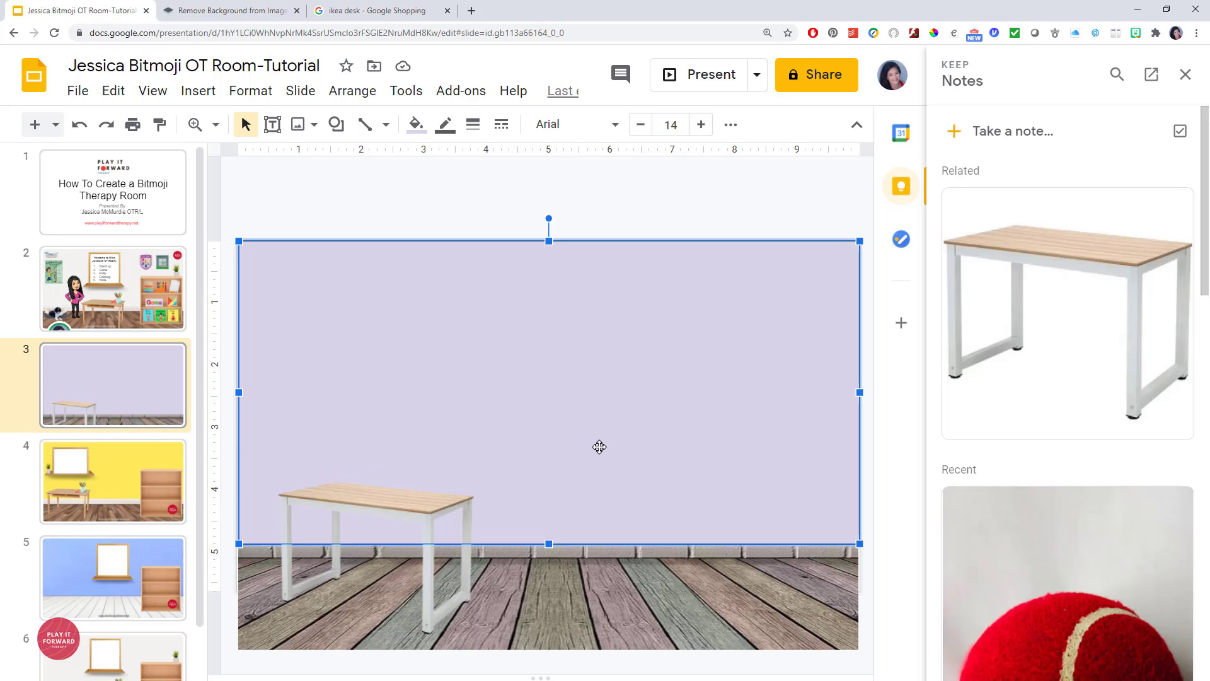
left_click(574, 614)
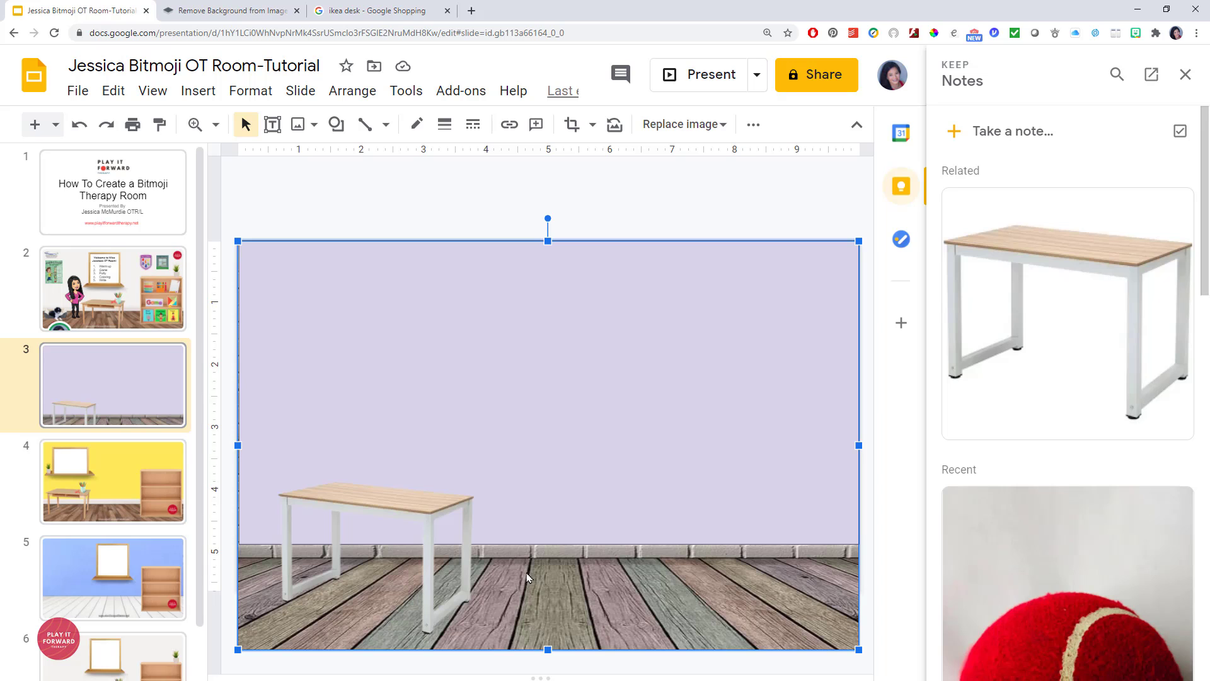
Step: Replace the 'ikea desk' Google Shopping query with 'light colored bookshelf' and search
left_click(394, 11)
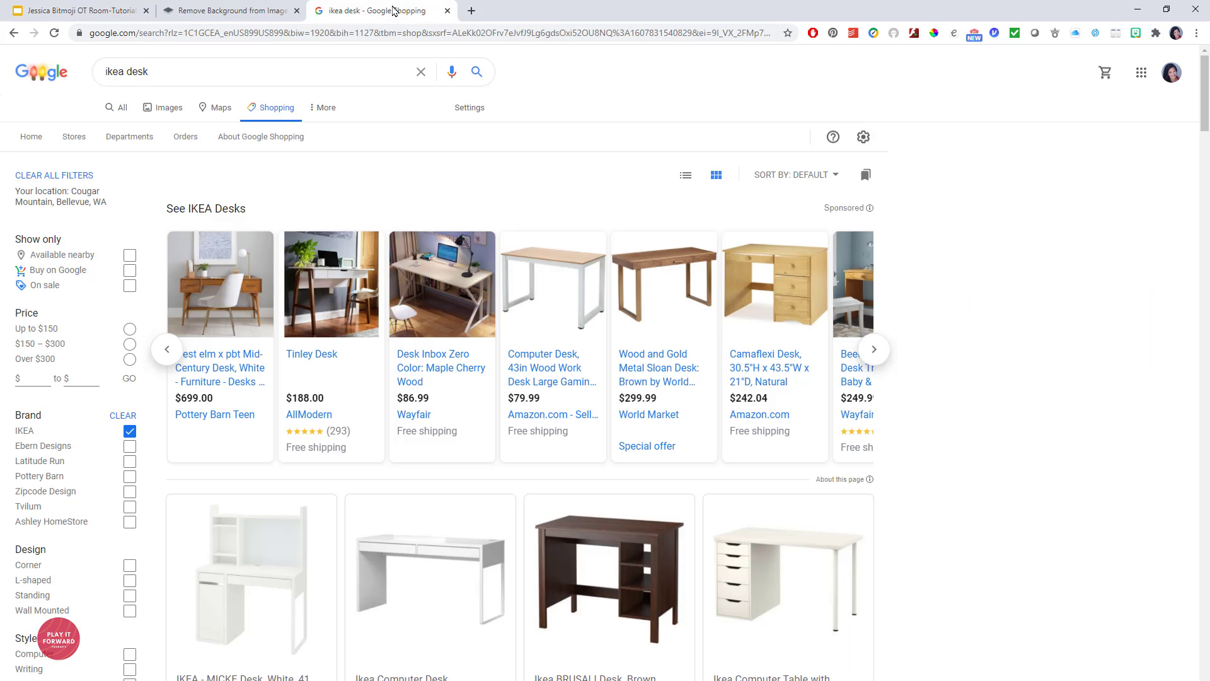
triple_click(96, 72)
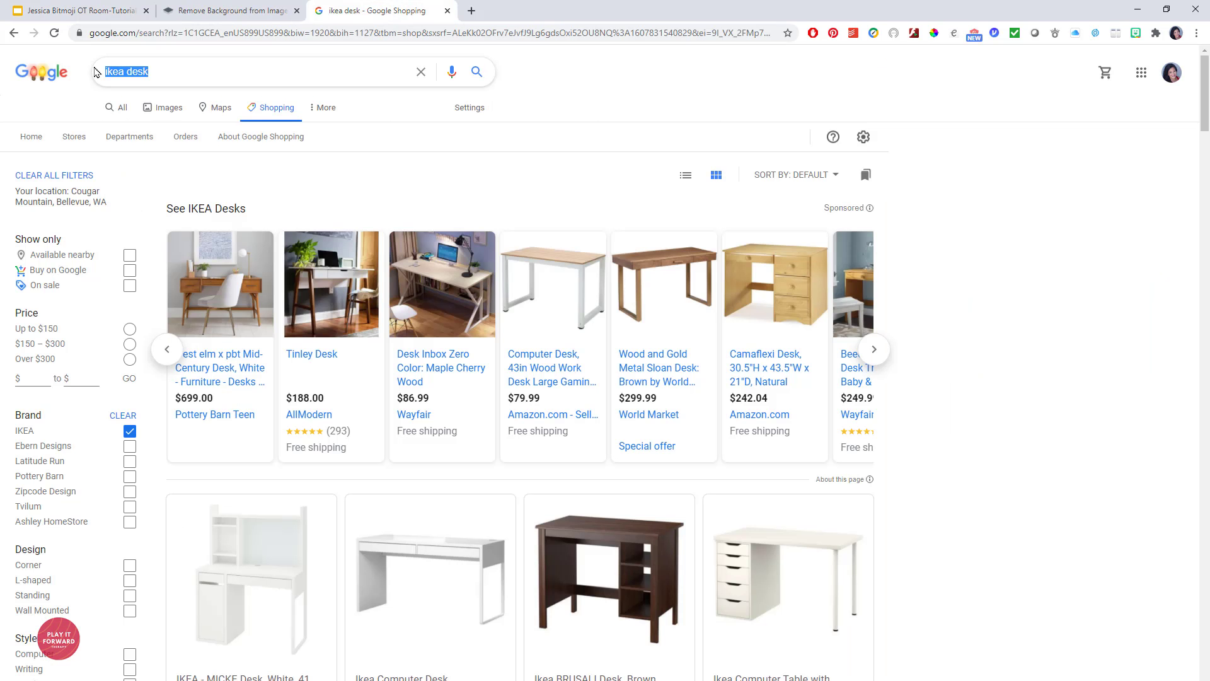
type("light")
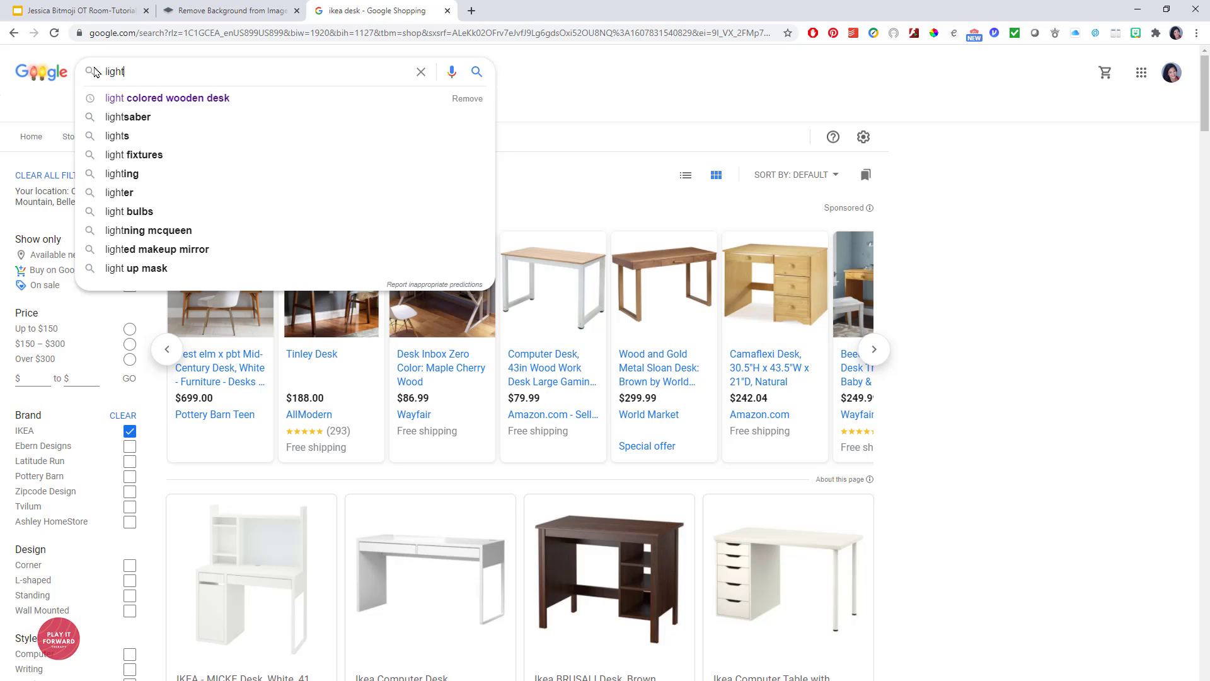
type(" colored bookshelf")
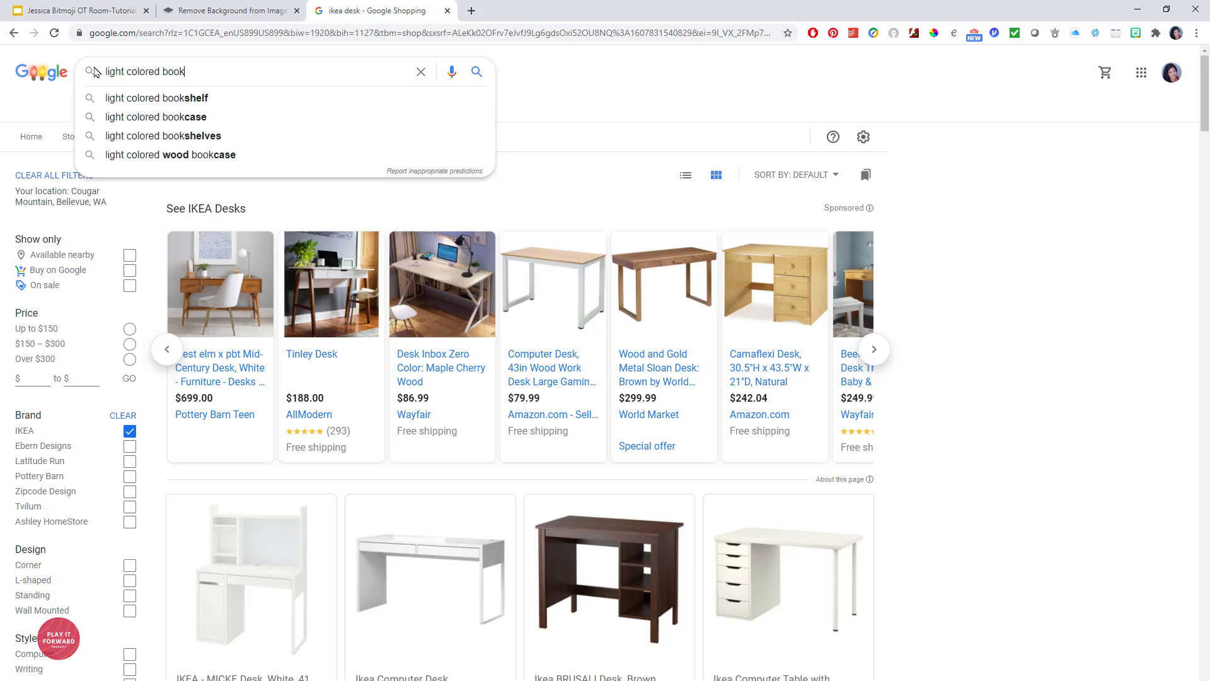
key("Return")
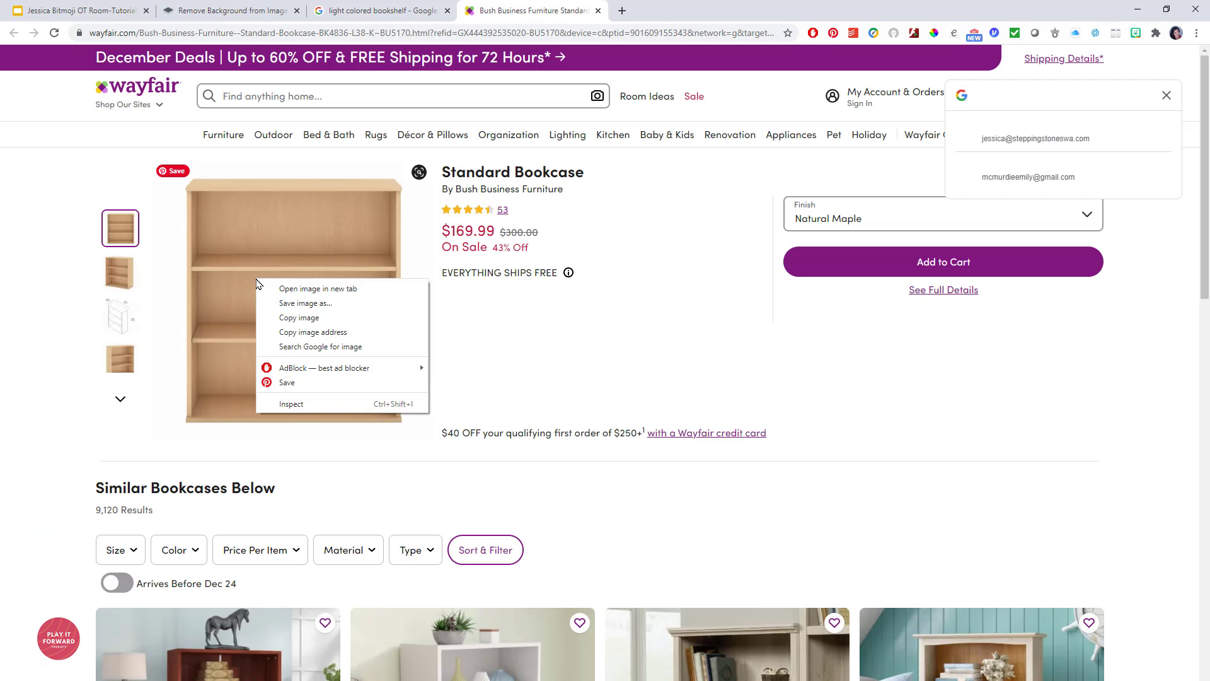
Step: Look through the Standard Bookcase photos on Wayfair and copy the main bookcase image
left_click(123, 275)
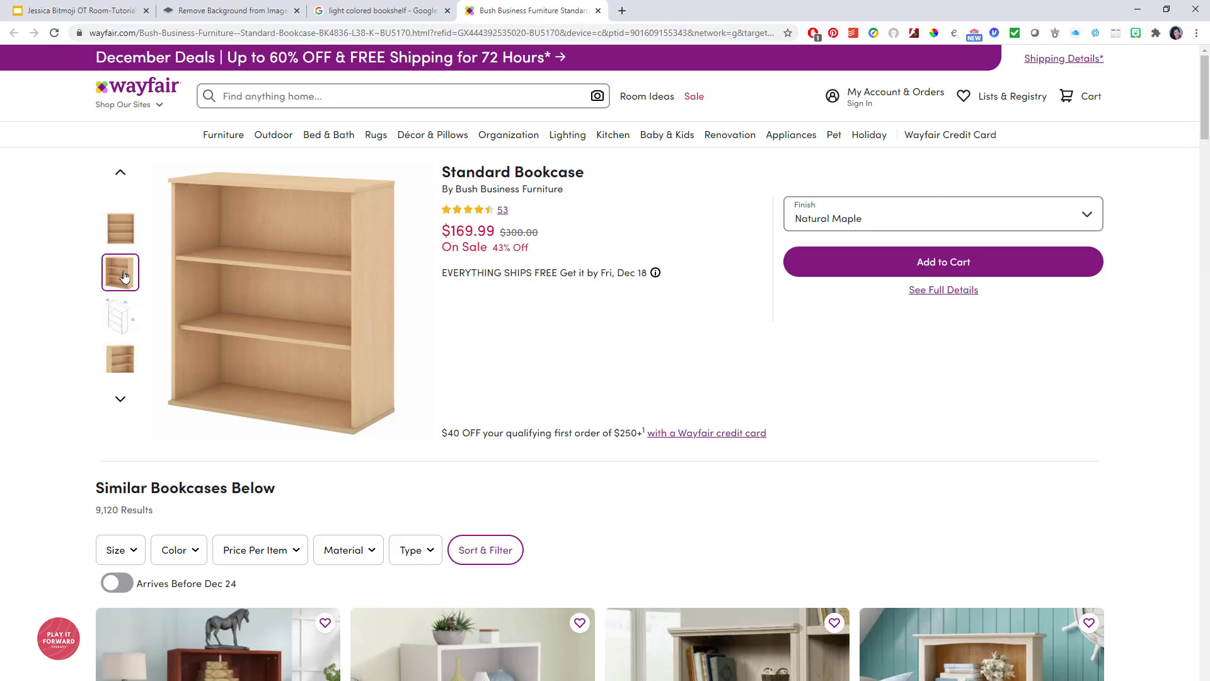
left_click(123, 234)
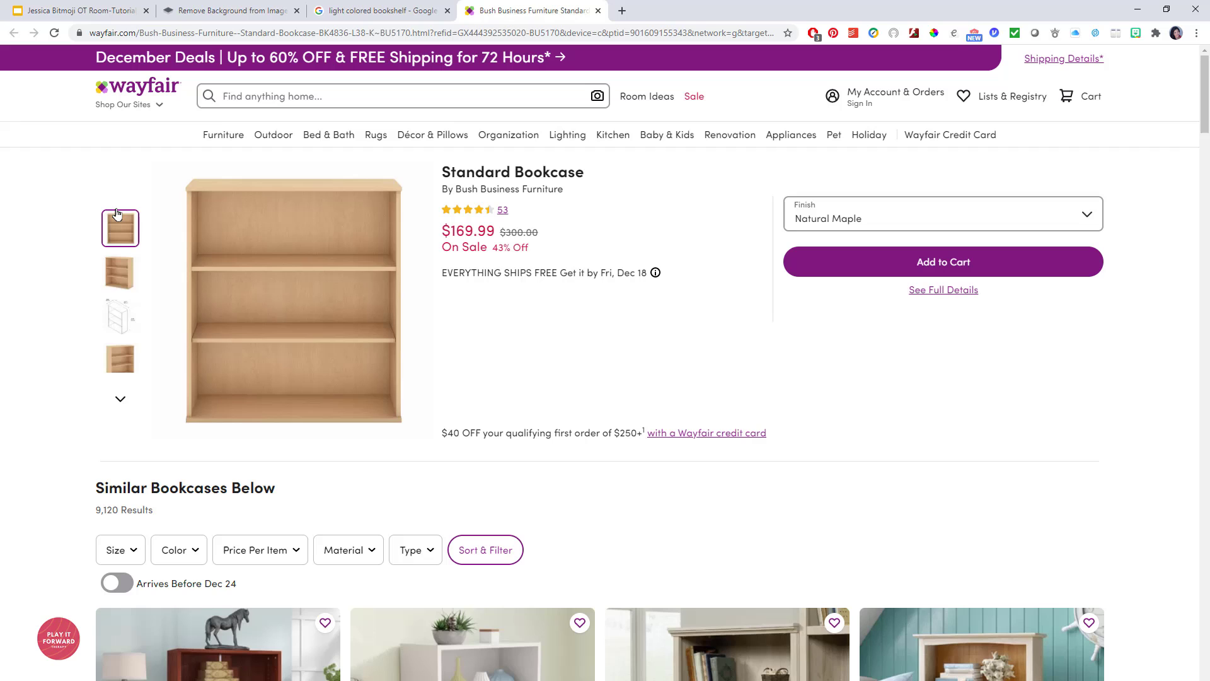
right_click(282, 270)
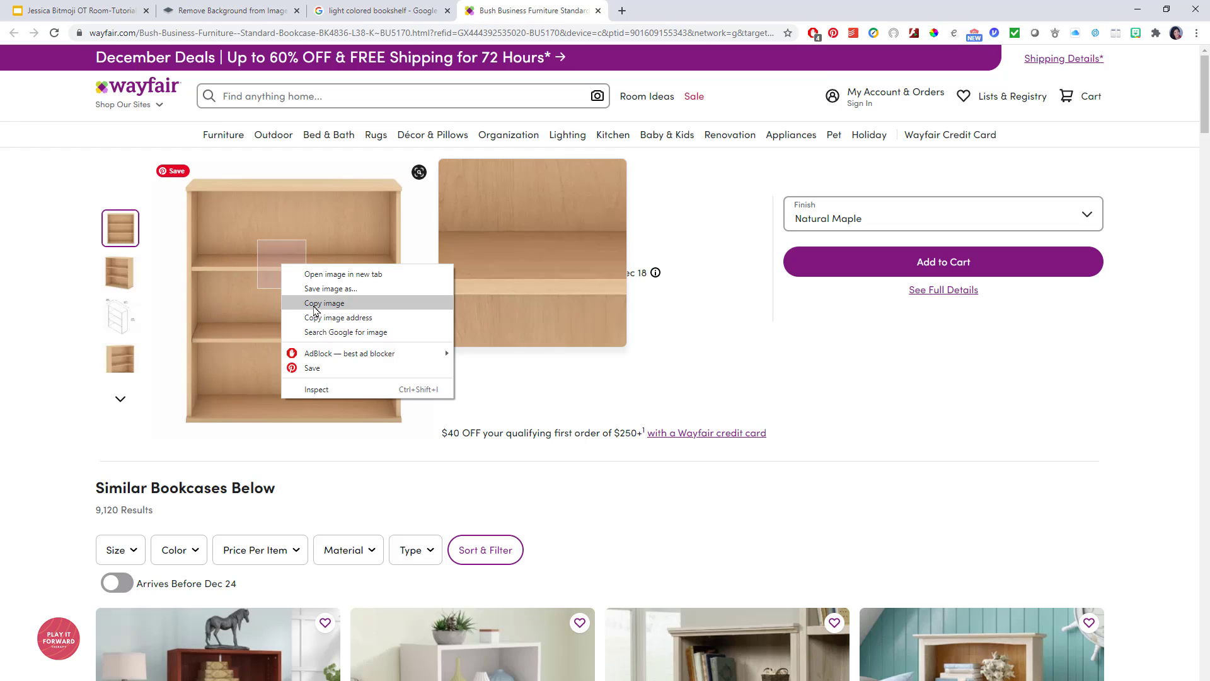
left_click(314, 305)
left_click(76, 10)
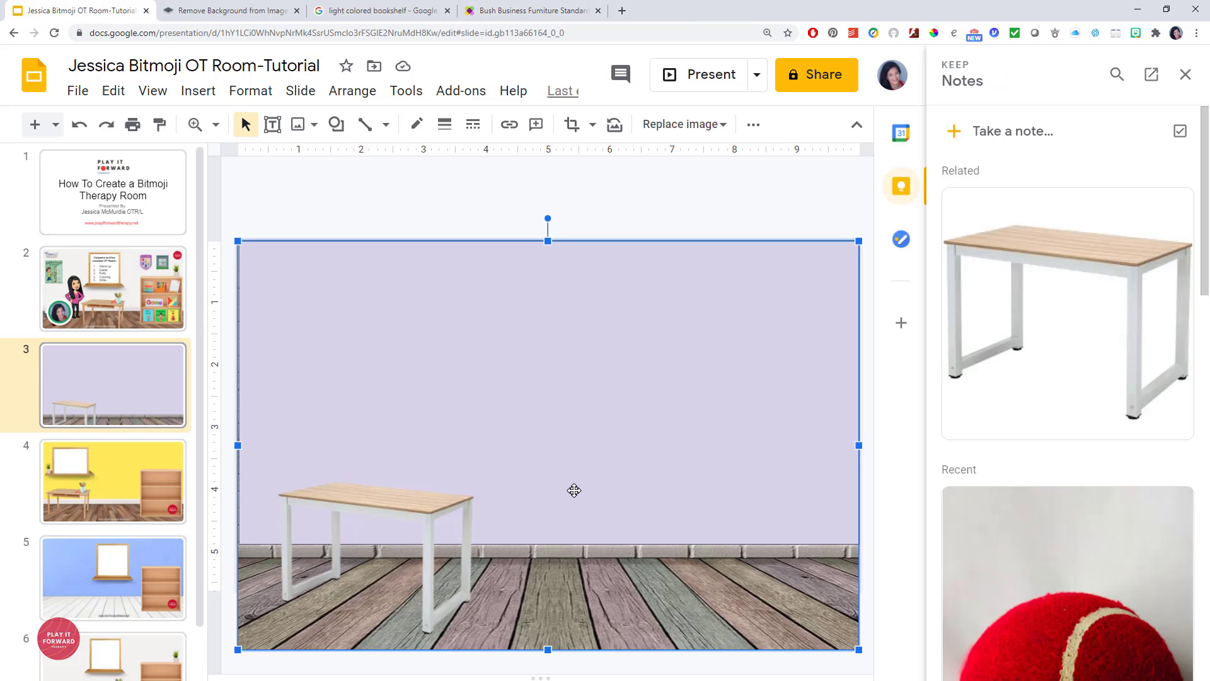
left_click(607, 496)
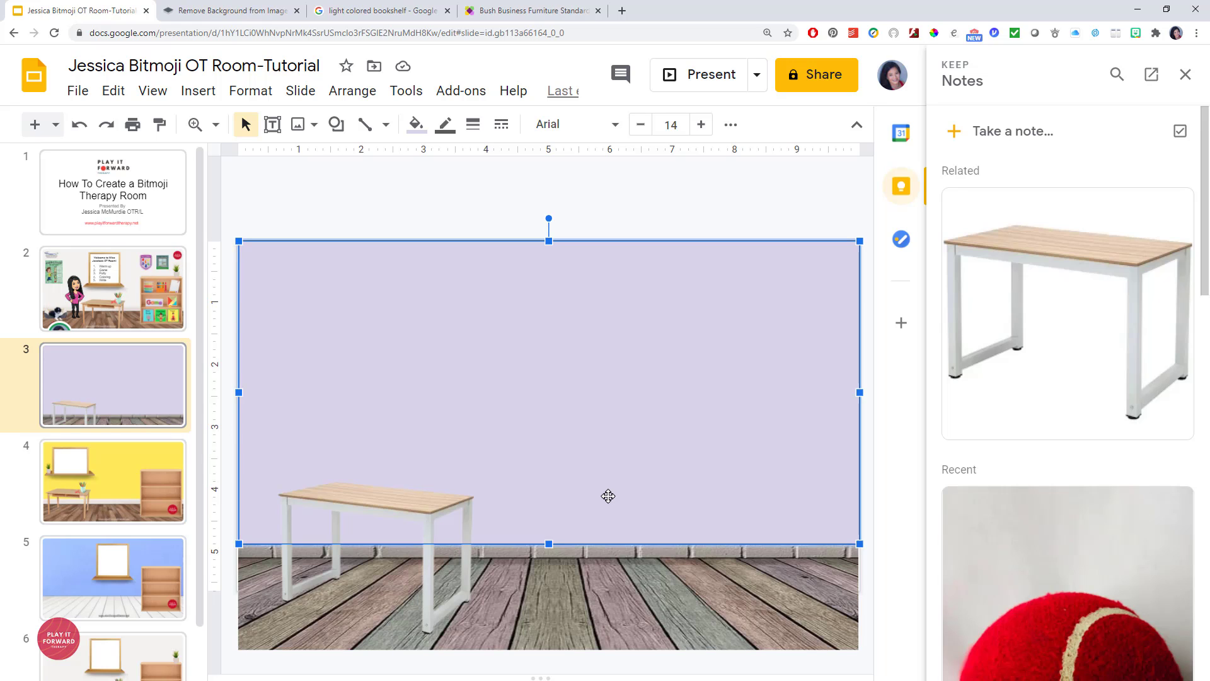
key("ctrl+v")
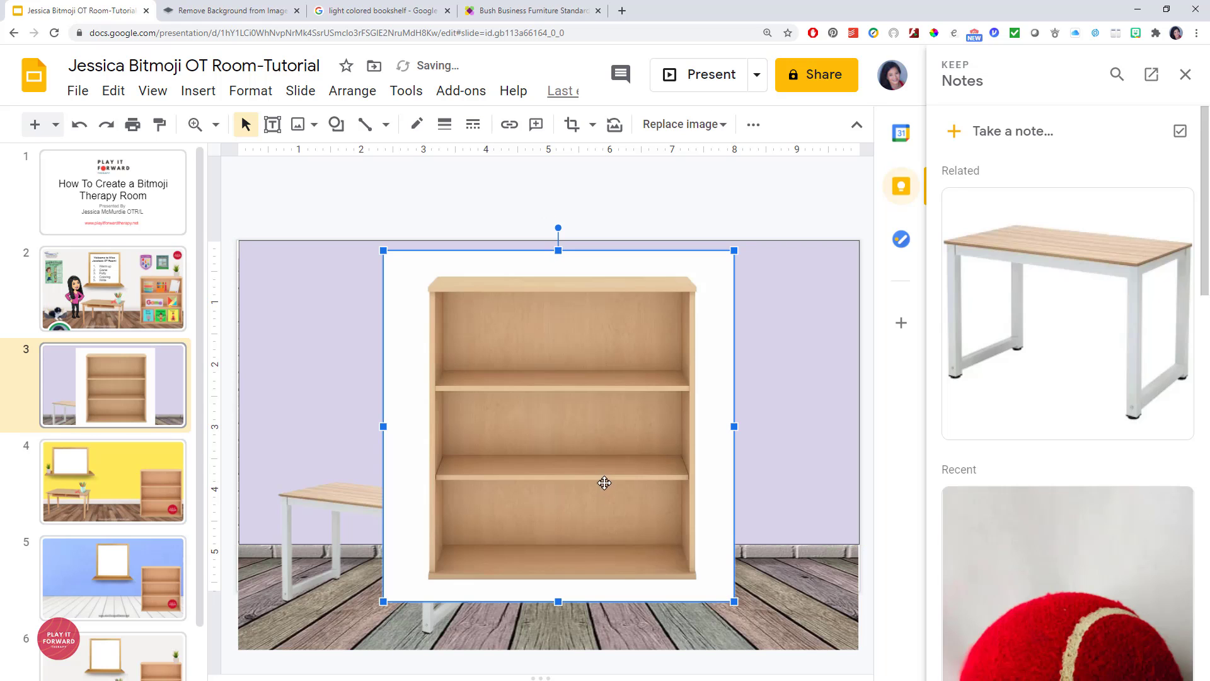
left_click_drag(605, 483, 672, 512)
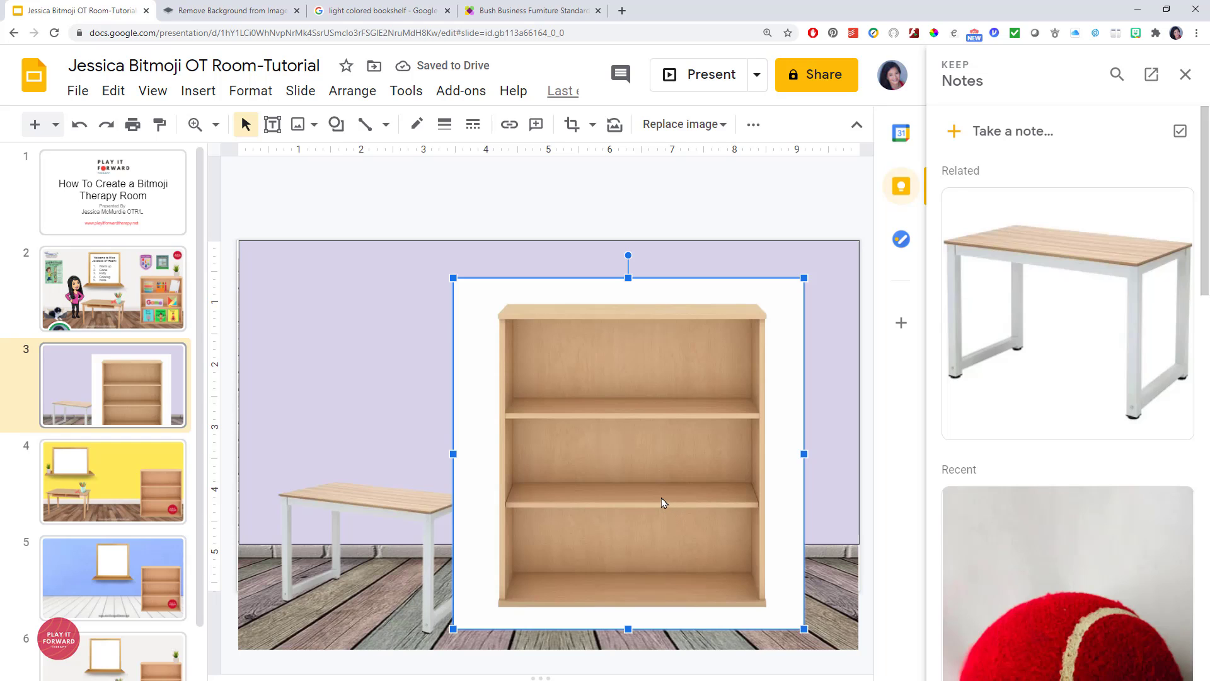
key("Delete")
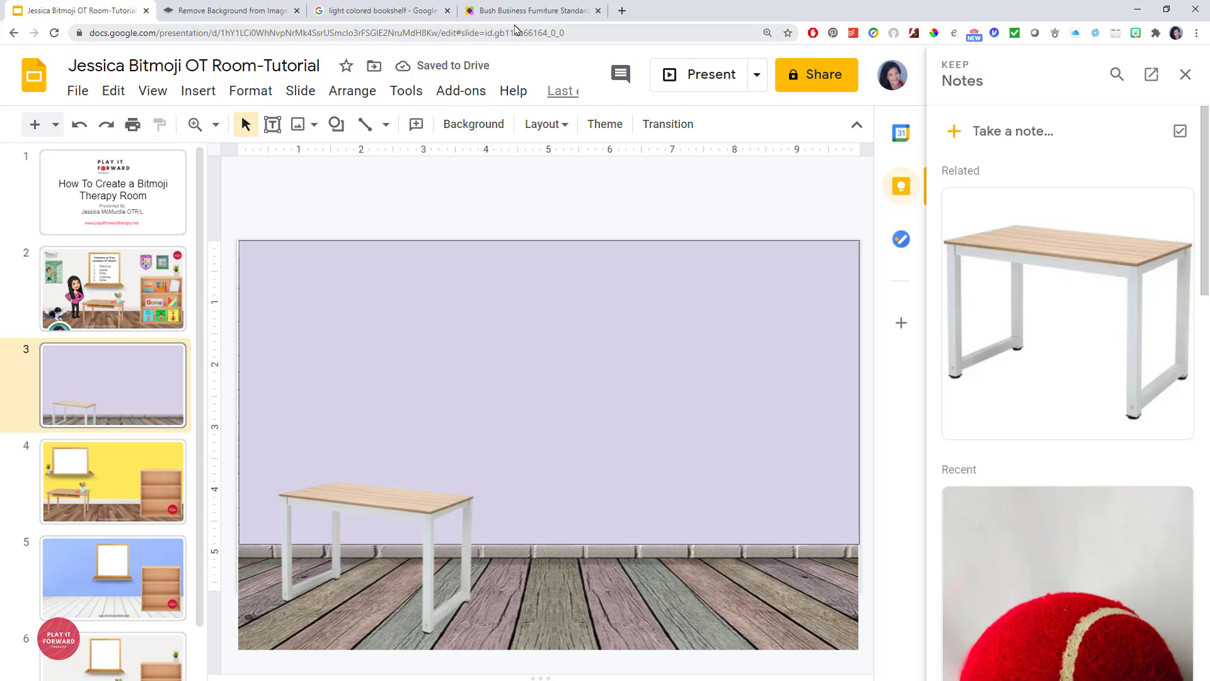
Step: Copy the bookcase photo from the Wayfair page after dismissing the e-mail signup popup
left_click(523, 10)
left_click(769, 334)
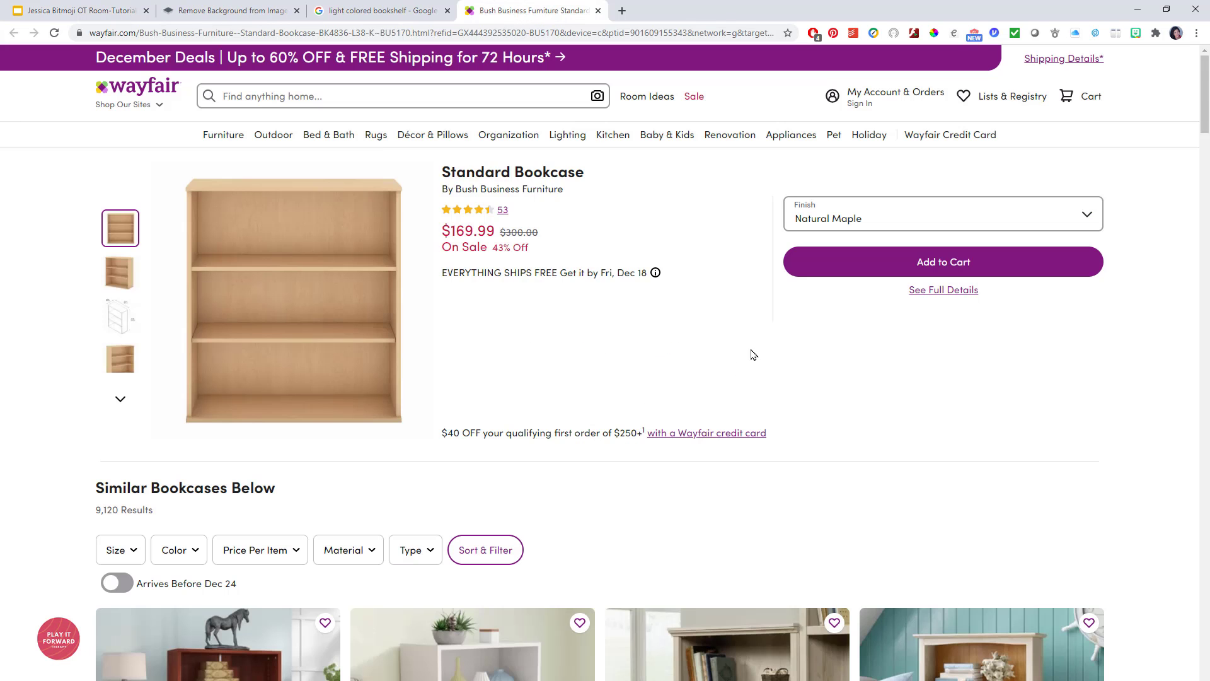
right_click(338, 268)
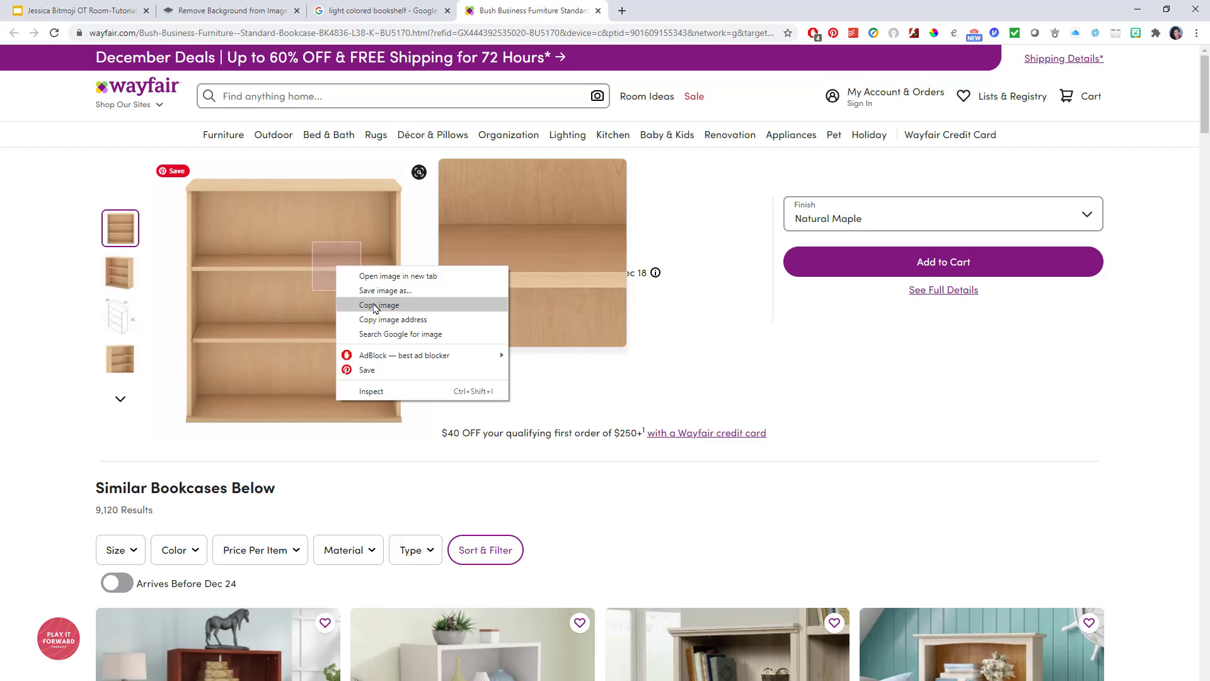
left_click(377, 305)
Step: Paste the bookcase into remove.bg and copy the background-free cut-out
left_click(234, 10)
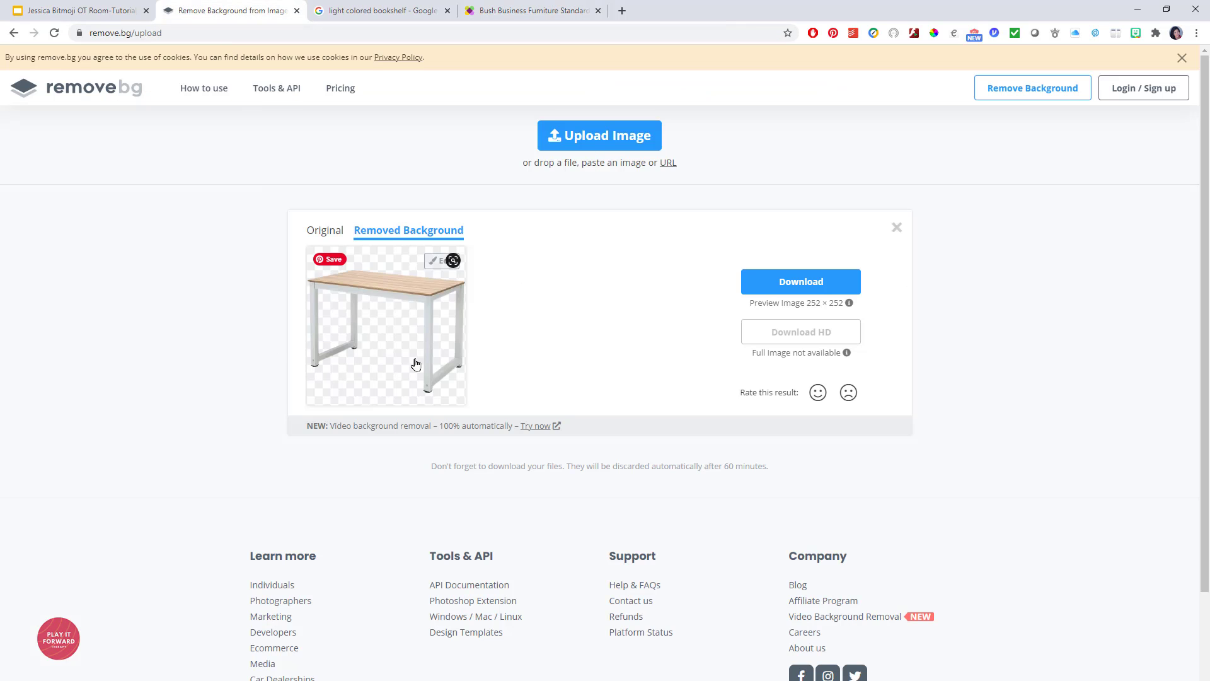
key("ctrl+v")
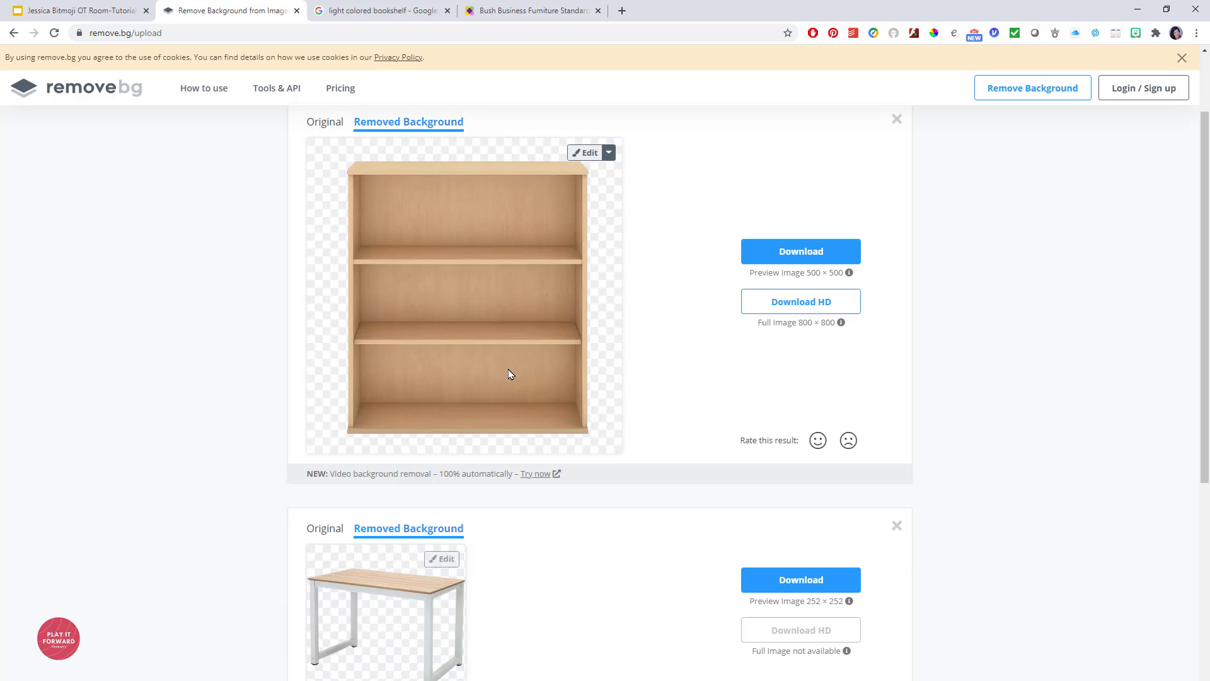
right_click(450, 268)
left_click(503, 415)
Step: Paste the cut-out bookcase onto the purple room slide, shrink it, and place it right of the desk
left_click(53, 14)
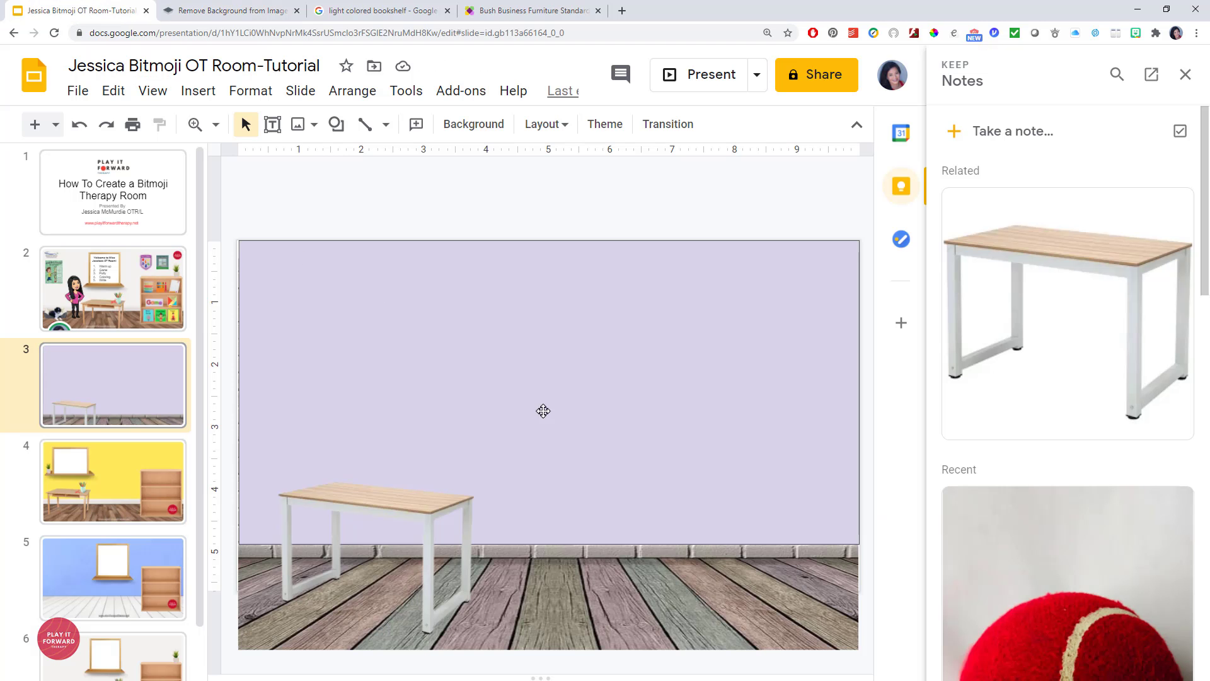
left_click(625, 421)
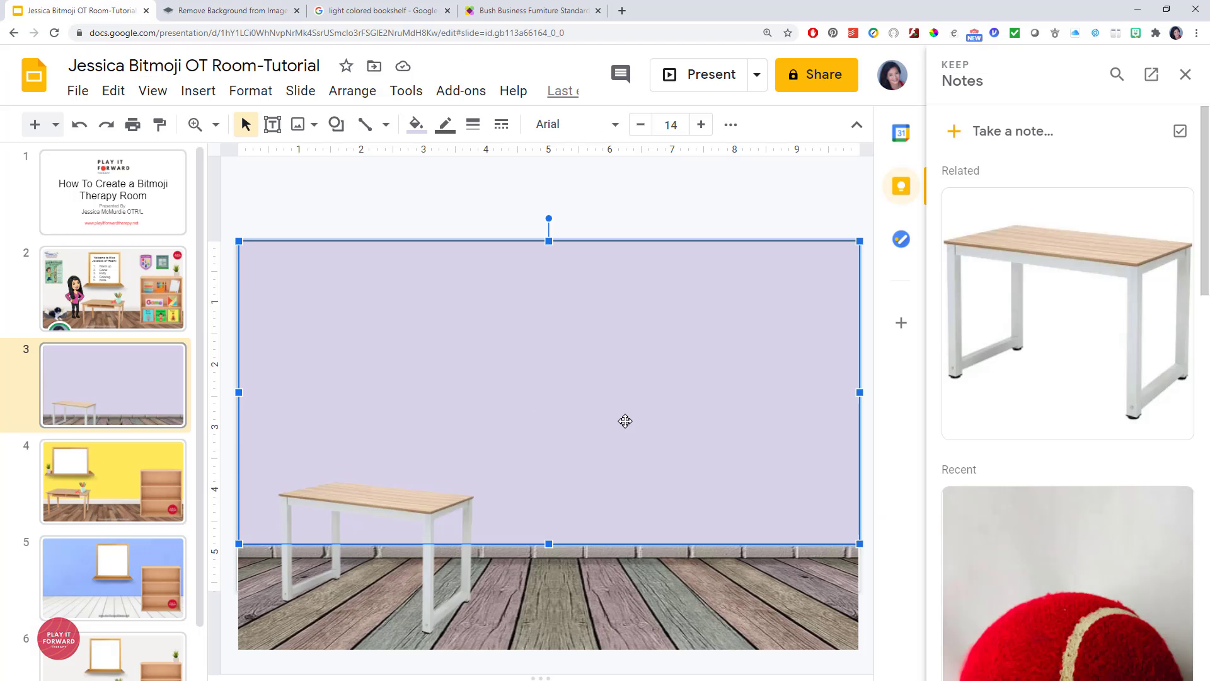
key("ctrl+v")
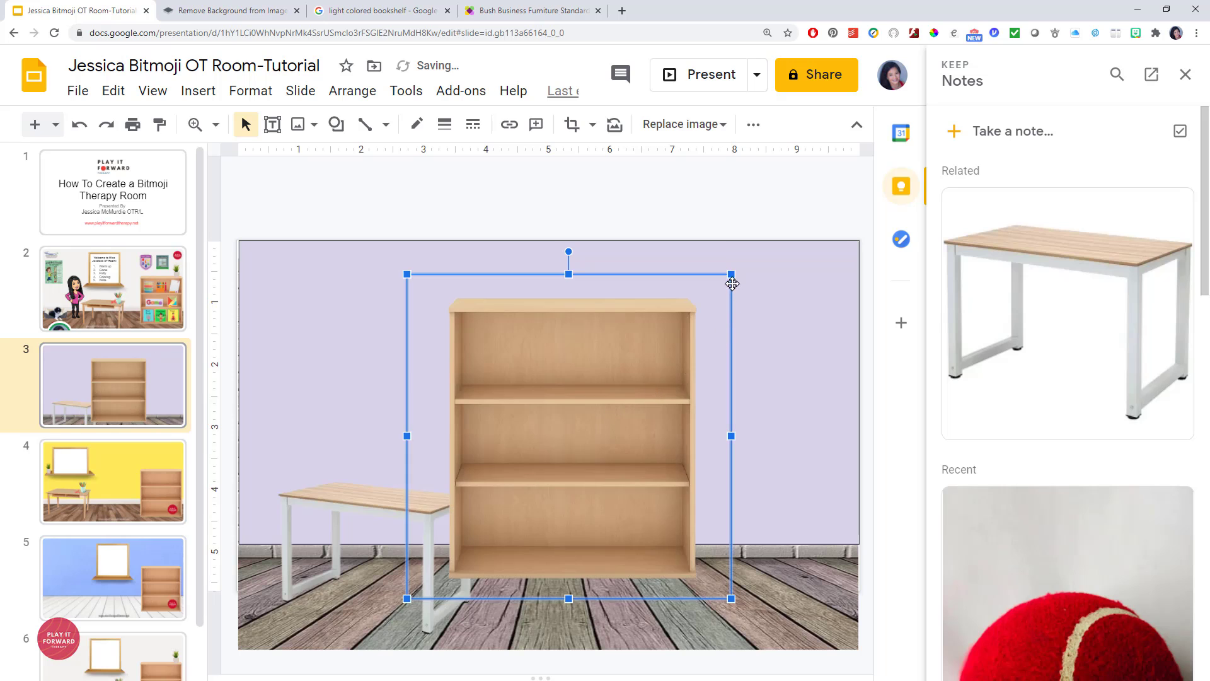
left_click_drag(731, 275, 643, 362)
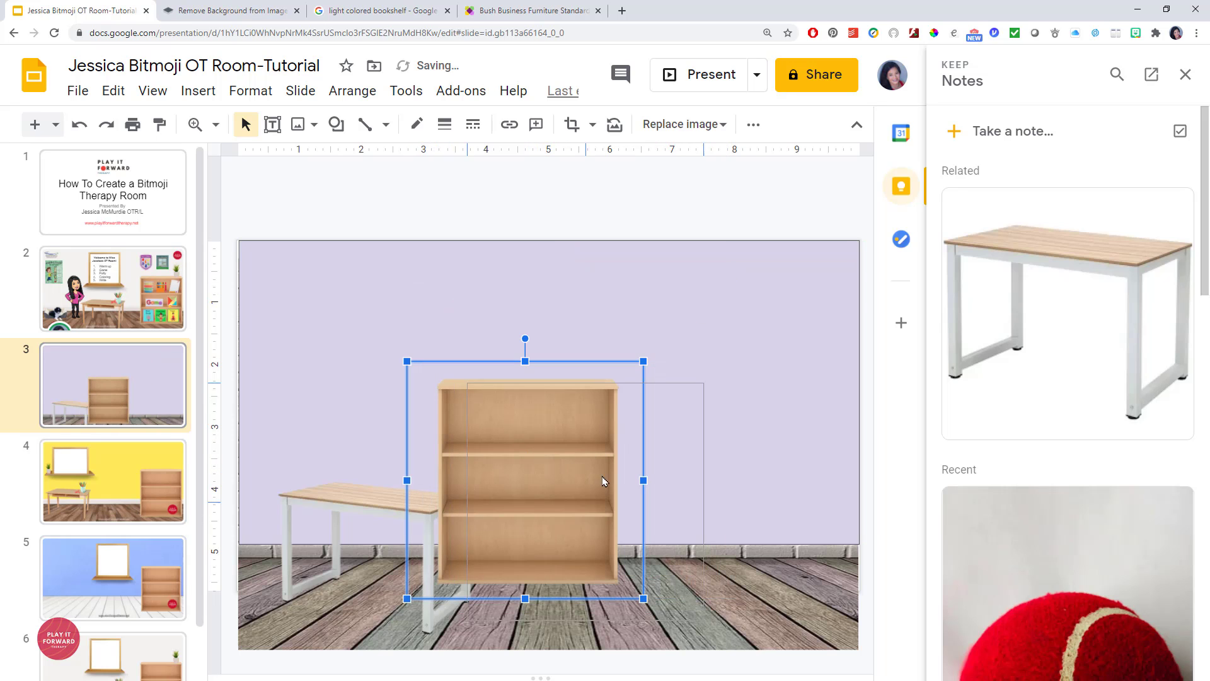
left_click_drag(523, 469, 717, 469)
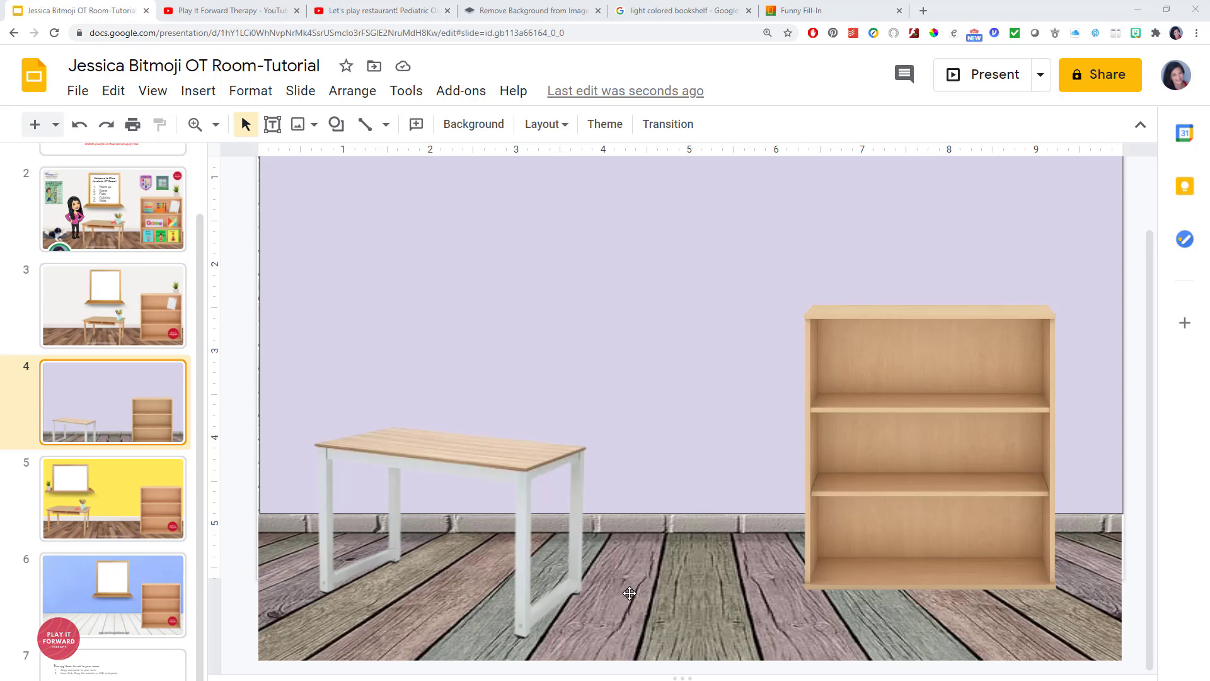
Step: Go to slide 3, the example room with whiteboard shelf, desk and bookcase
key("Up")
key("Up")
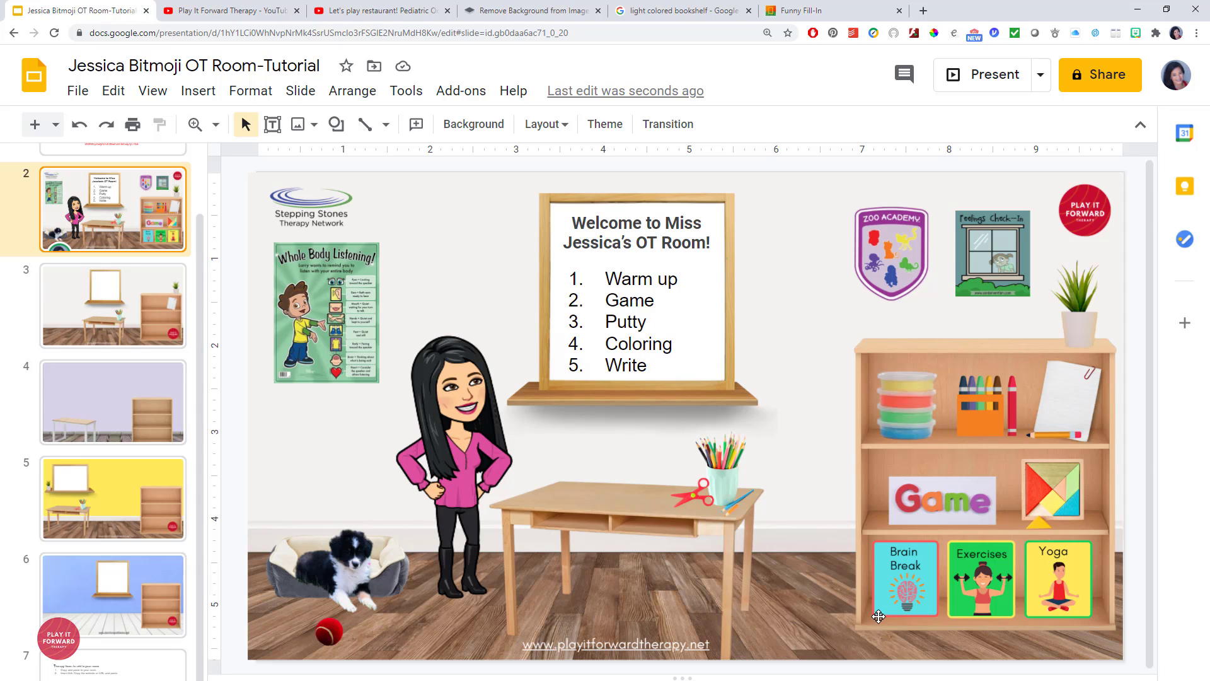
left_click(109, 309)
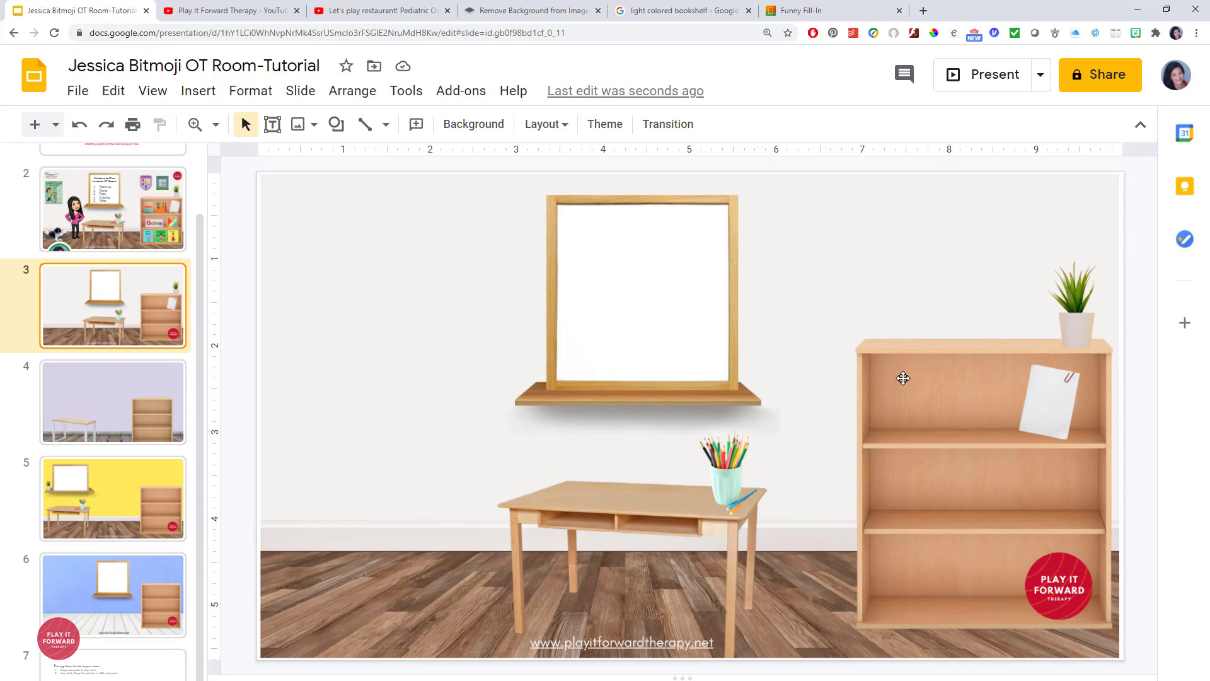
Step: Add the stacked putty containers image and shrink it onto the bookcase's top shelf
left_click(198, 92)
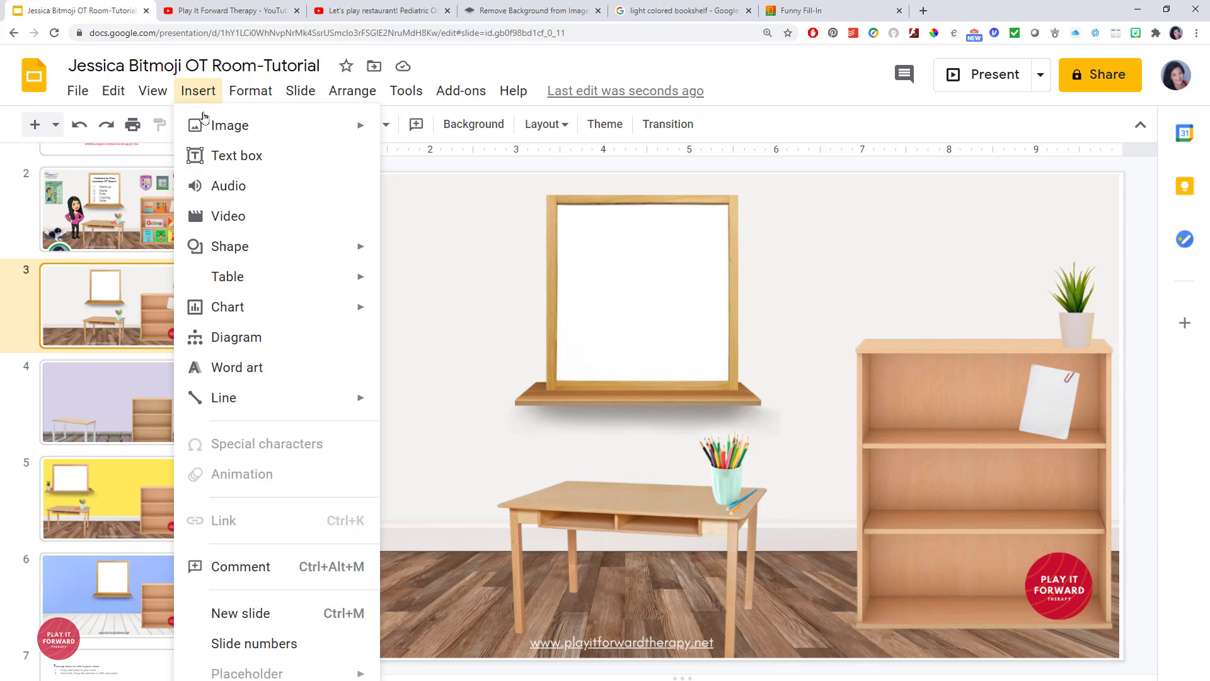
mouse_move(231, 126)
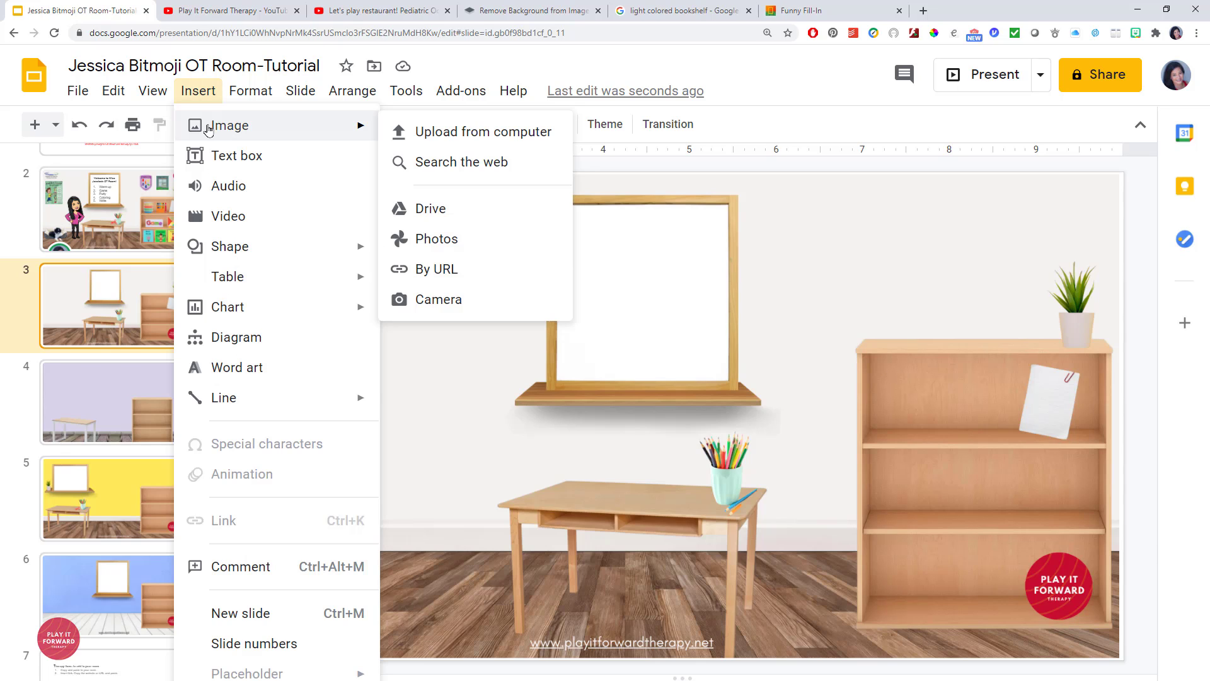
left_click(472, 133)
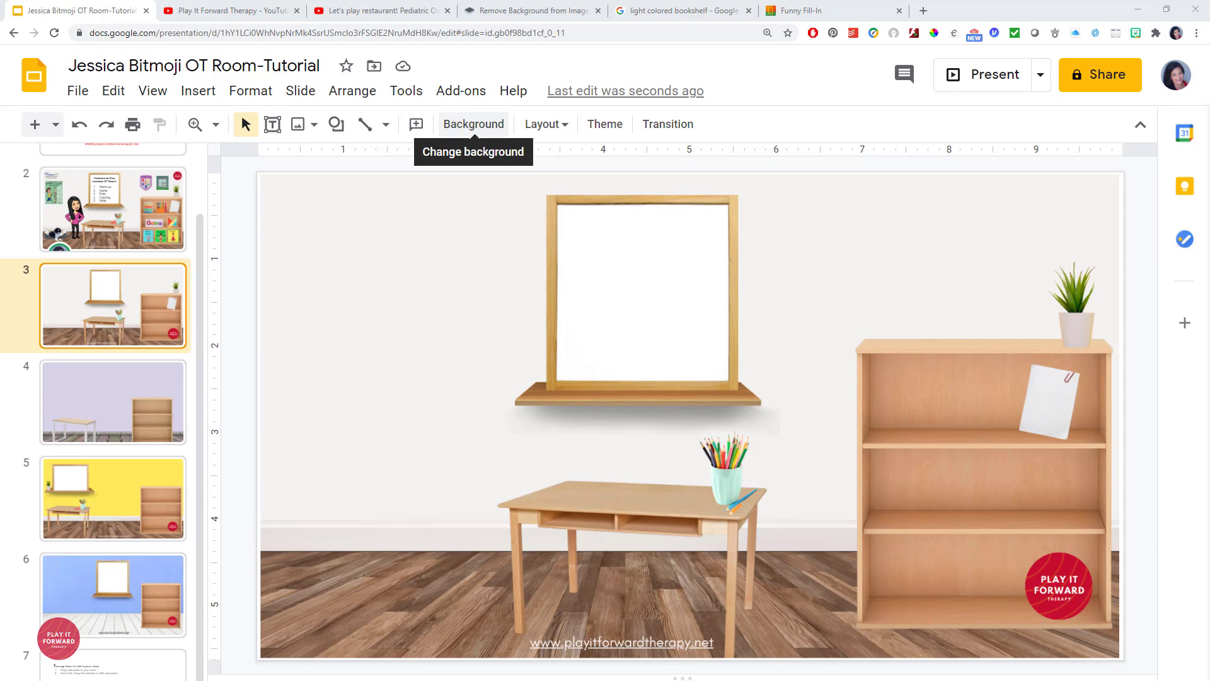
key("ctrl+v")
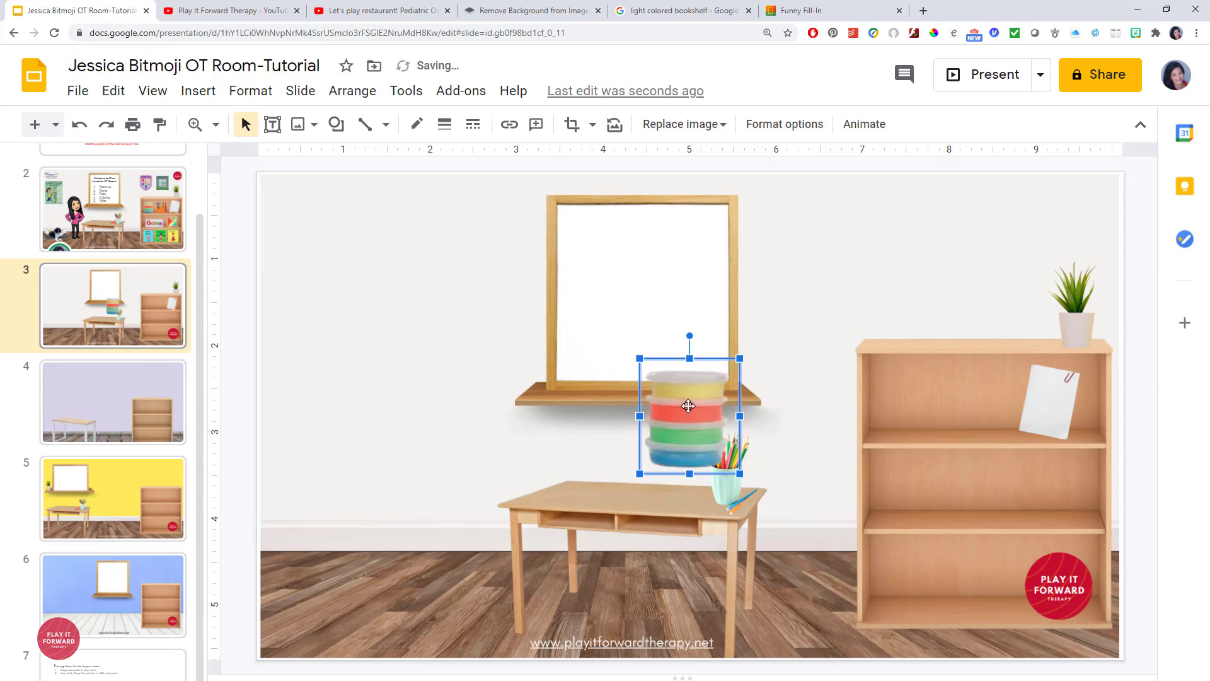
left_click_drag(688, 406, 926, 365)
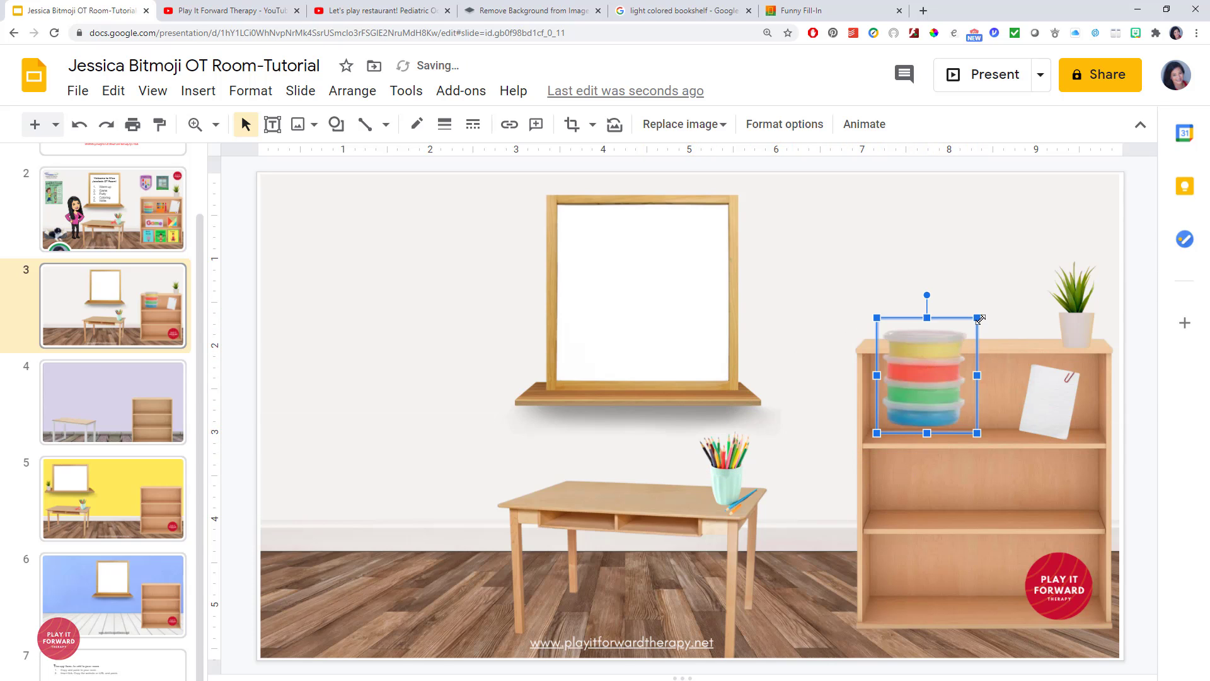
left_click_drag(978, 318, 911, 394)
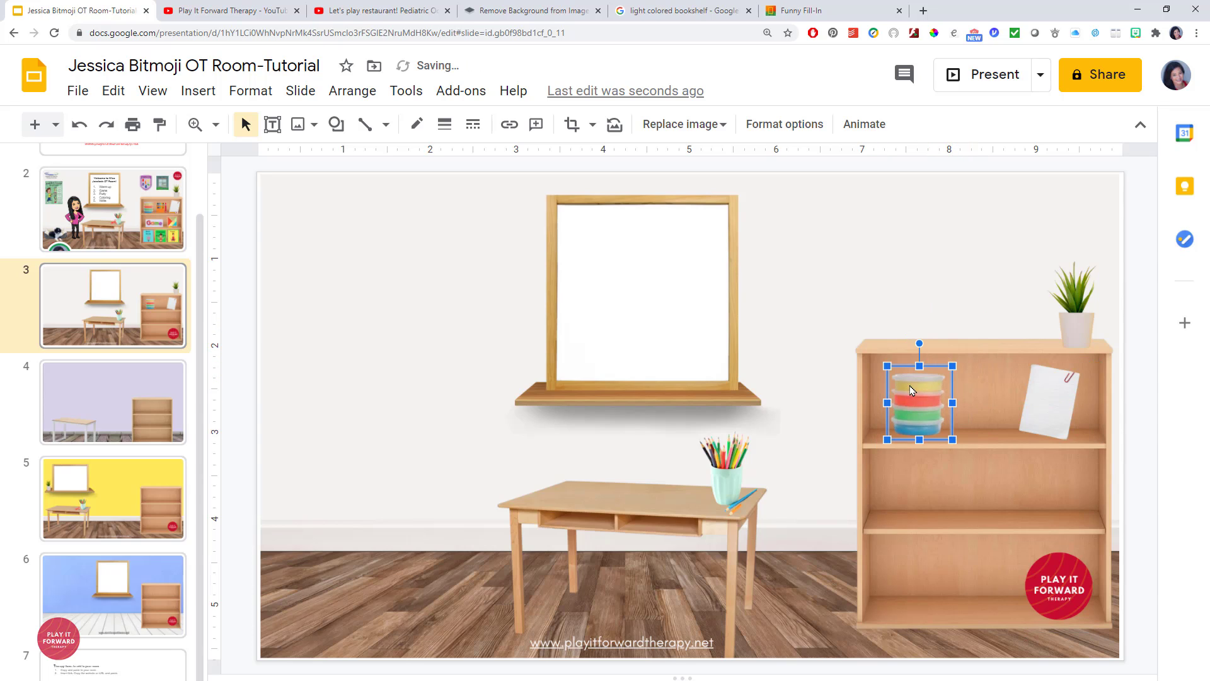
left_click(848, 254)
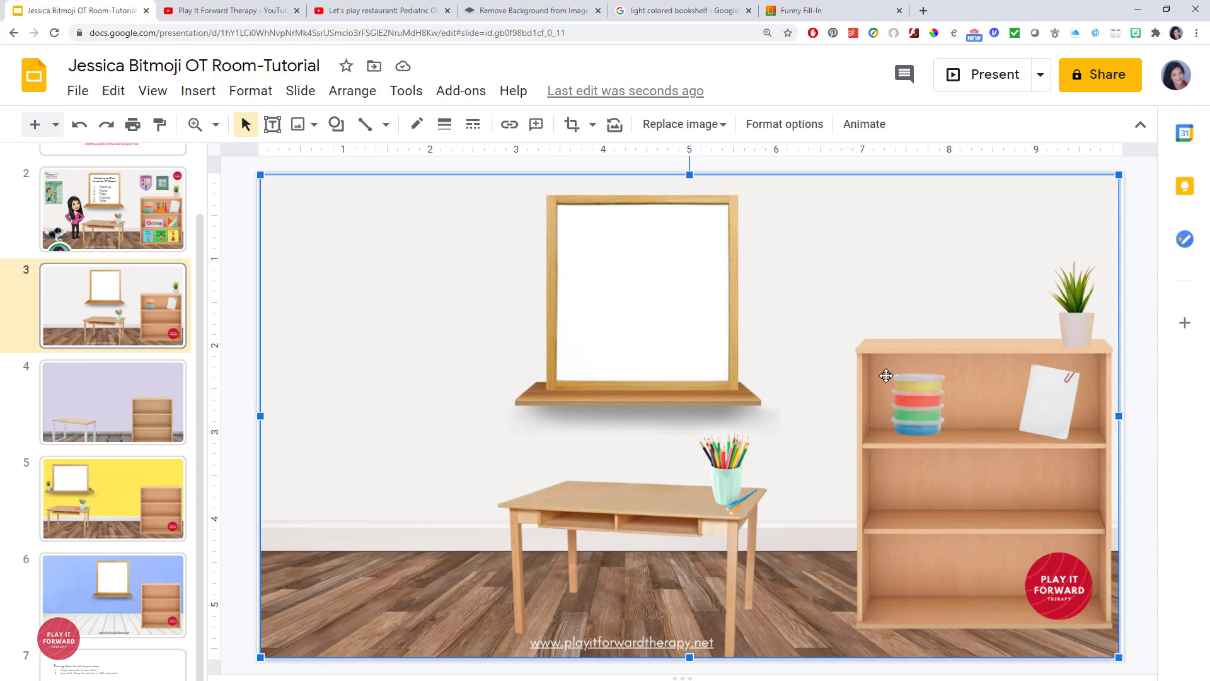
Step: Copy the short share link of the Play It Forward Therapy 'Let's play restaurant!' putty video
left_click(225, 13)
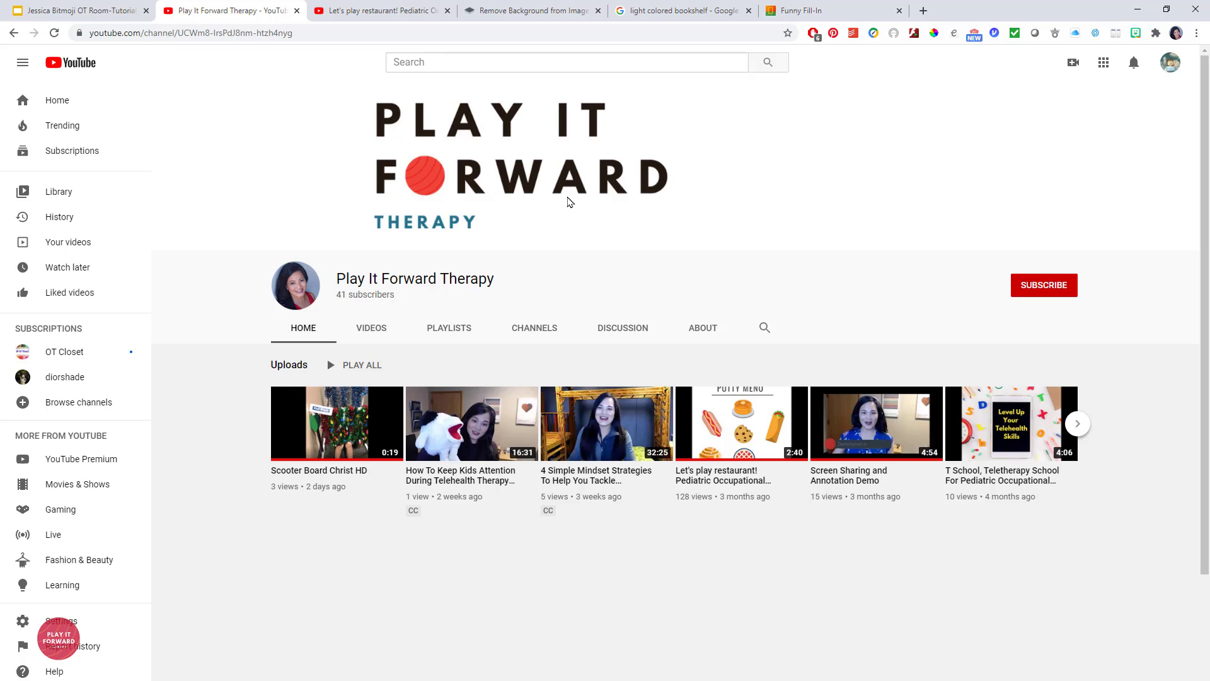
left_click(369, 329)
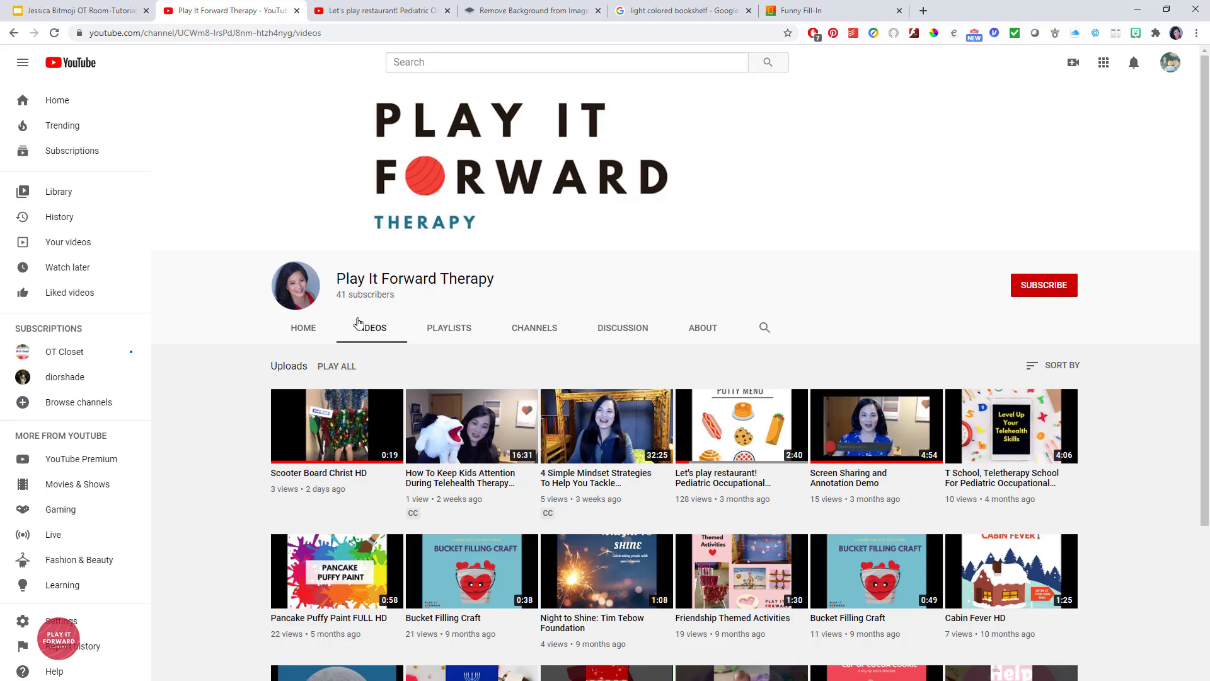
mouse_move(734, 432)
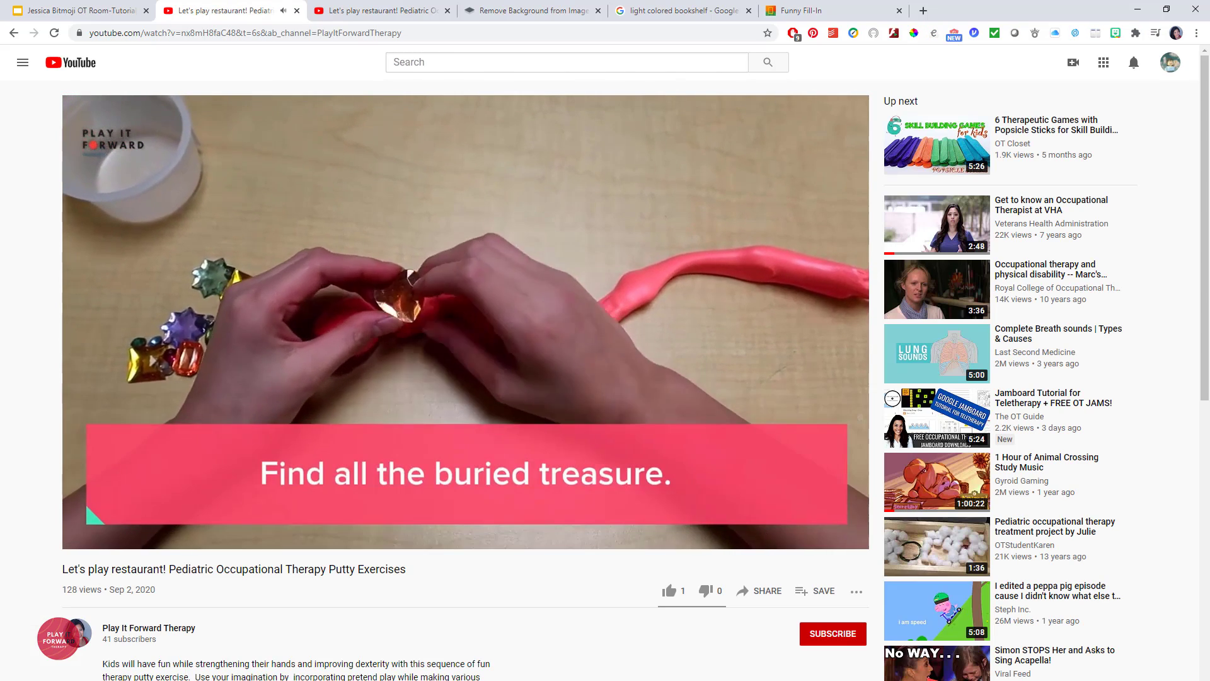
left_click(764, 593)
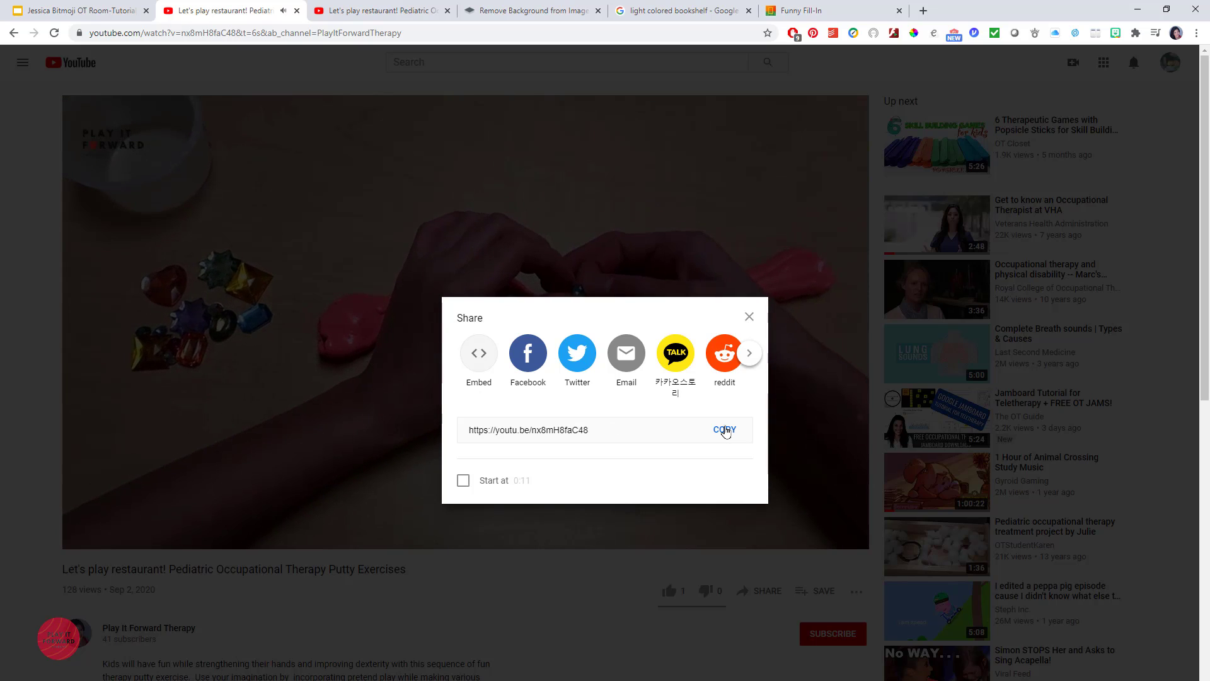
left_click(724, 430)
key("ctrl+c")
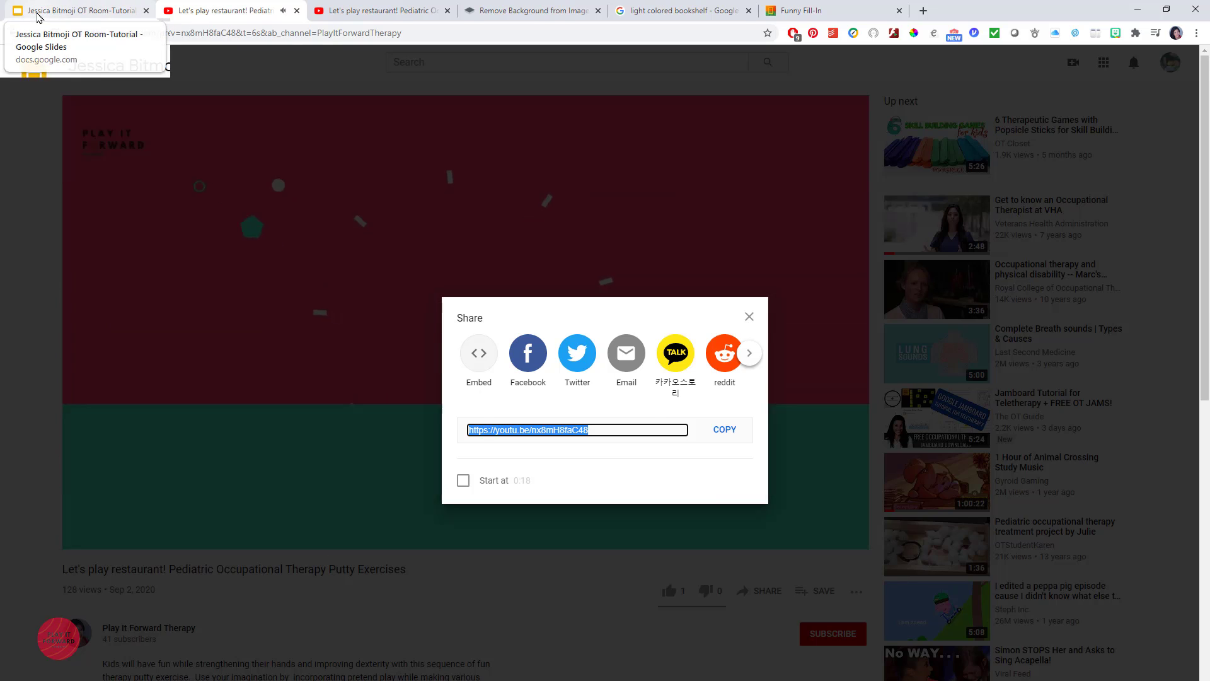
left_click(37, 16)
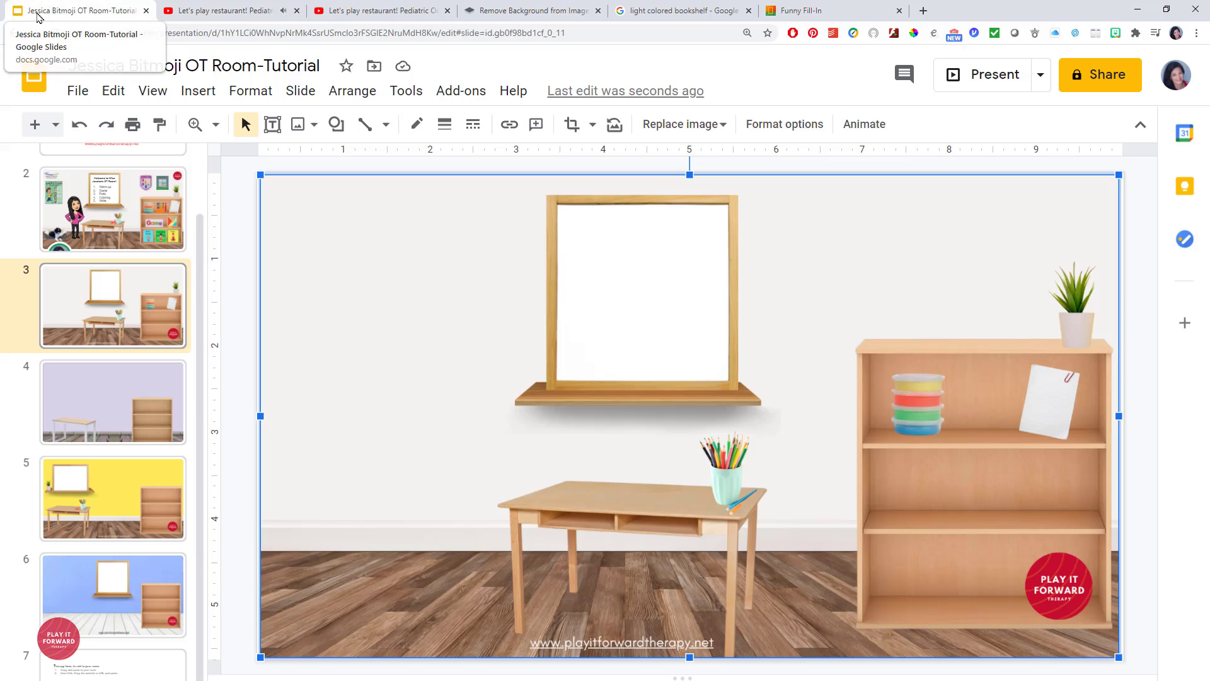
Step: Link the stacked putty tubs image to the copied YouTube putty video URL
left_click(909, 396)
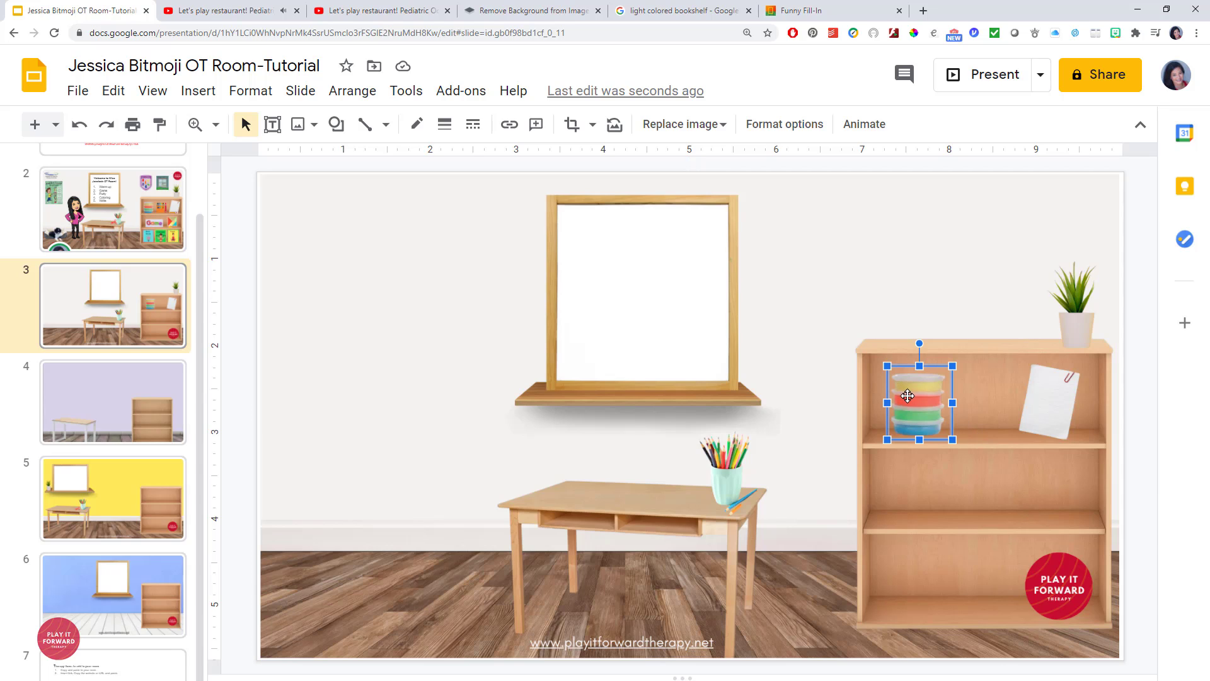
left_click(508, 126)
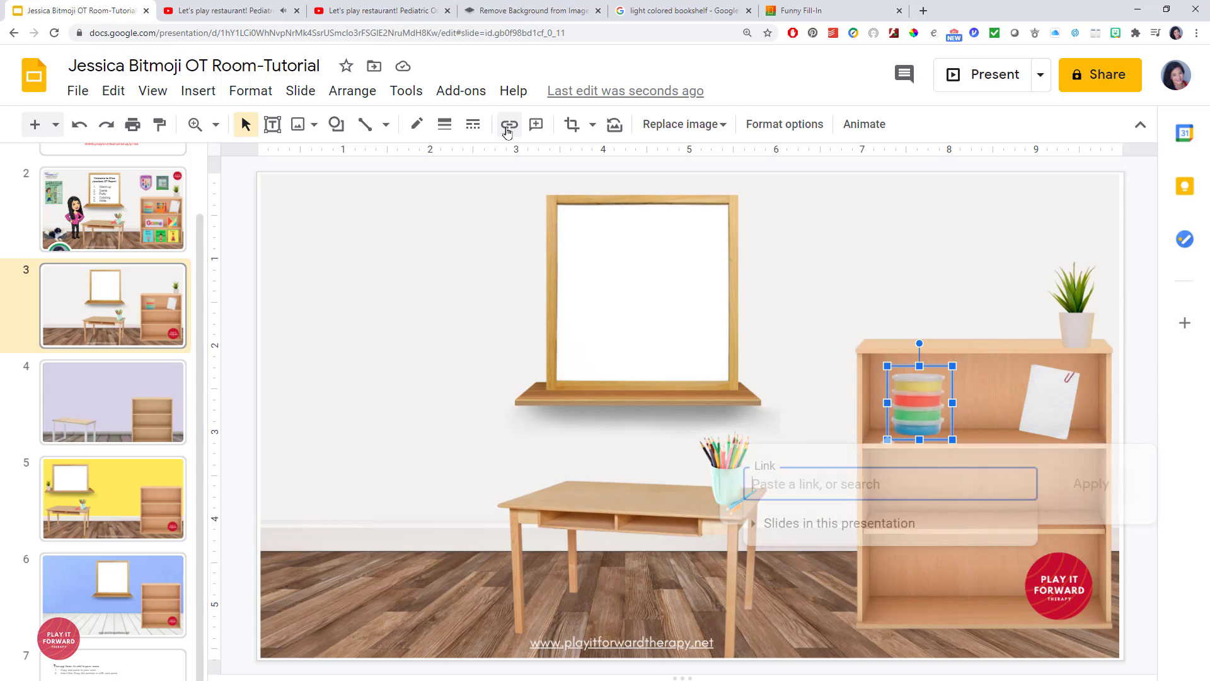
right_click(794, 486)
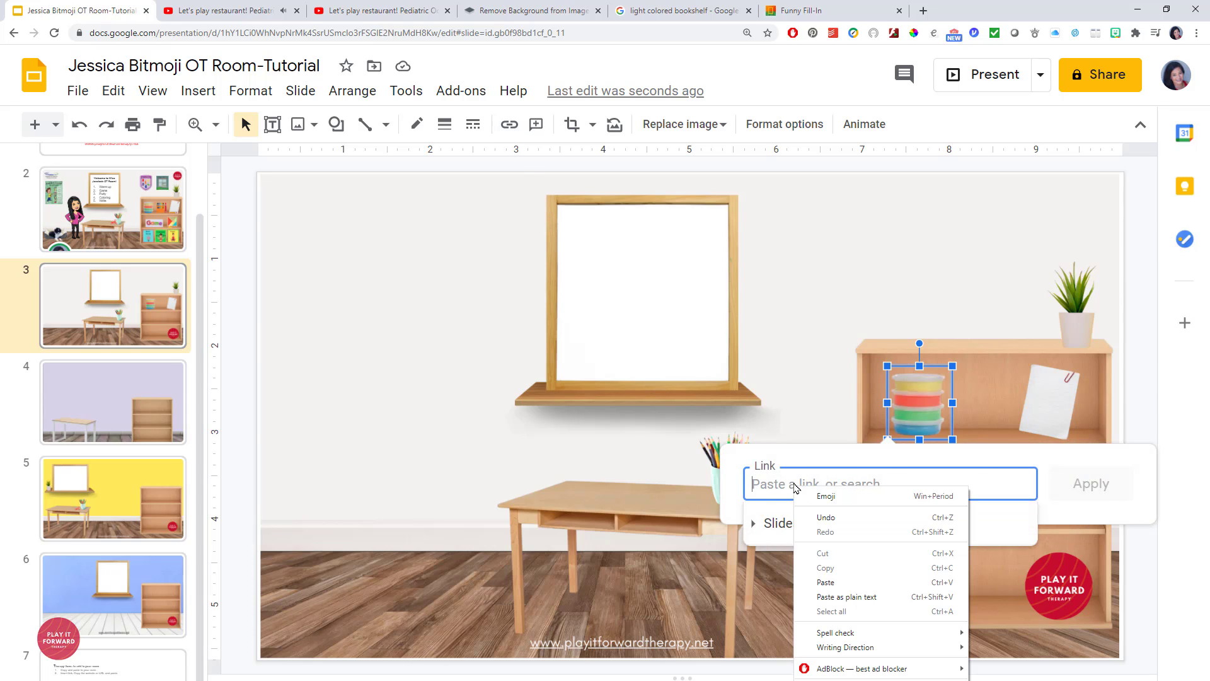
left_click(830, 583)
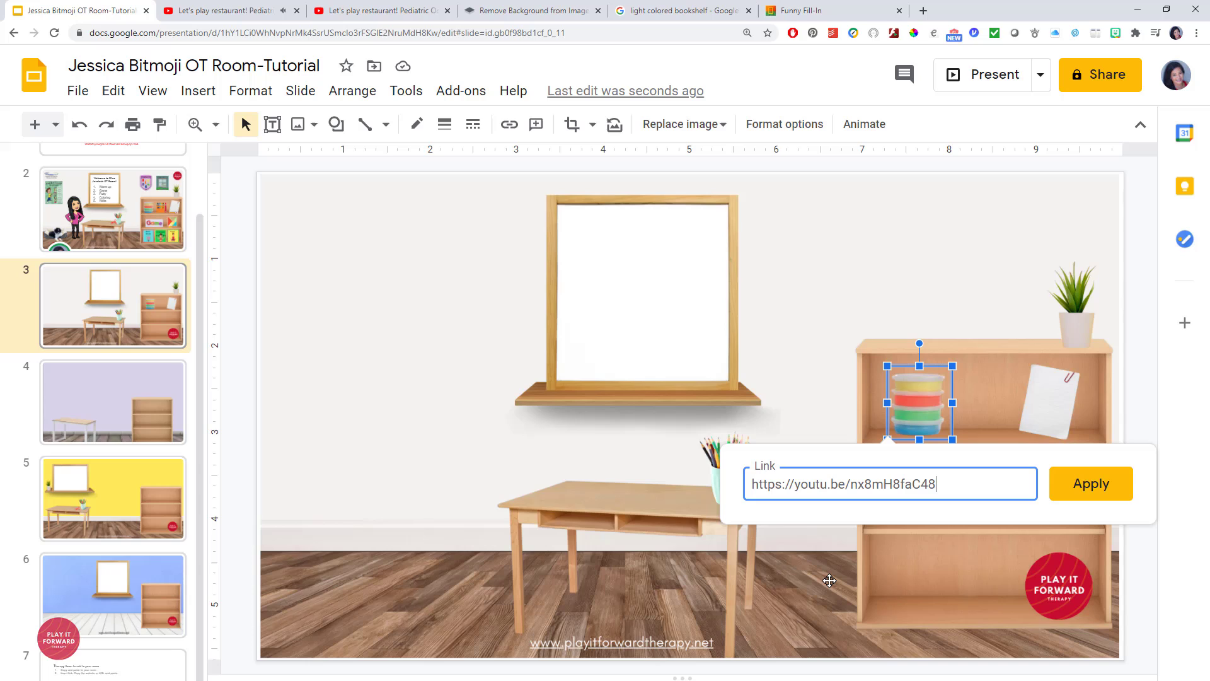
left_click(1105, 492)
left_click(930, 254)
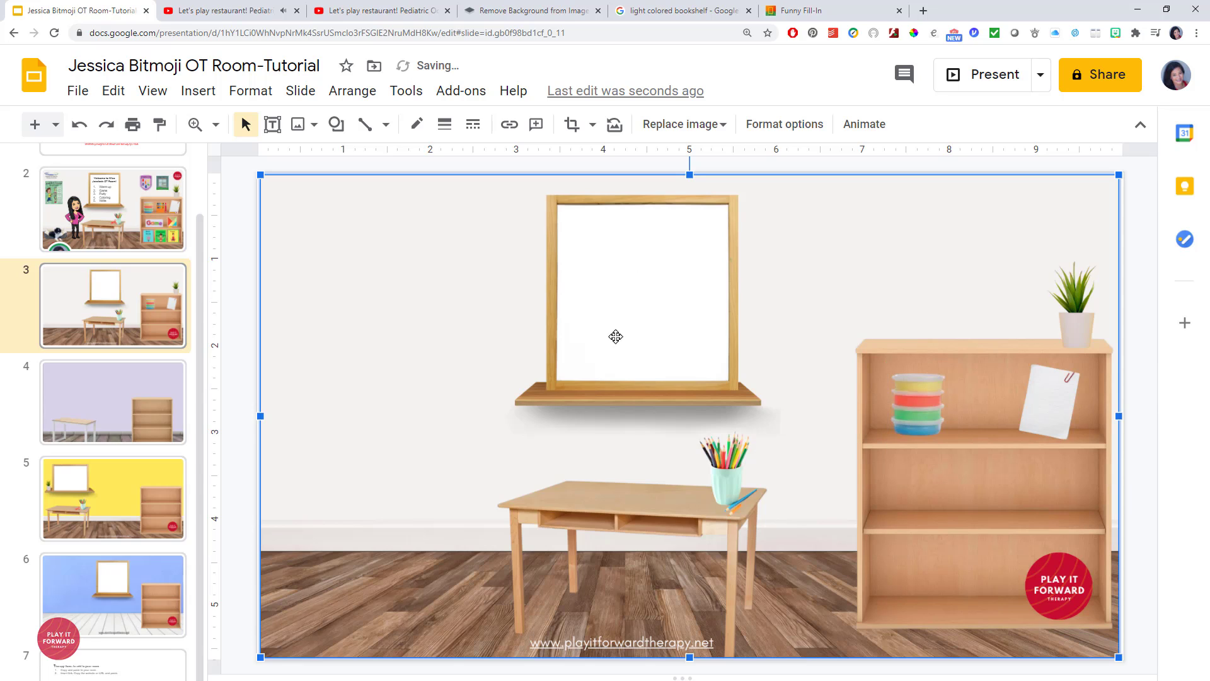
Step: Follow the putty tubs' link to YouTube and skip ahead in the video to confirm it plays
left_click(914, 403)
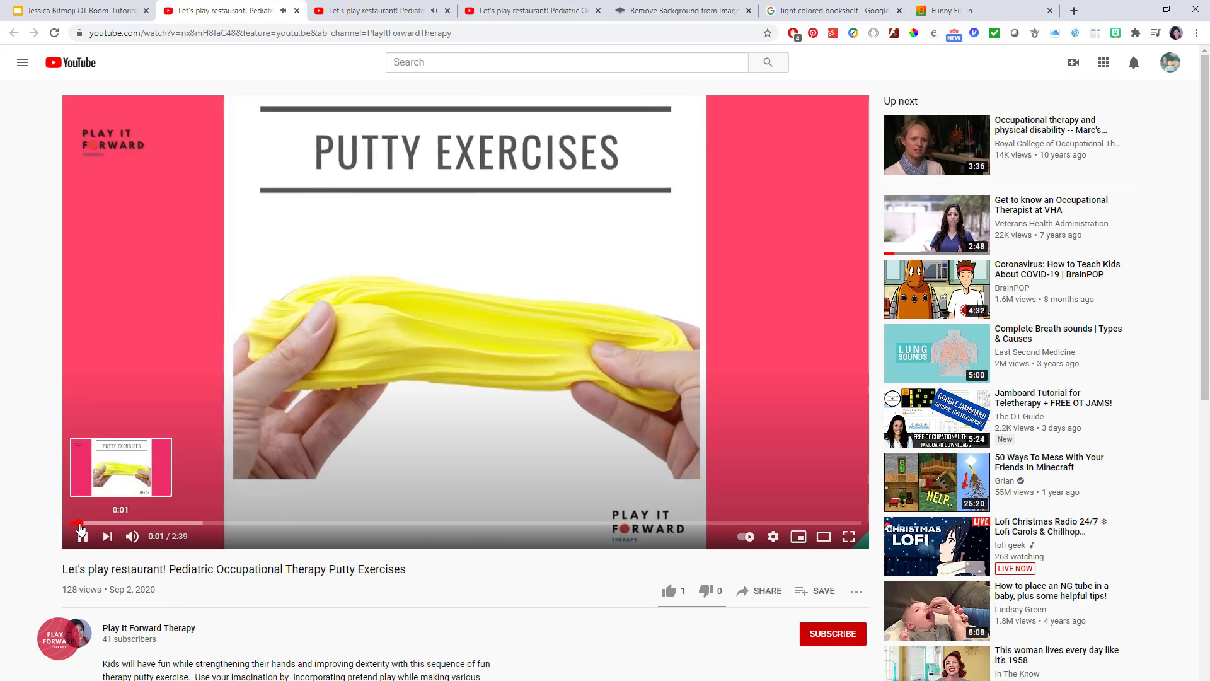
left_click_drag(80, 528, 358, 554)
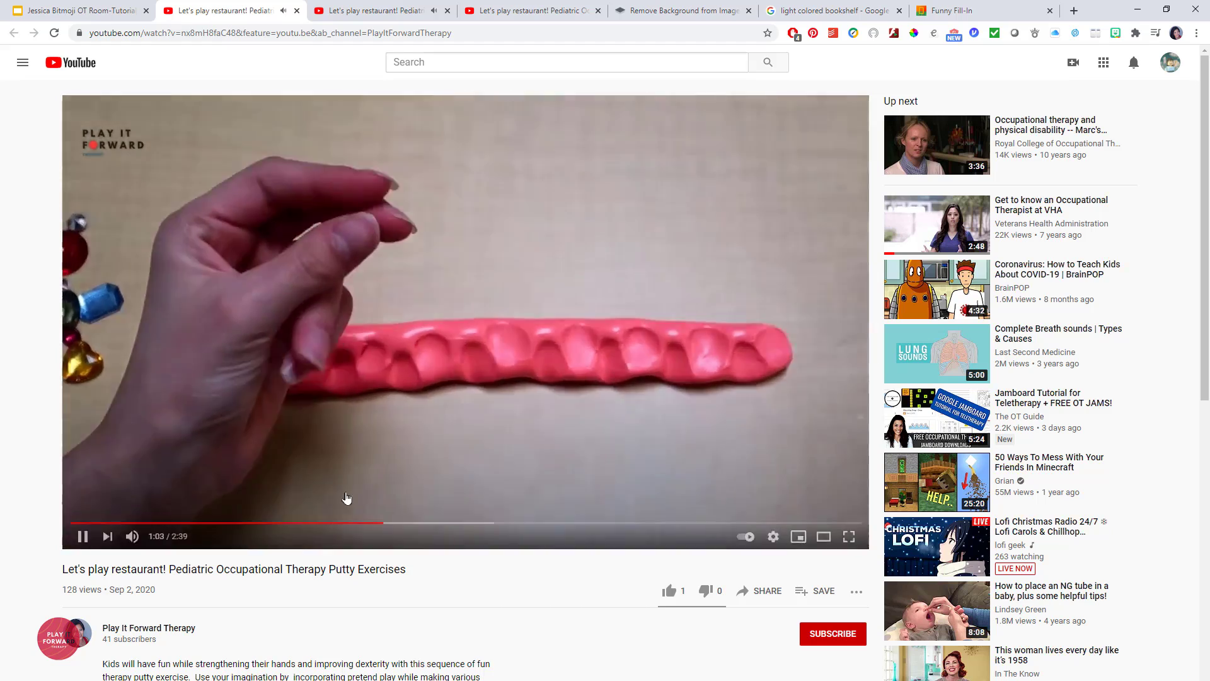
Step: Close the three extra 'Let's play restaurant!' tabs and select the paper note on the bookshelf
left_click(41, 13)
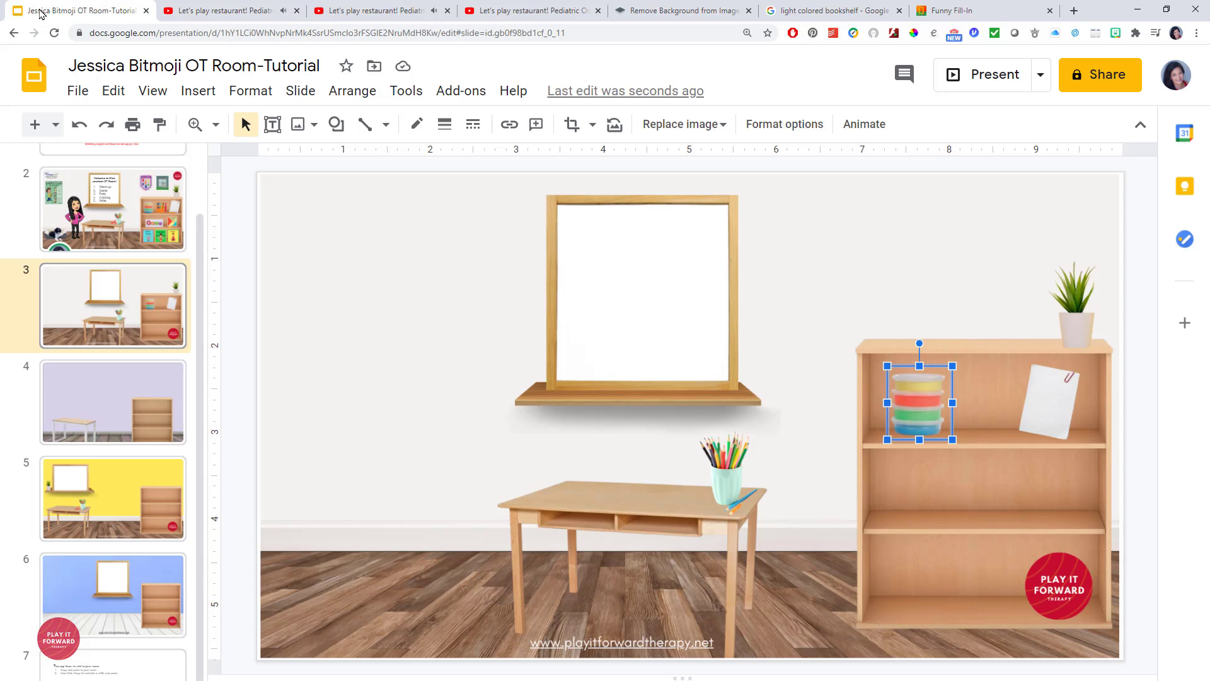
left_click(297, 10)
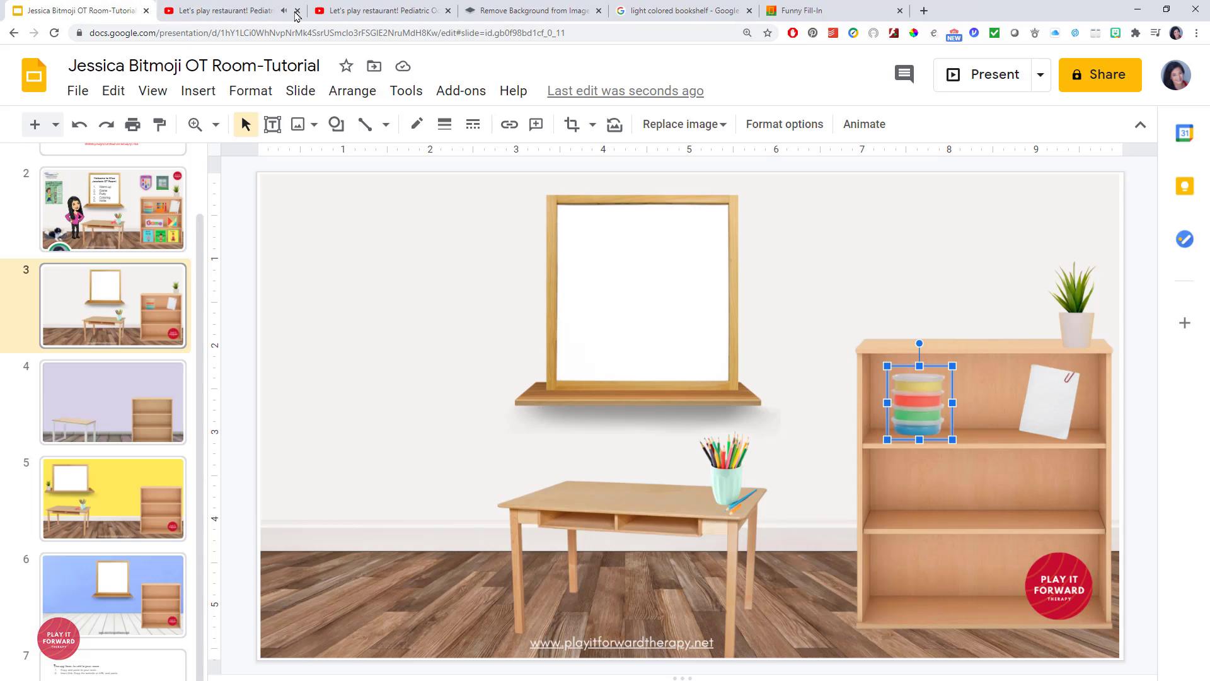
left_click(297, 11)
left_click(297, 10)
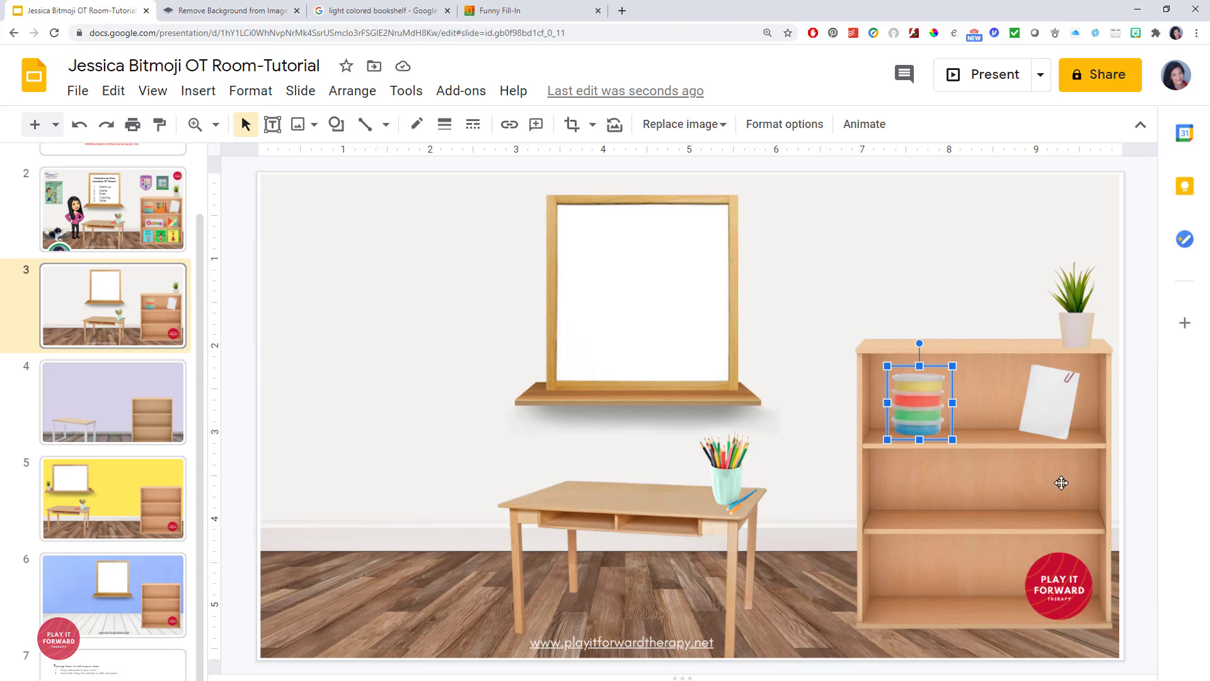
left_click(1055, 394)
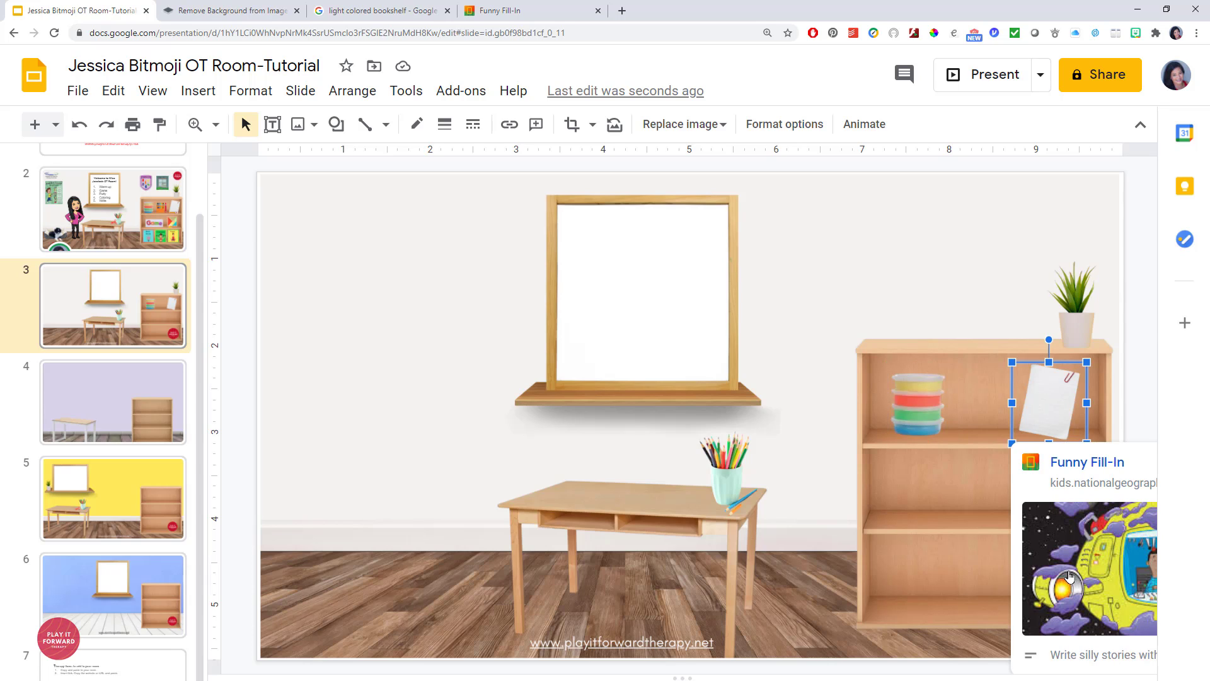
Step: Copy the National Geographic Kids Funny Fill-In page address from the address bar
left_click(535, 17)
scroll(546, 380, "up", 4)
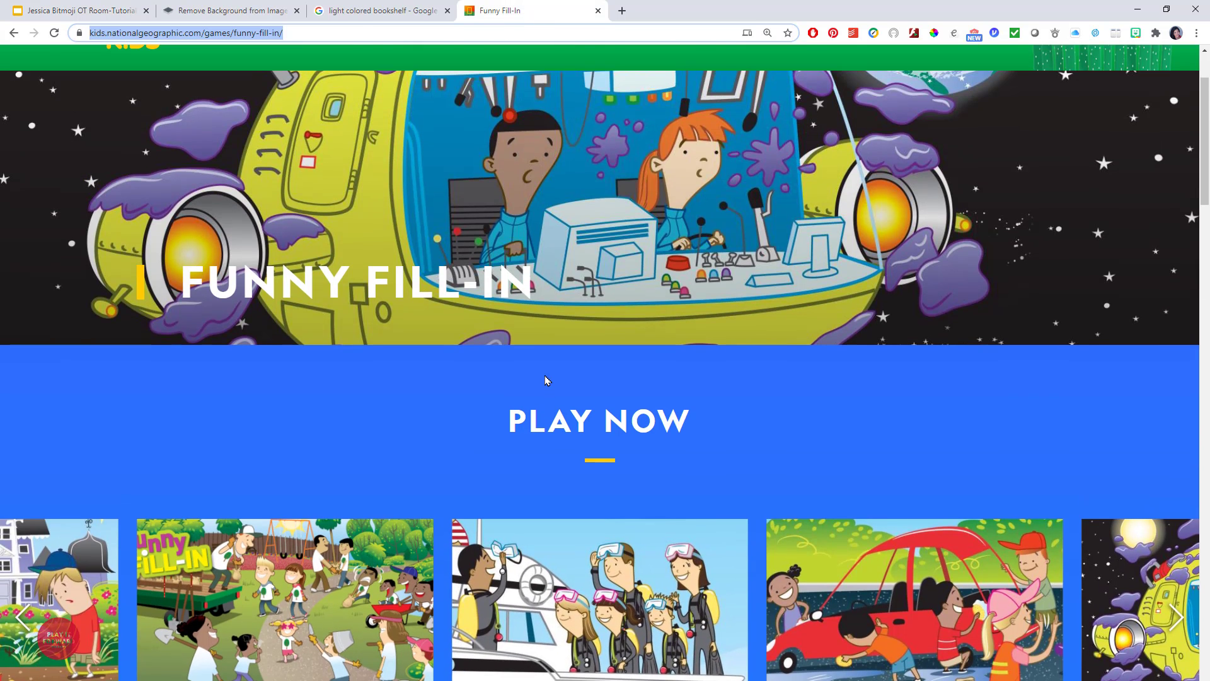
scroll(546, 381, "up", 2)
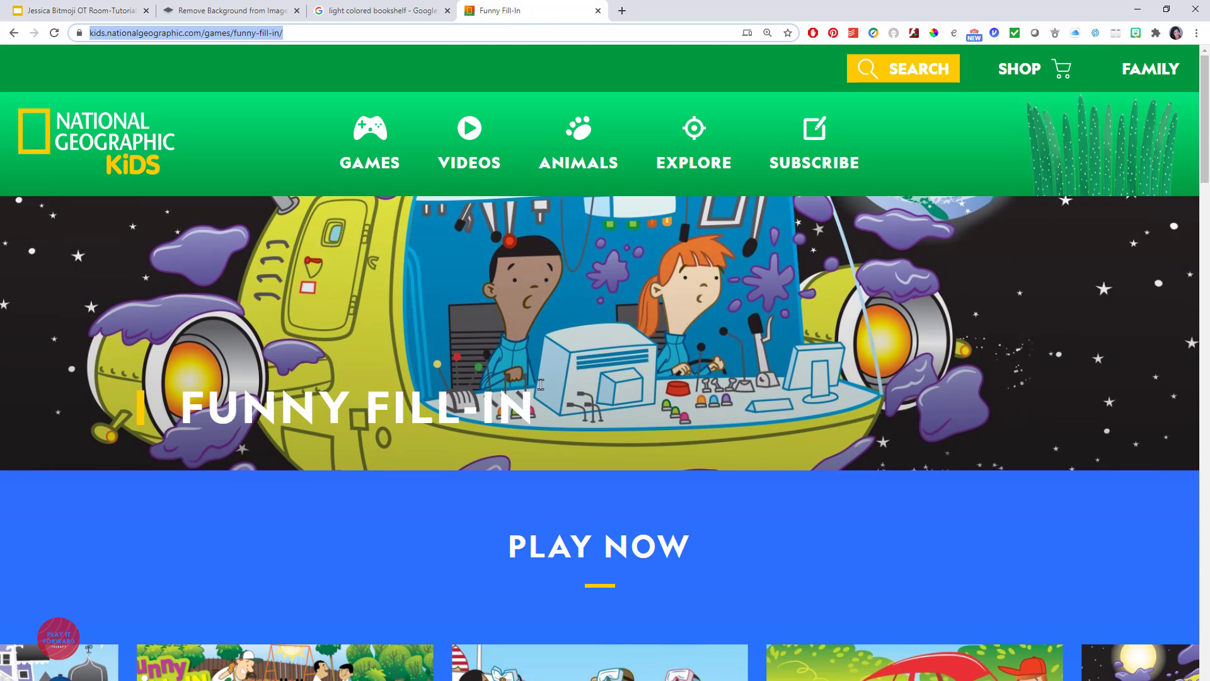
right_click(246, 36)
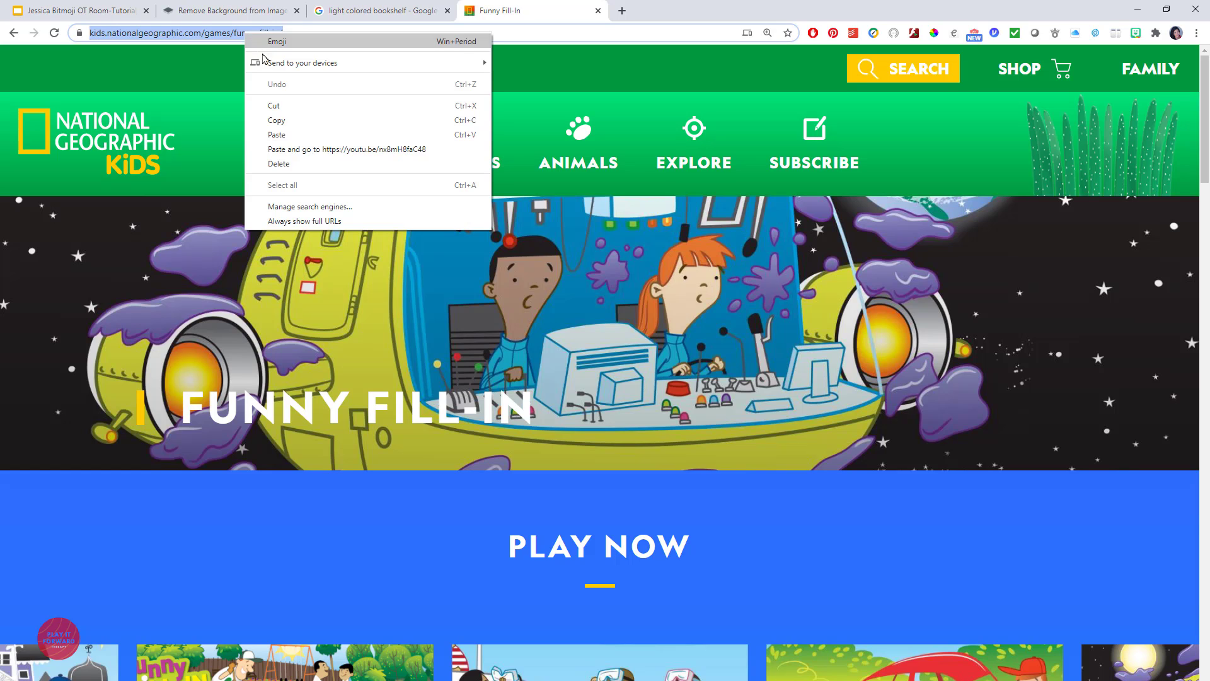
left_click(294, 120)
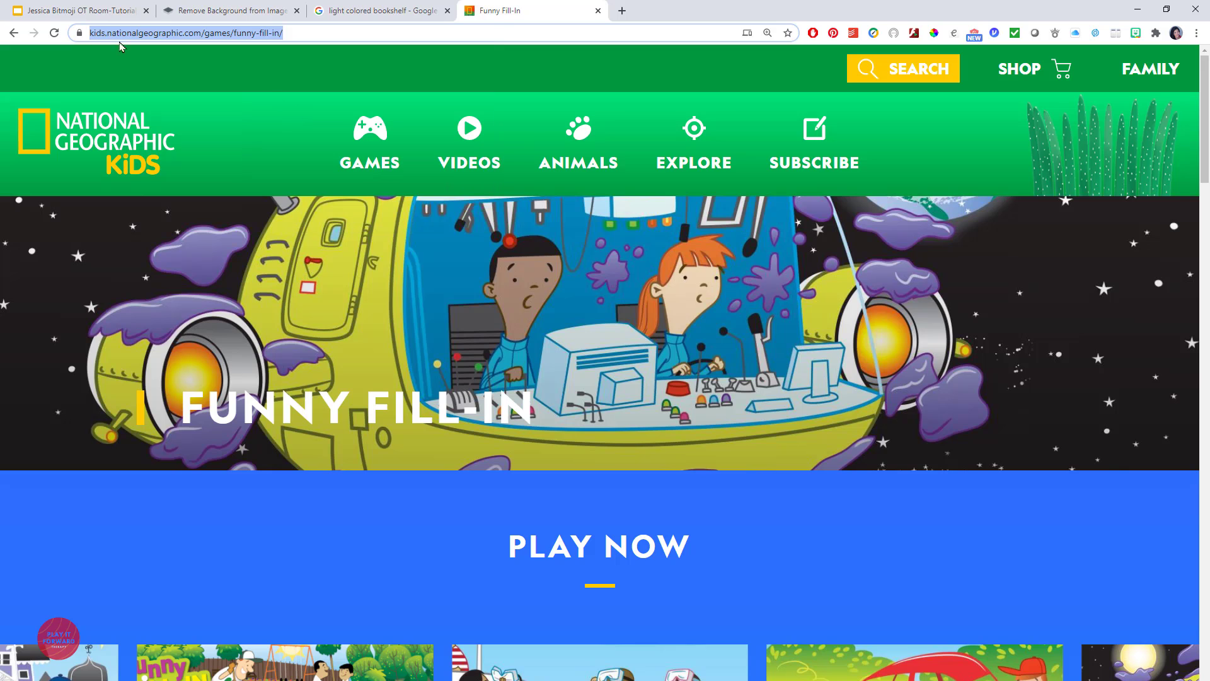
left_click(57, 13)
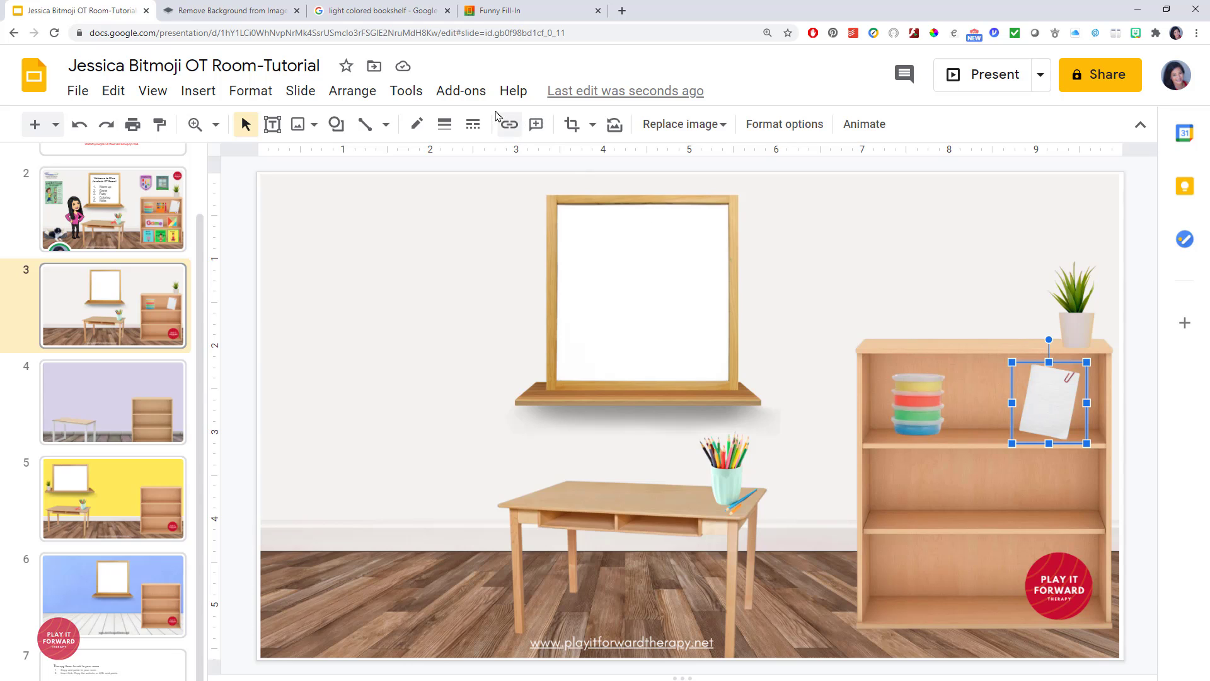
Step: Link the paper note to the Funny Fill-In page address using Ctrl+K
key("ctrl+k")
type("https://kids.nationalgeographic.com/games/funny-fill-in/")
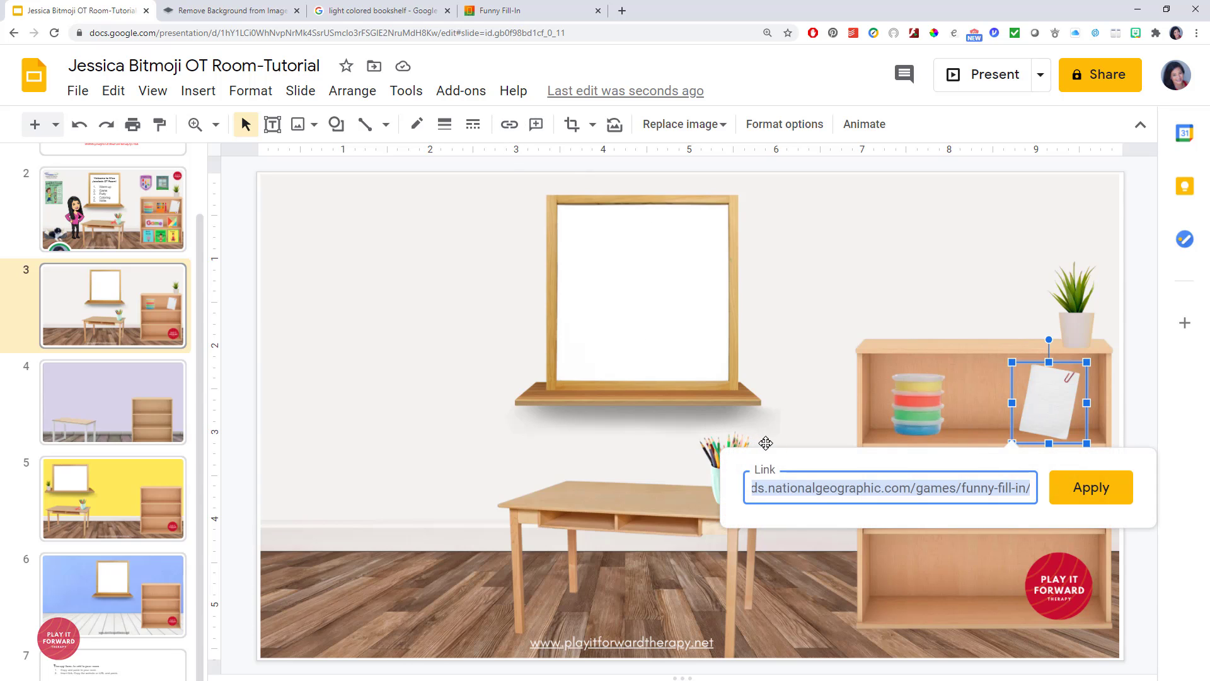
key("BackSpace")
right_click(839, 489)
left_click(870, 584)
left_click(1104, 498)
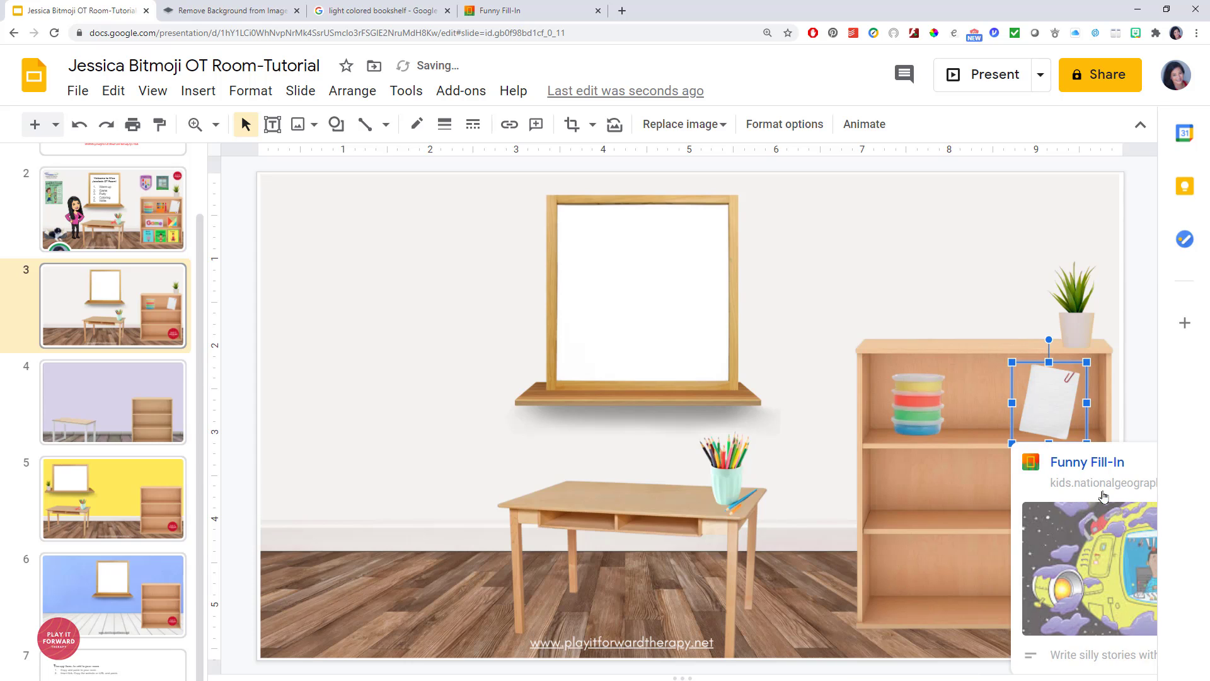
left_click(951, 264)
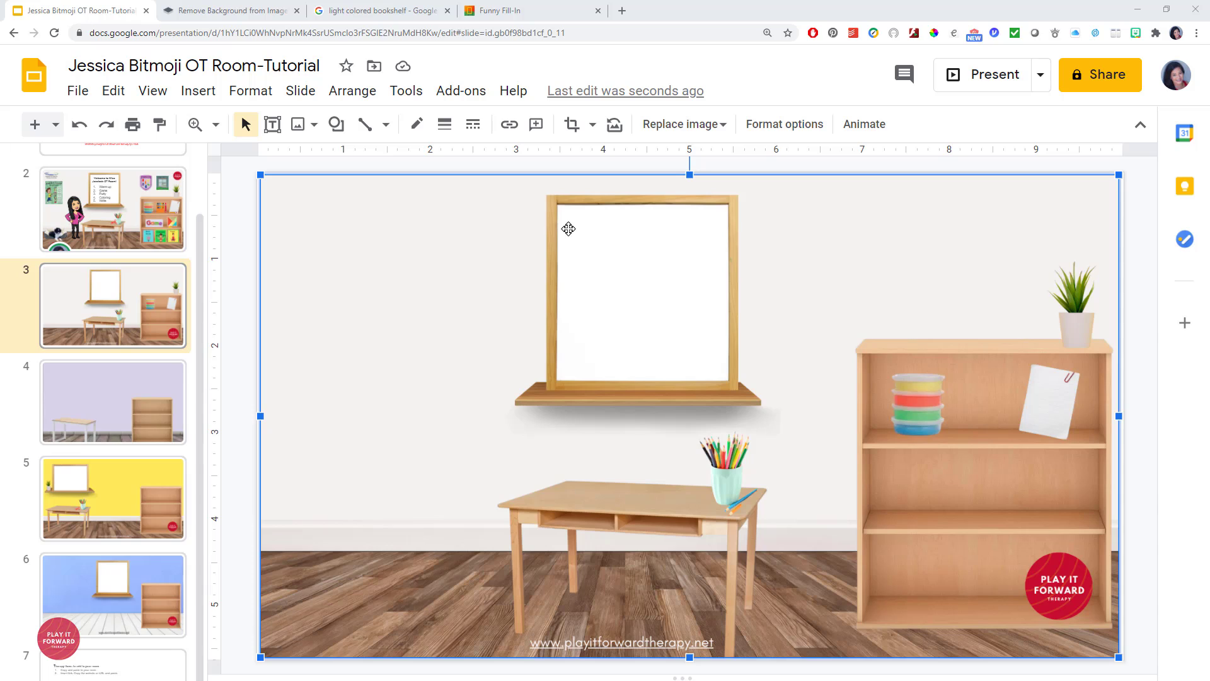
Step: Draw a whiteboard text box with heading 'Child's Name' and list items 1. Warm up and Putty
left_click(272, 124)
left_click_drag(561, 209, 725, 260)
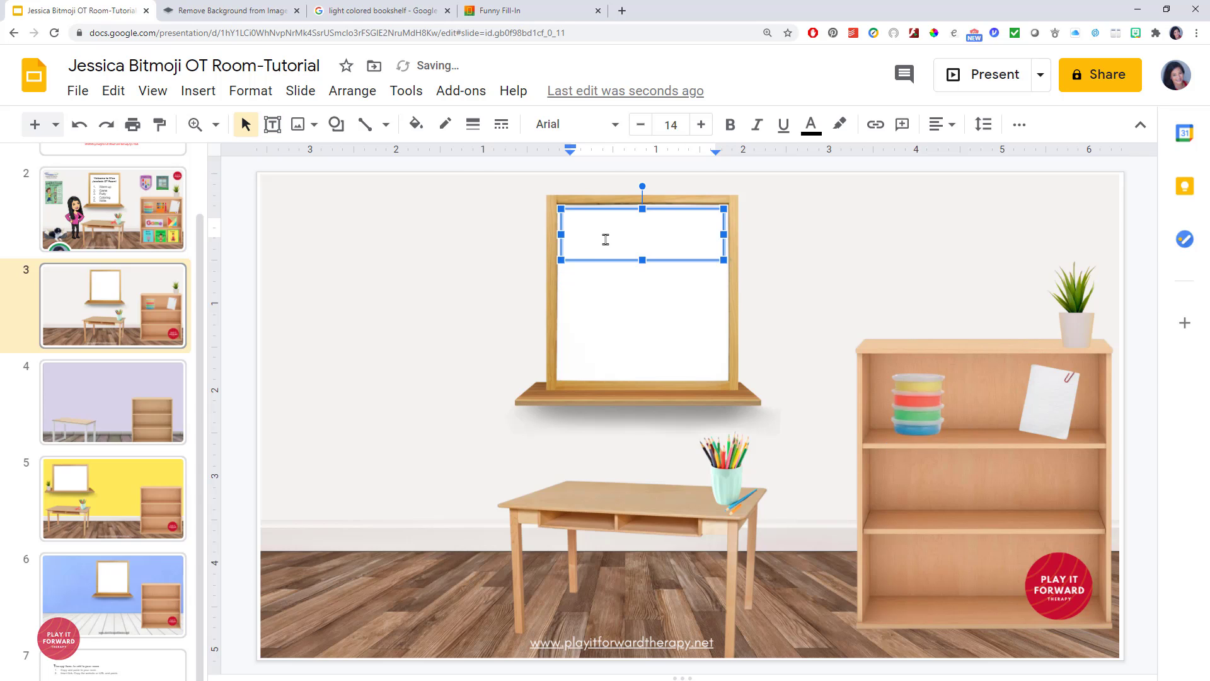
type("Child'")
type("s Name")
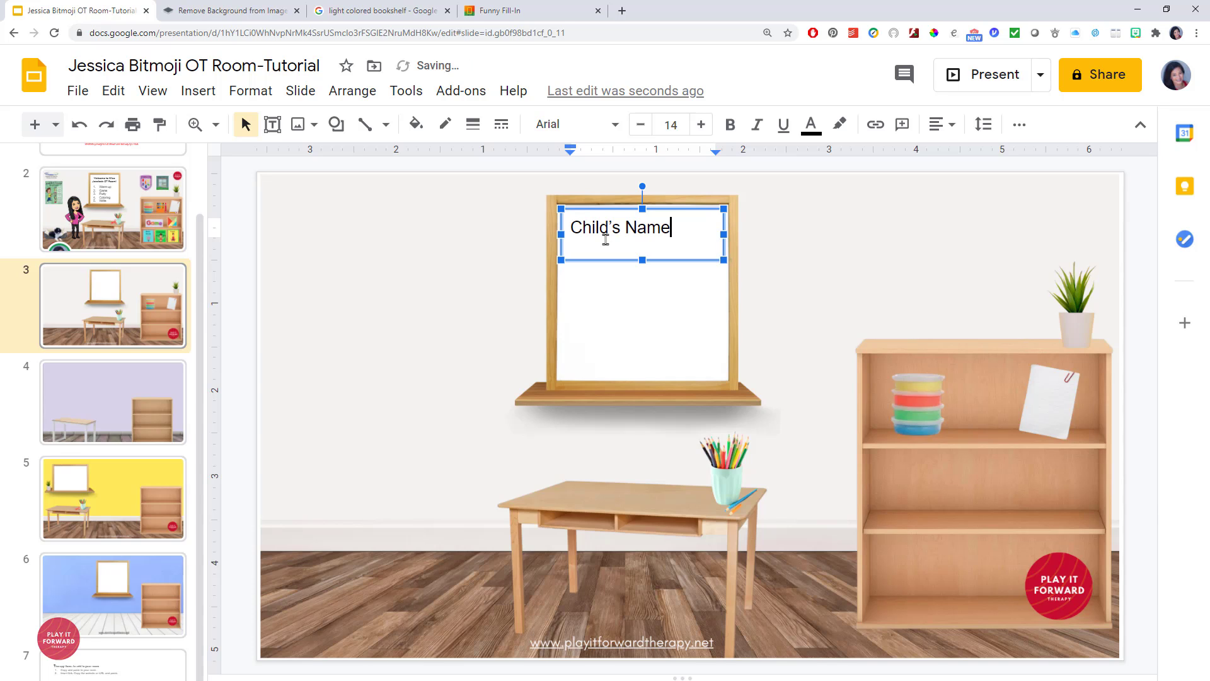
key("Return")
type("1. Warm up")
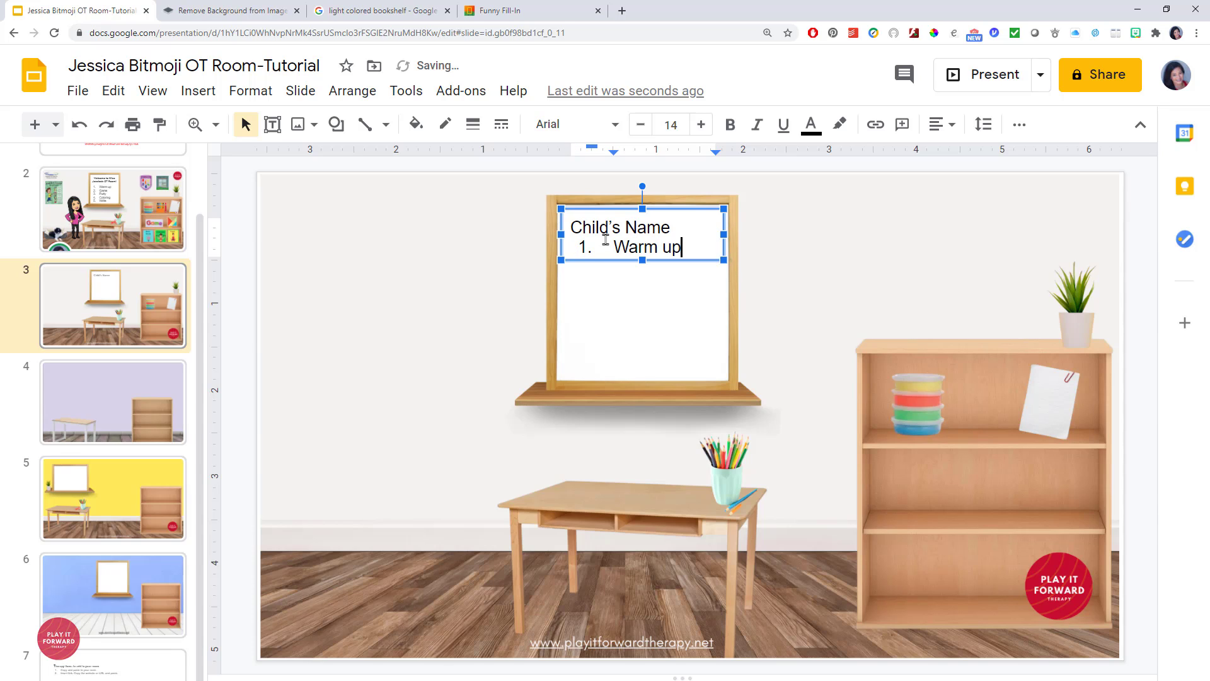
key("Return")
type("Putty")
Step: Add 'Writing' and 'Craft' as the third and fourth schedule items
key("Return")
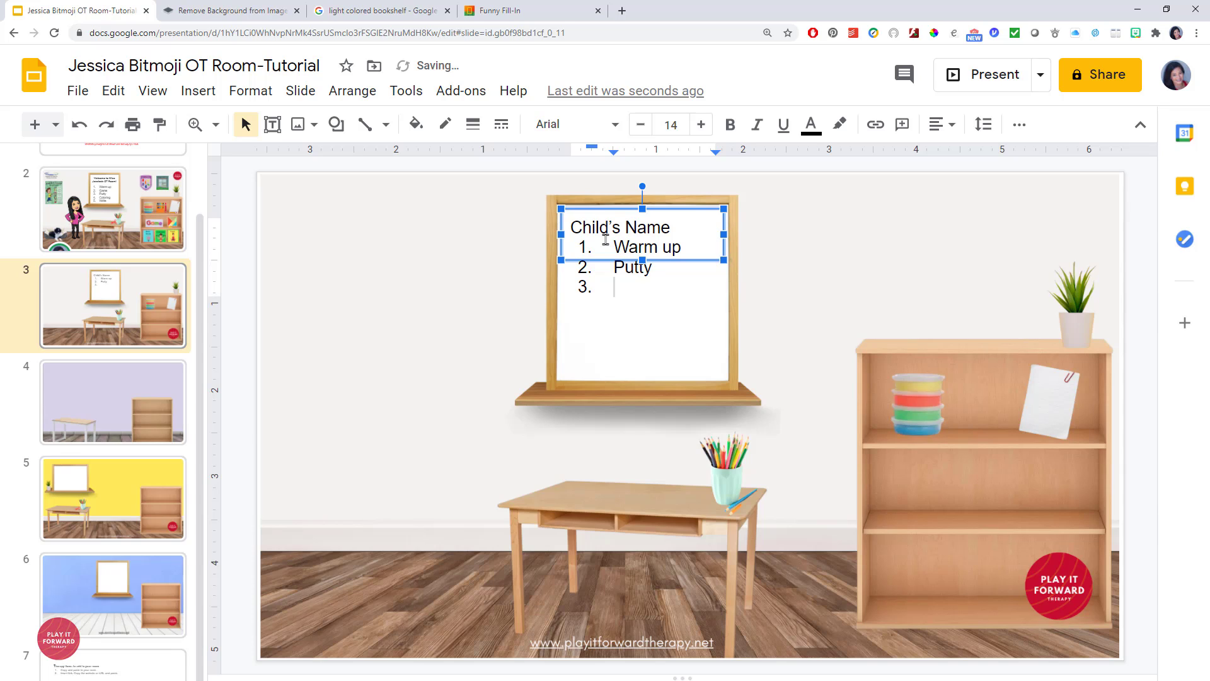
type("Writing")
key("Return")
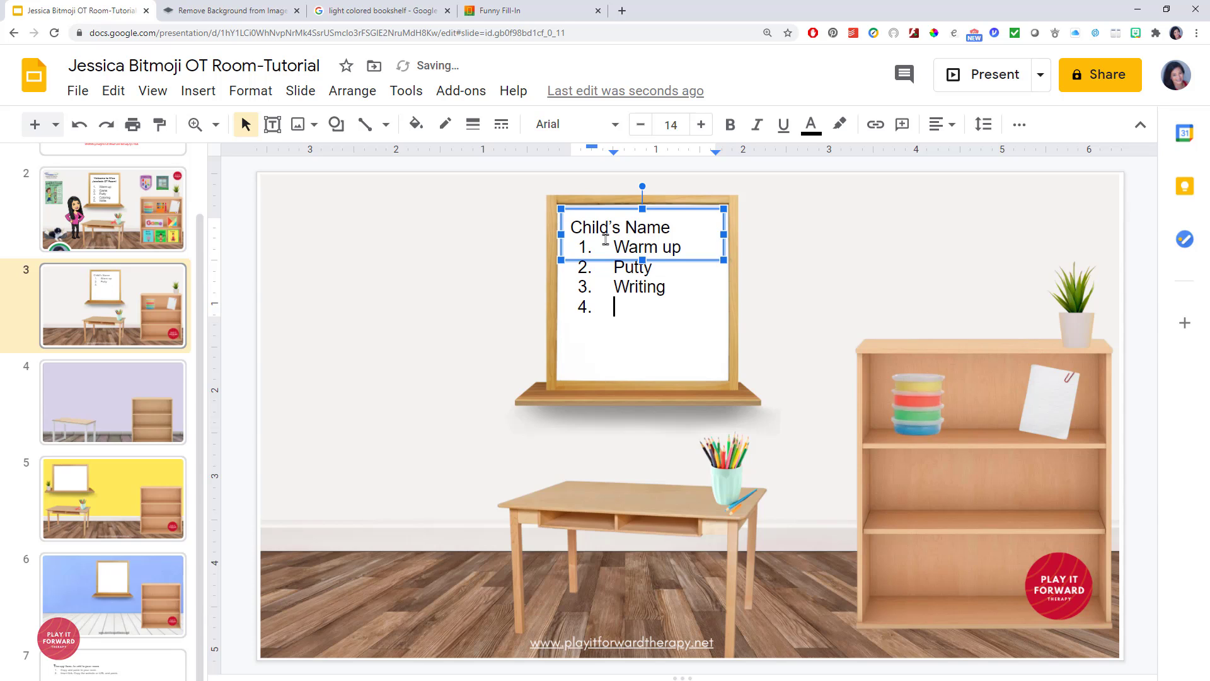
type("Craft")
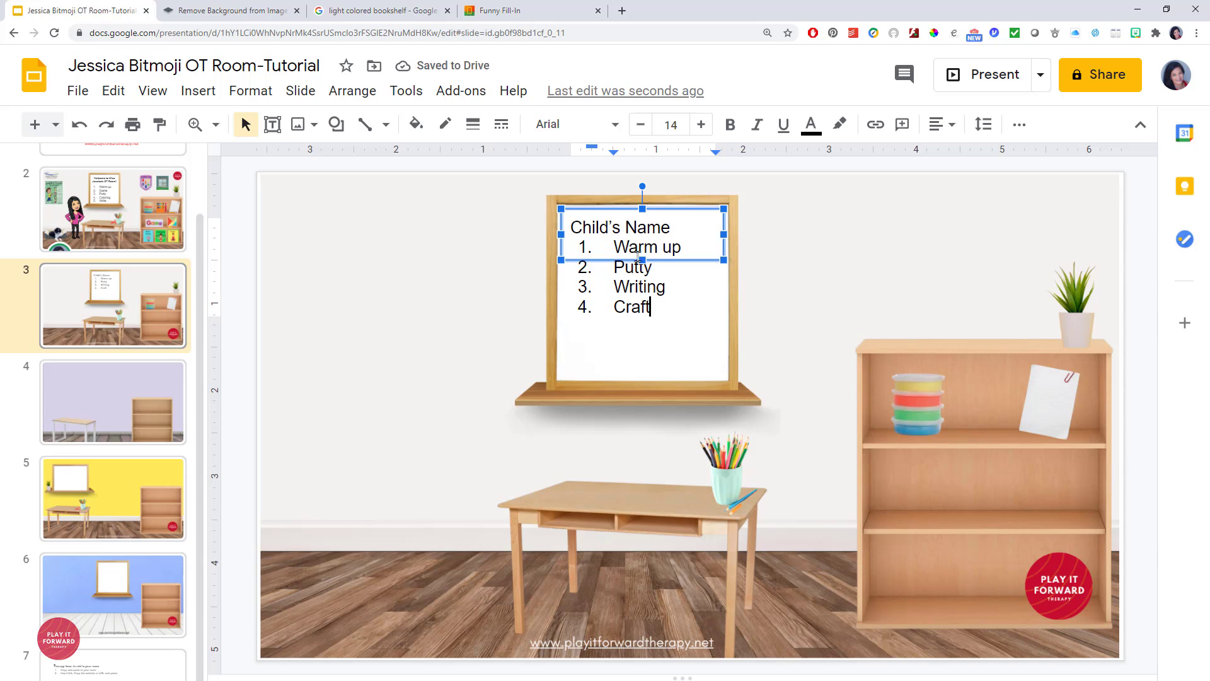
Step: Nudge the Child's Name box slightly lower on the whiteboard, then deselect
left_click(648, 344)
left_click(694, 265)
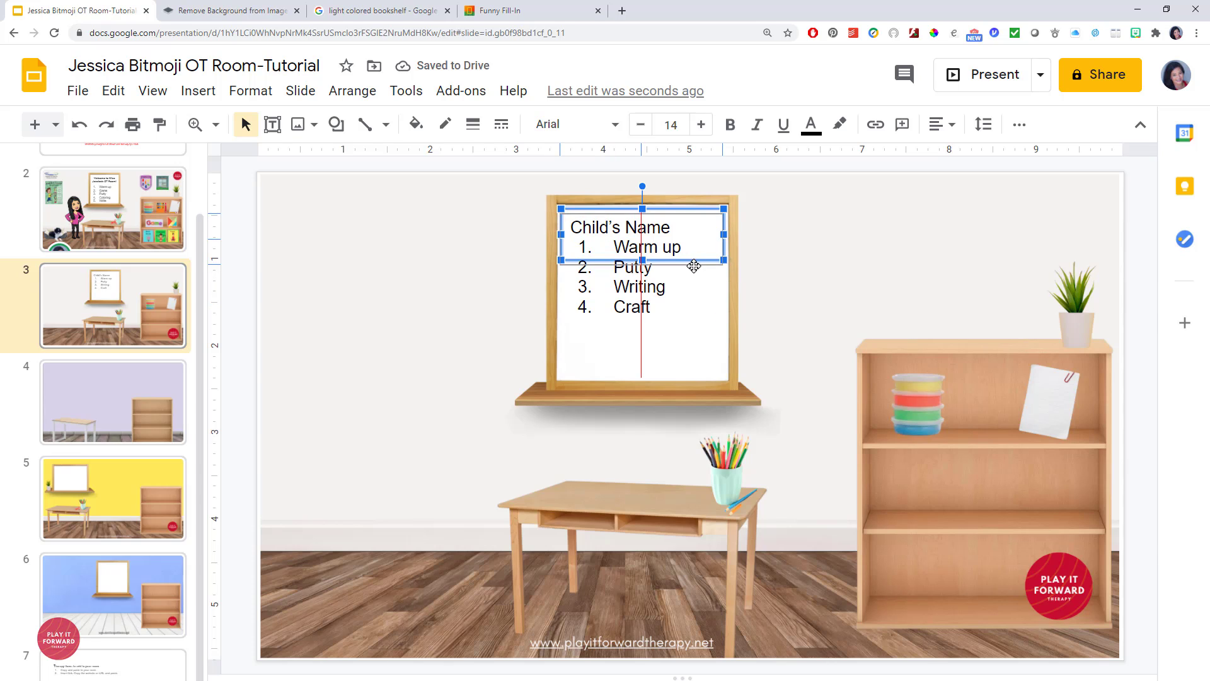
left_click_drag(694, 266, 694, 275)
left_click(671, 340)
left_click(917, 283)
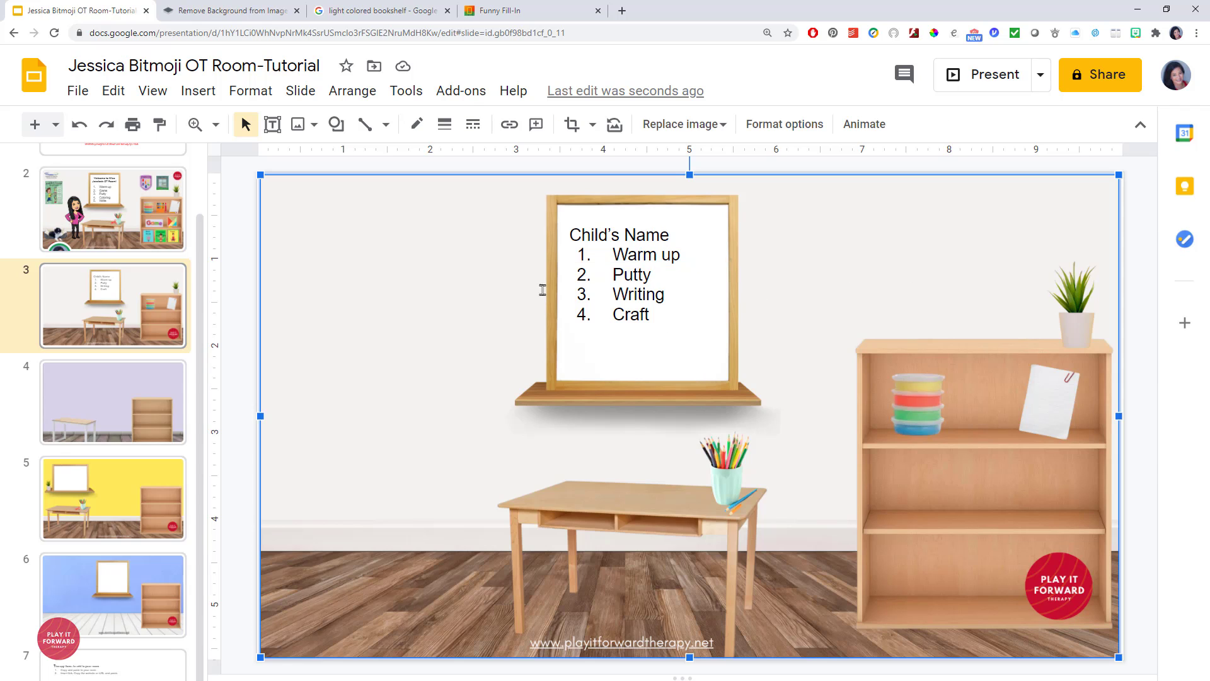
Step: Bring up slide 2 of the deck
left_click(115, 207)
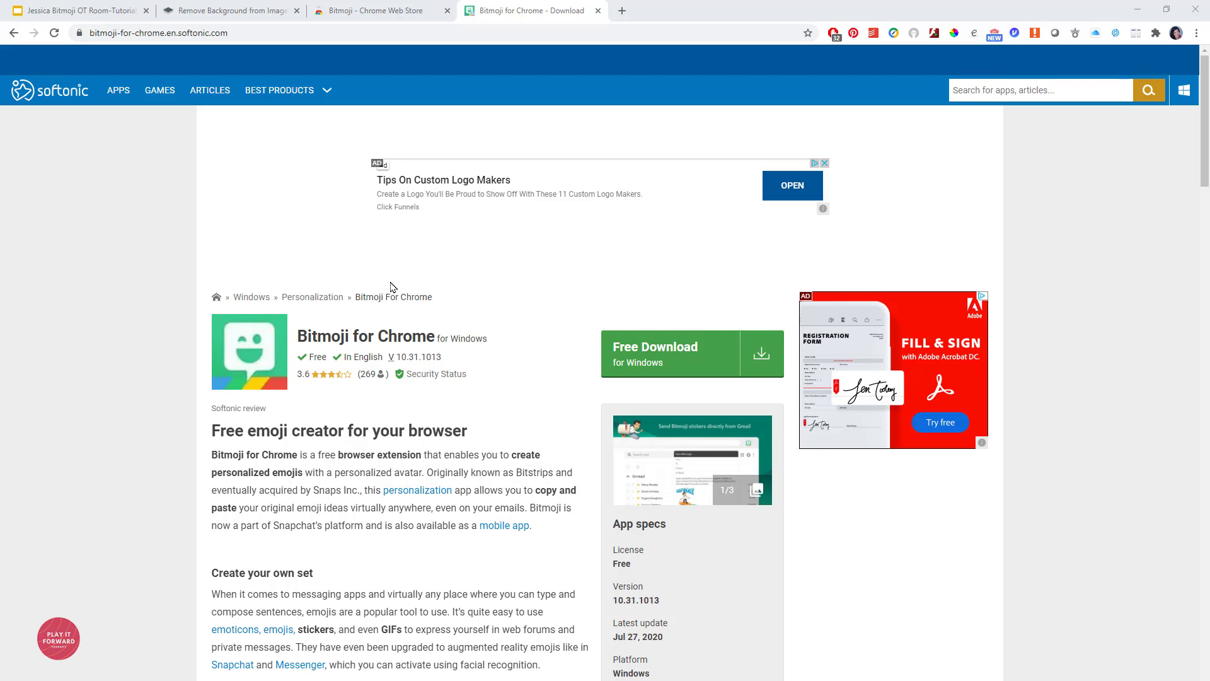
Step: Pin the Bitmoji extension to the Chrome toolbar and zoom the Web Store page to 125%
left_click(359, 14)
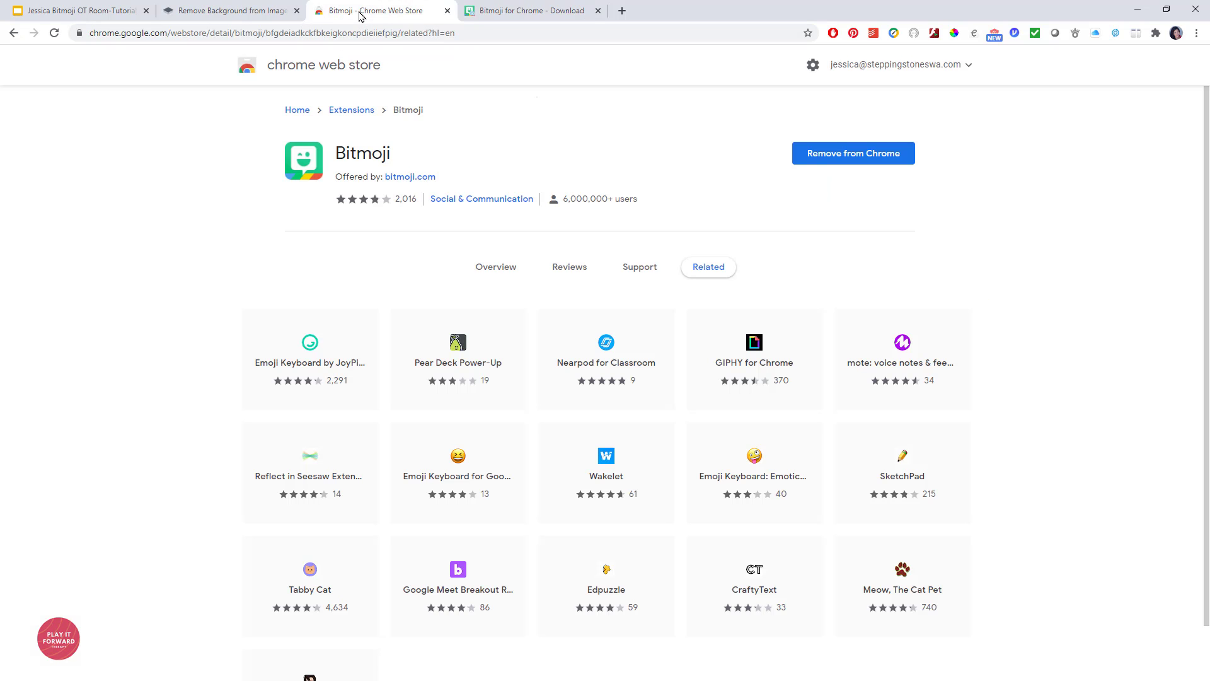
left_click(1156, 34)
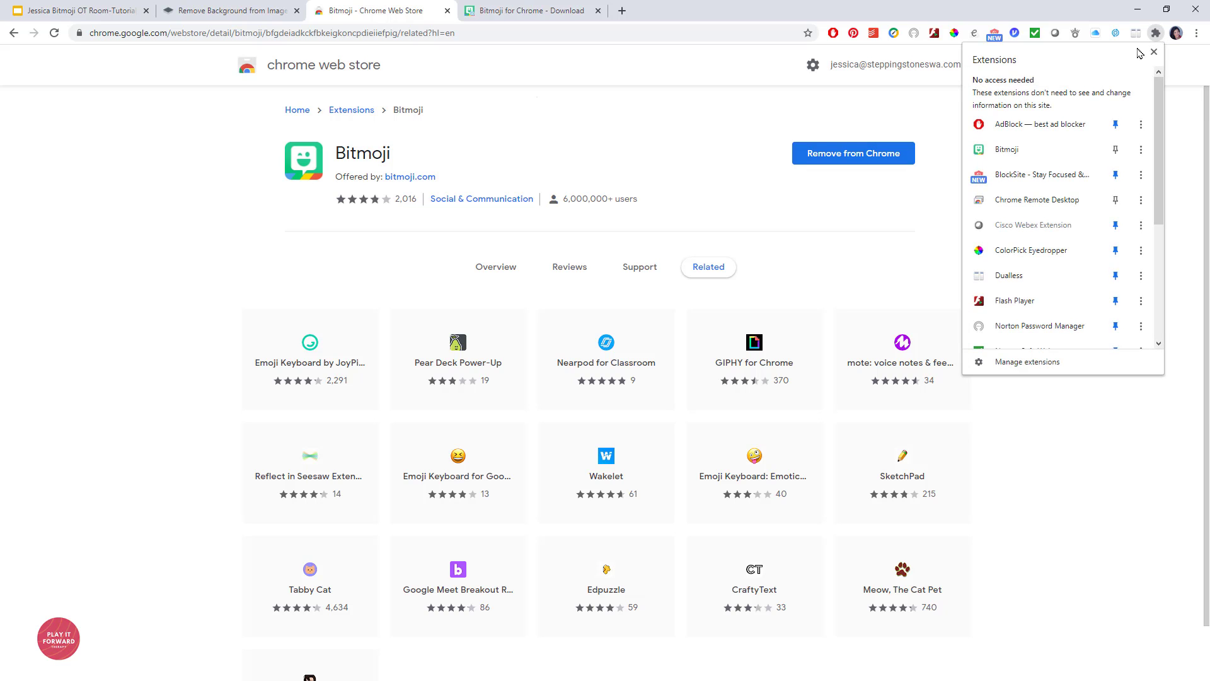
scroll(1065, 192, "down", 2)
scroll(1047, 173, "up", 2)
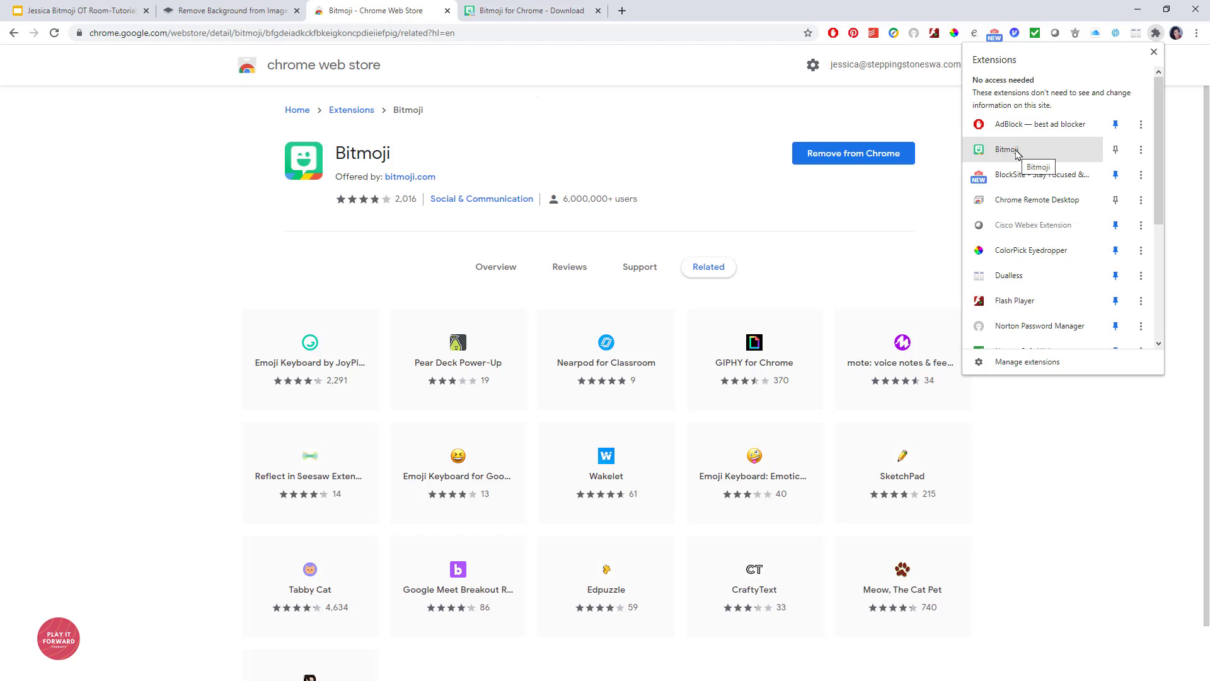
left_click(1116, 152)
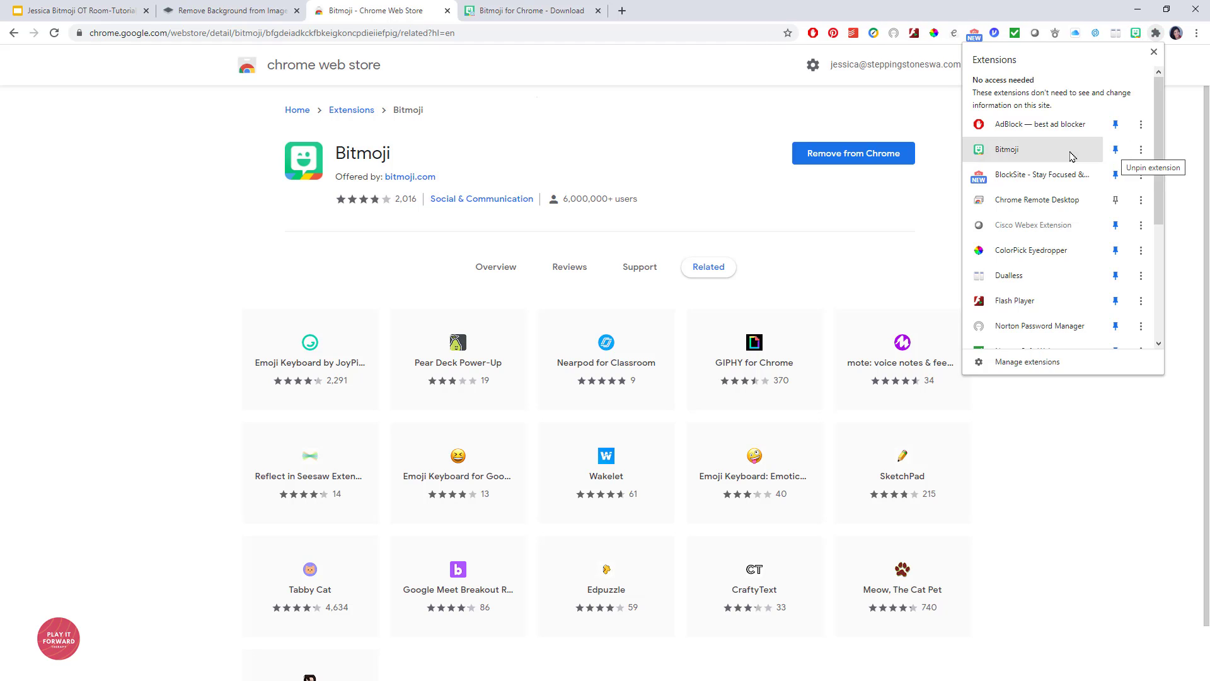
left_click(937, 205)
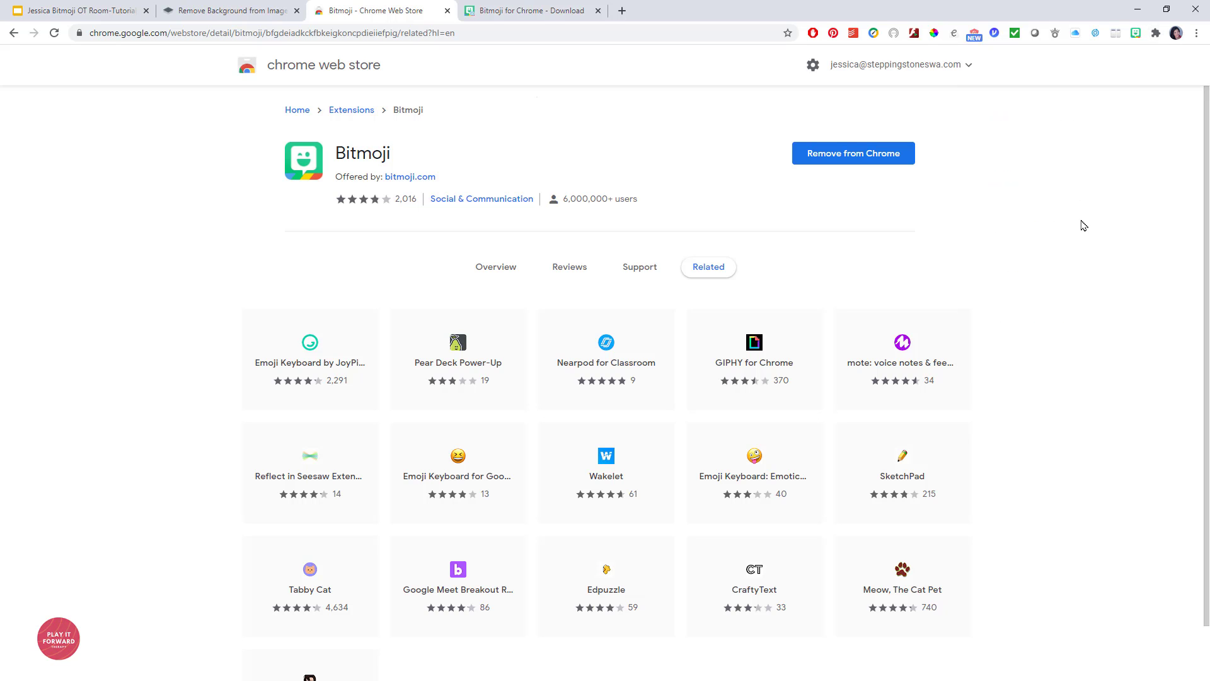
key("ctrl+plus")
key("ctrl+plus")
key("ctrl+plus")
key("ctrl+plus")
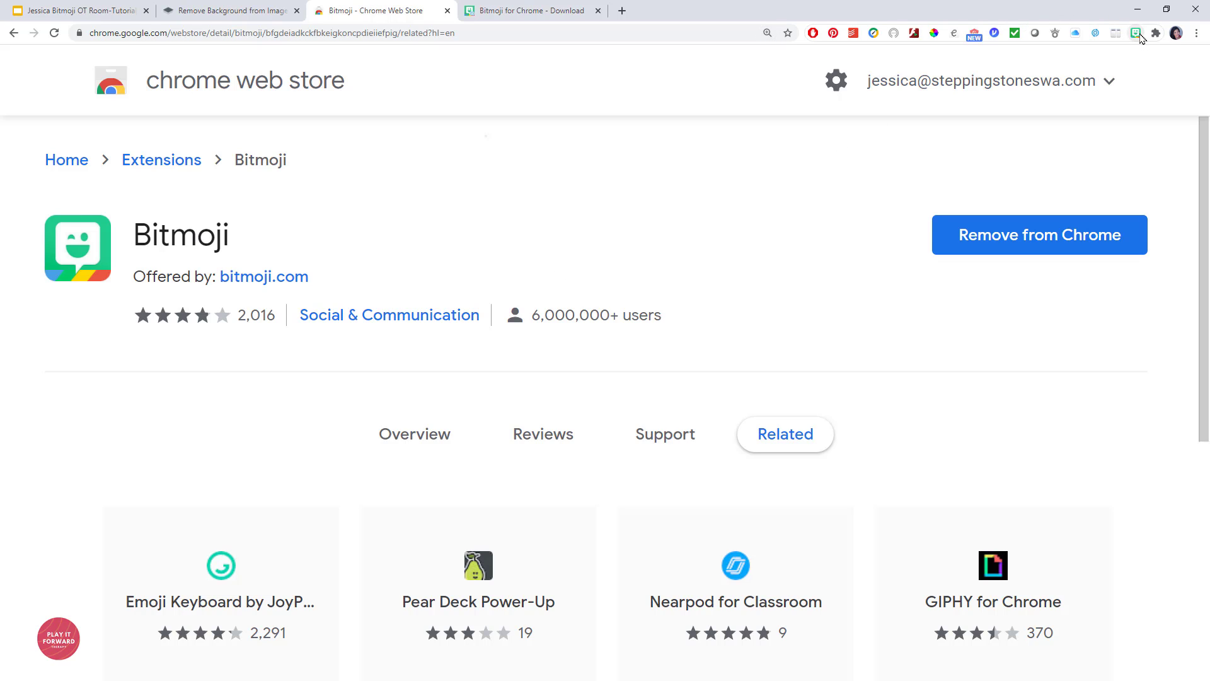
Step: Log in to Bitmoji, search 'sitting', copy the first sticker image, and return to Slides
left_click(1136, 33)
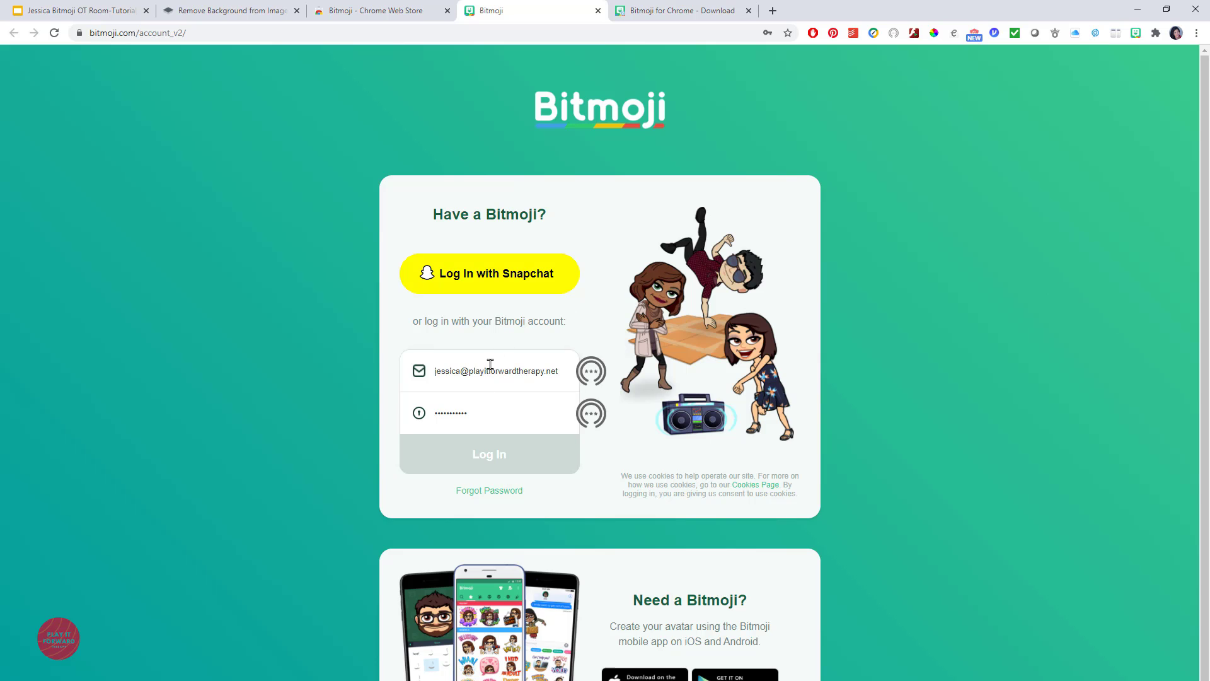
left_click(516, 458)
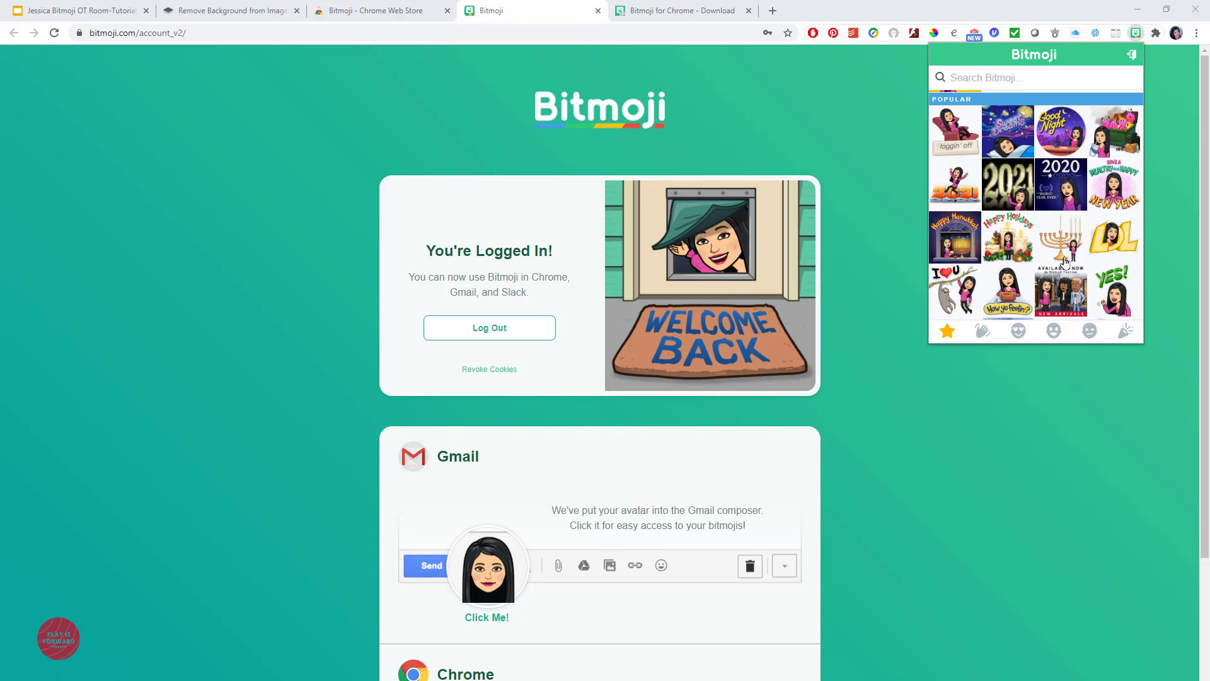
left_click(980, 78)
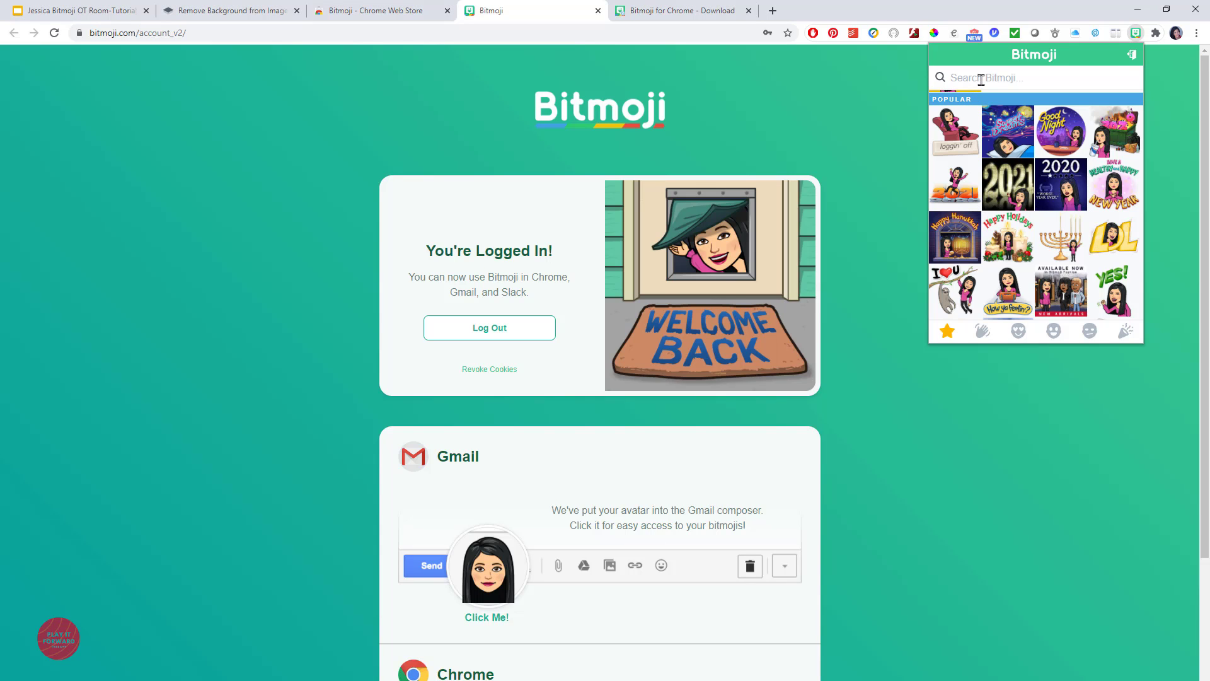
type("sitting")
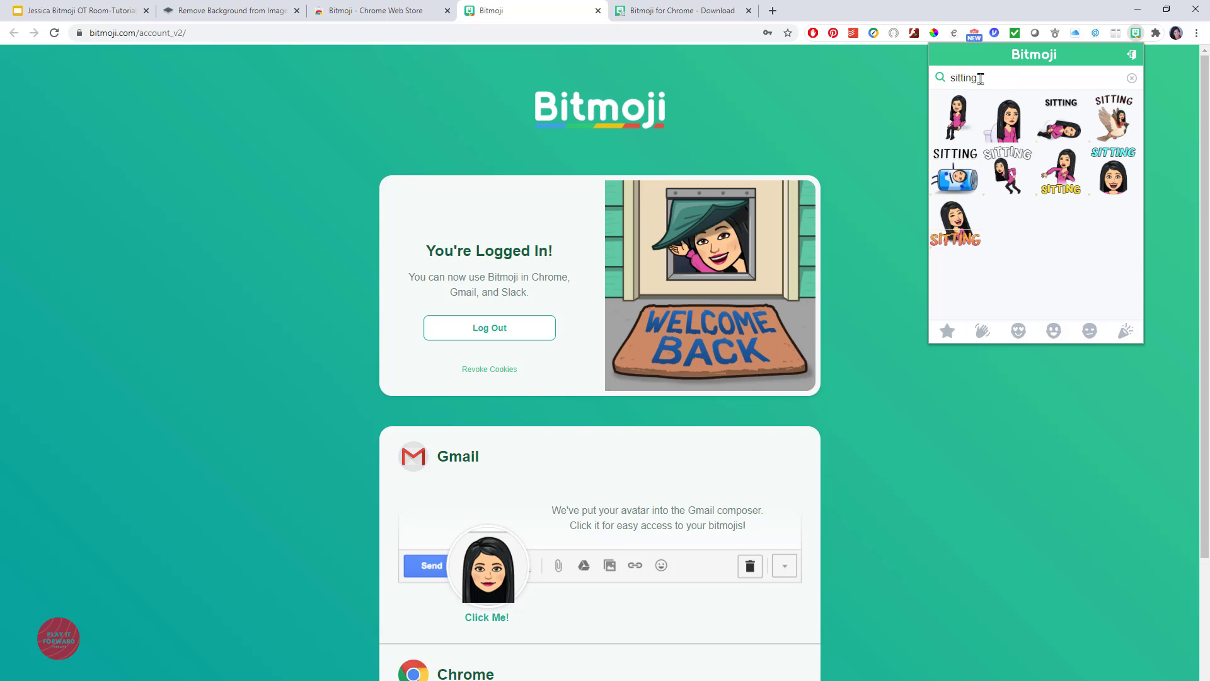
right_click(961, 123)
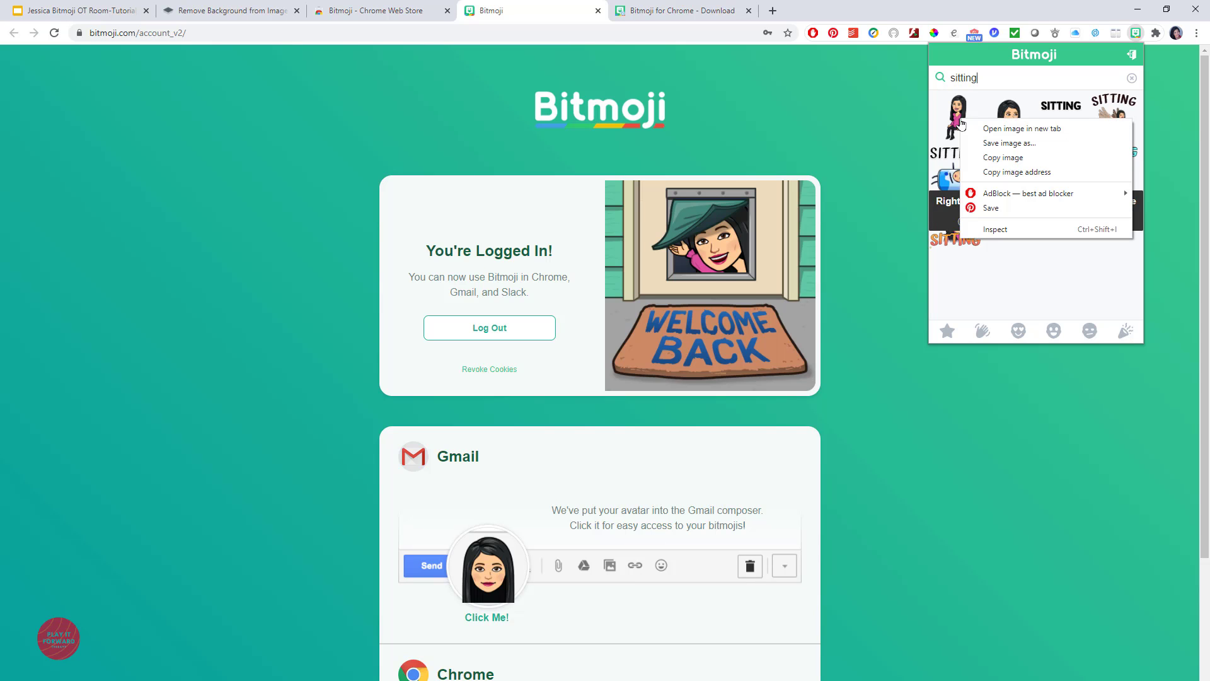
left_click(998, 158)
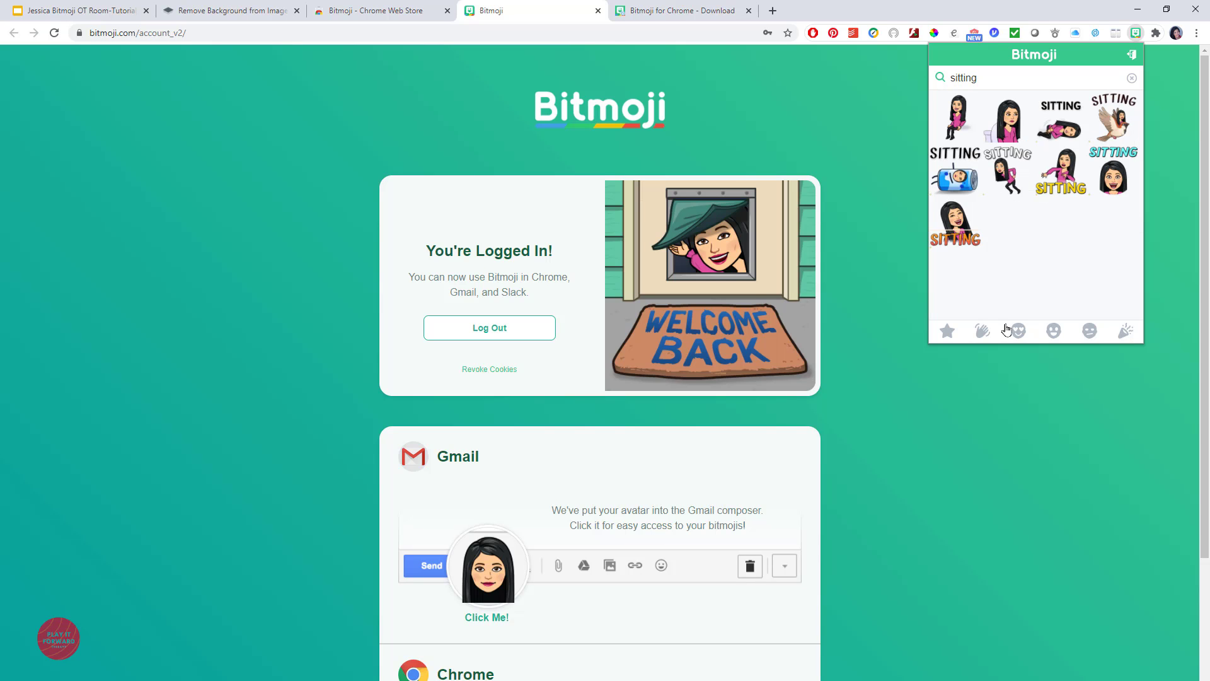
key("ctrl+1")
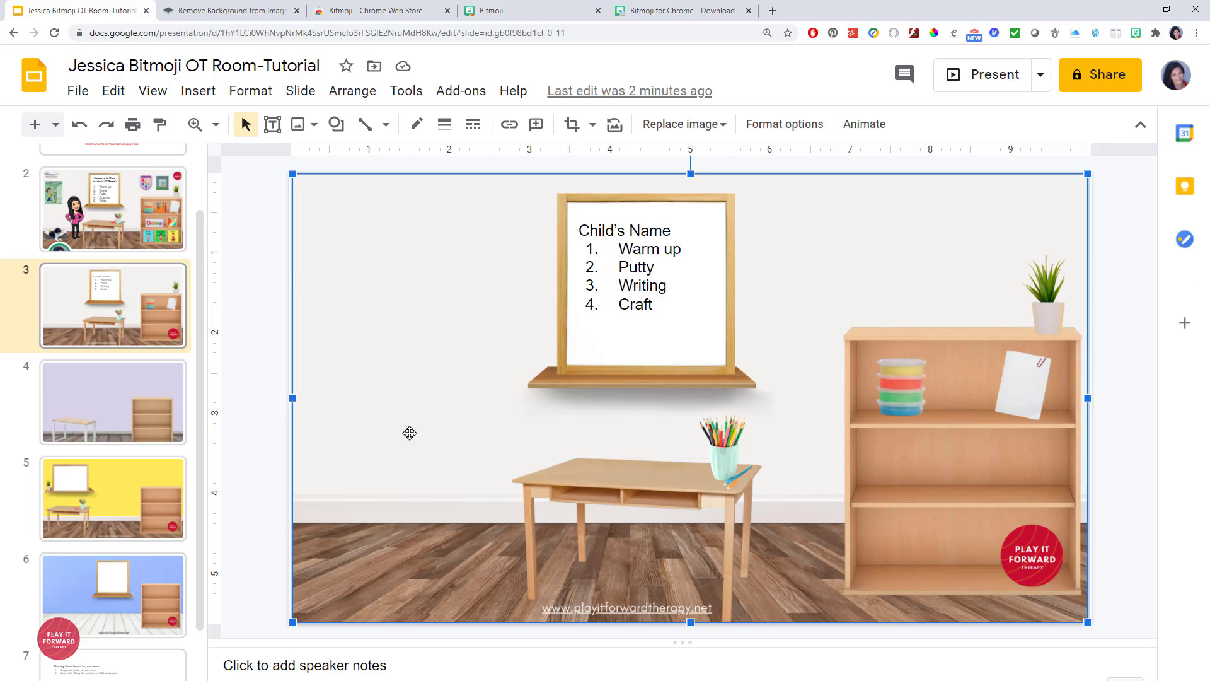
Step: Paste the sitting Bitmoji, shrink it, place it left of the desk, and flip it horizontally
key("ctrl+v")
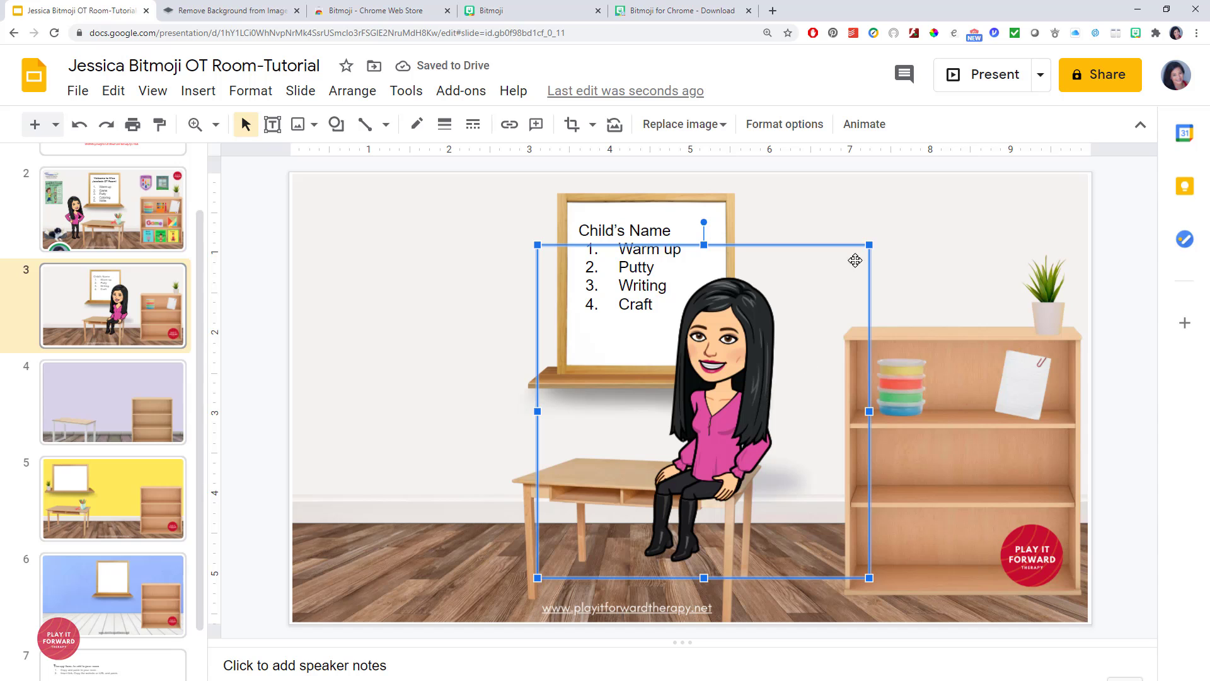
left_click_drag(867, 249, 863, 253)
left_click_drag(863, 253, 811, 305)
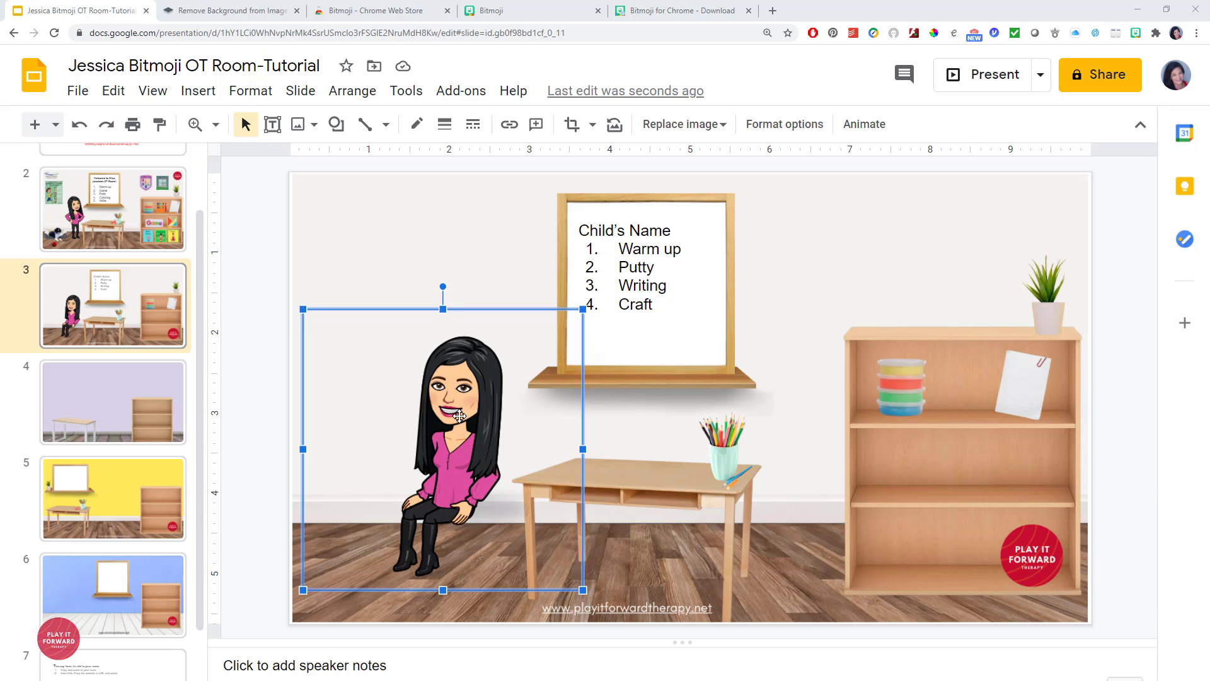
right_click(459, 417)
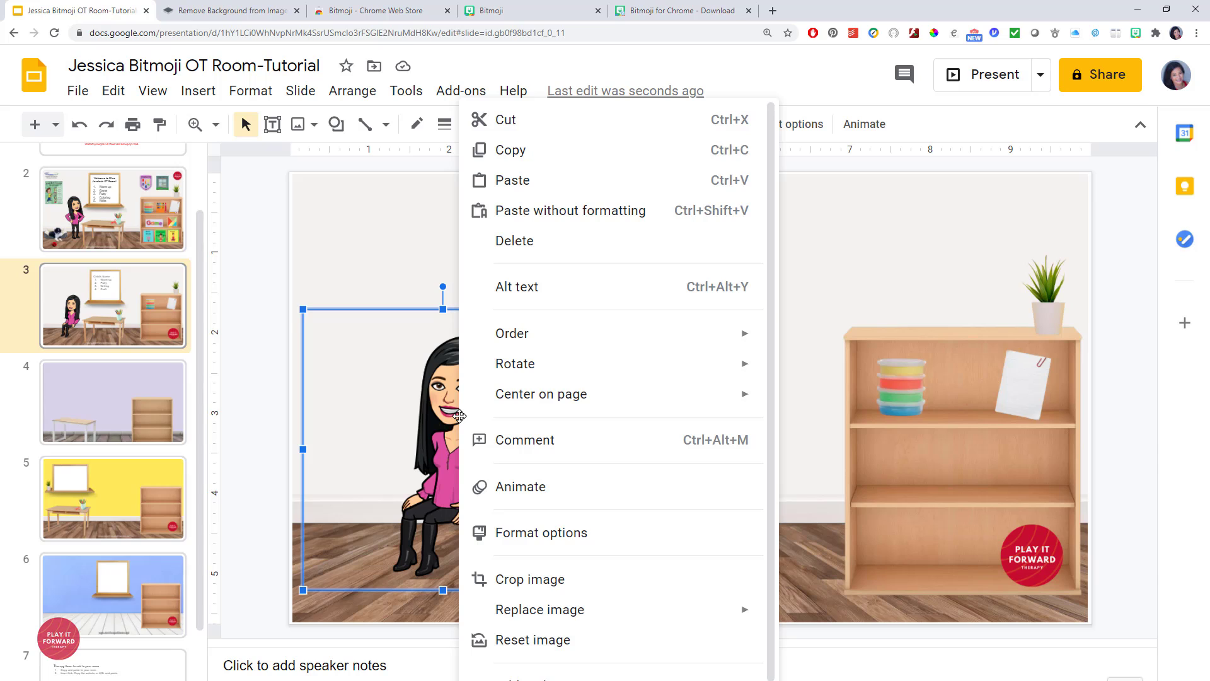
mouse_move(509, 372)
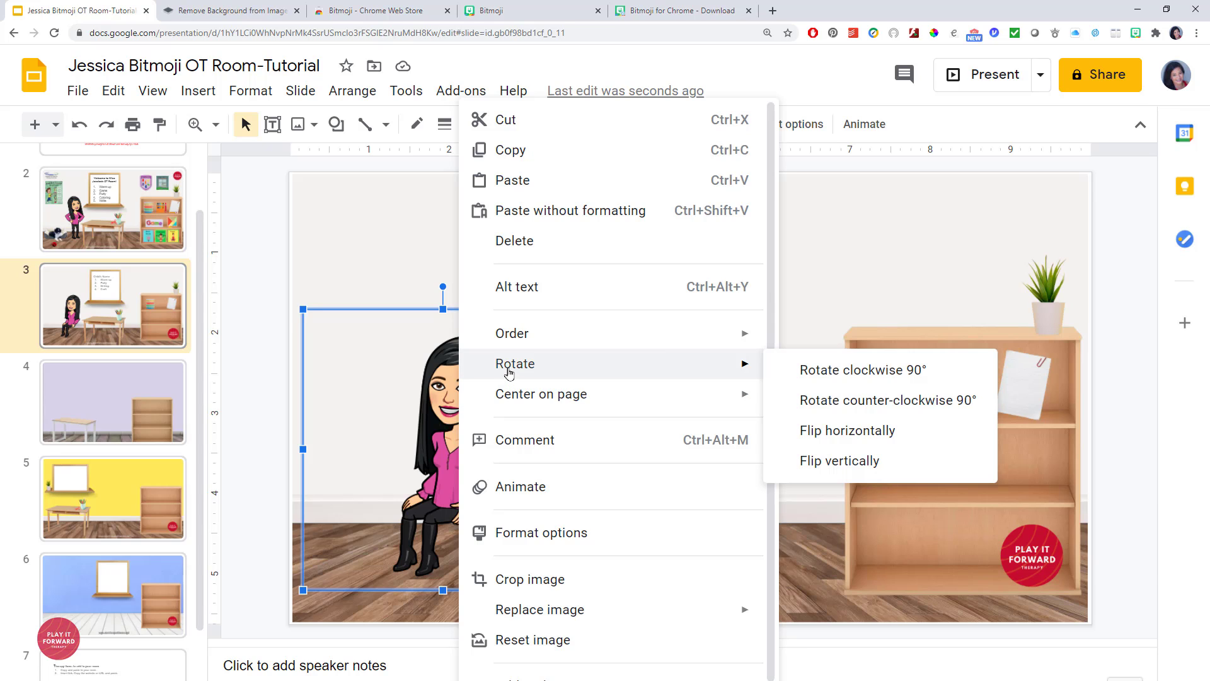
left_click(849, 431)
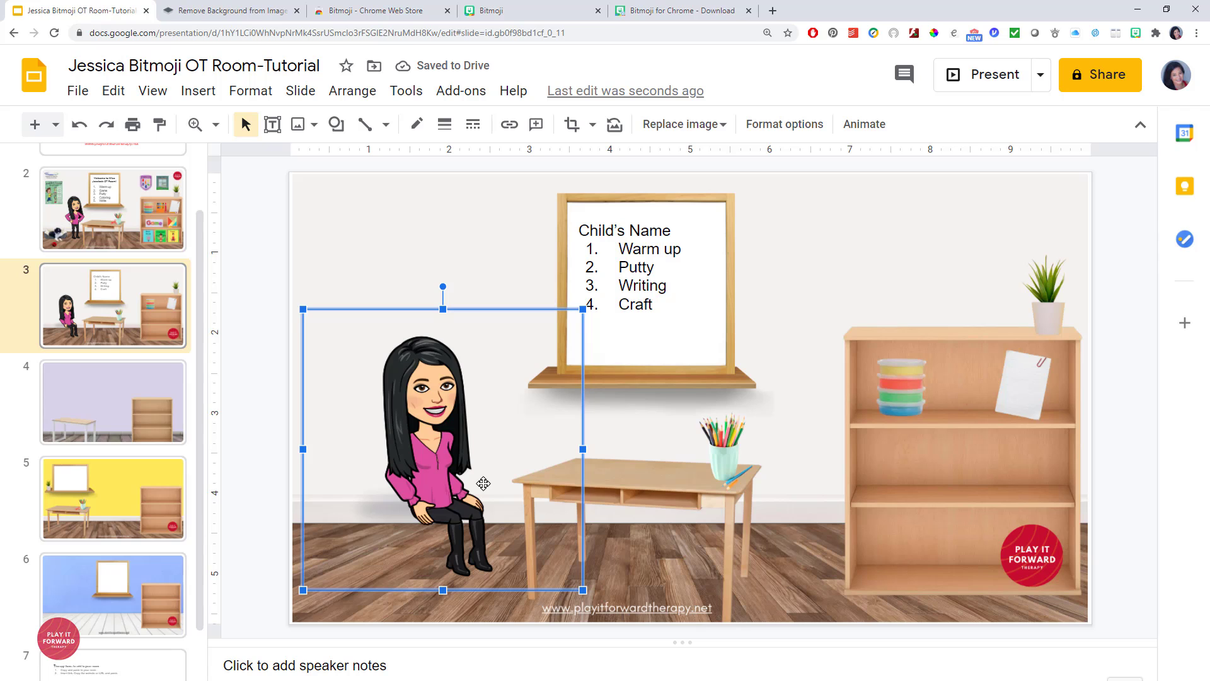
left_click(138, 212)
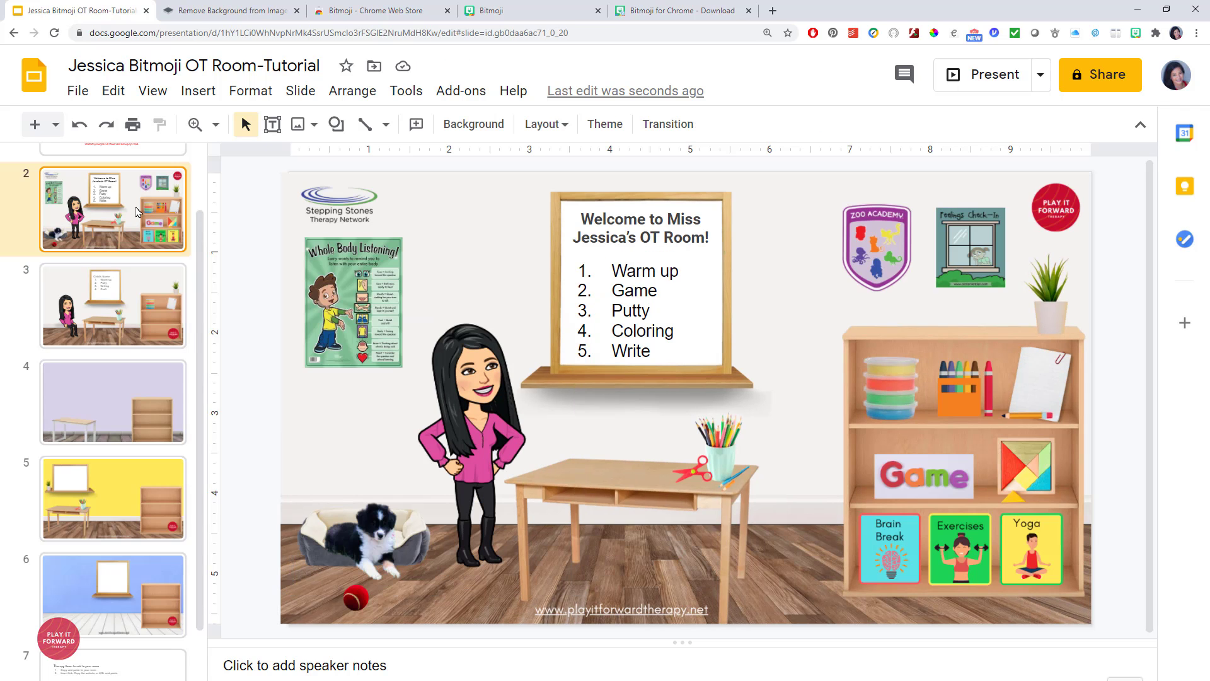